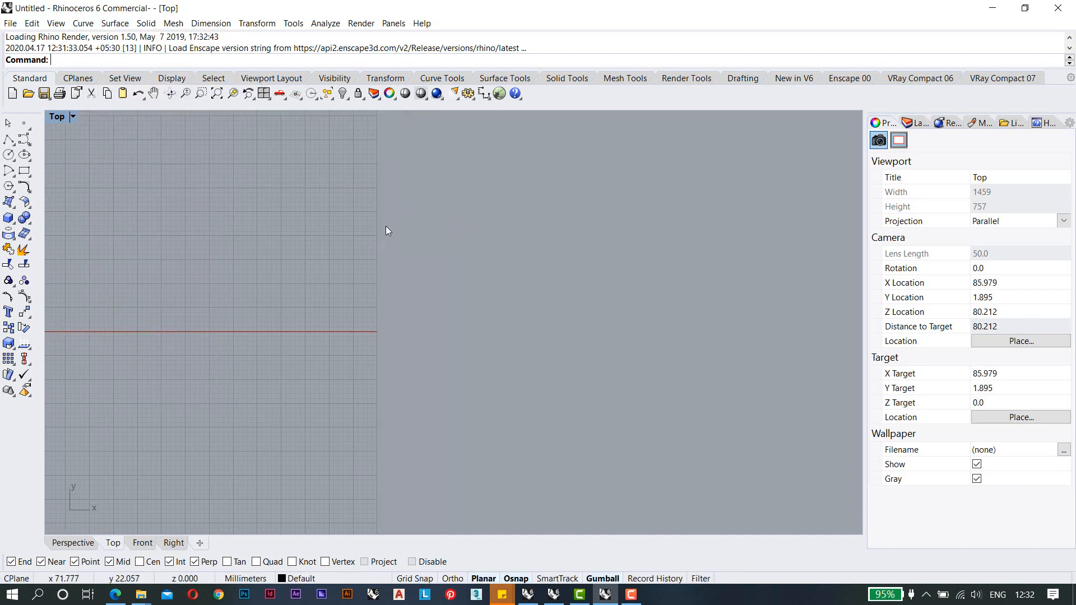
scroll(386, 226, "down", 10)
scroll(235, 278, "up", 12)
right_click_drag(460, 276, 230, 275)
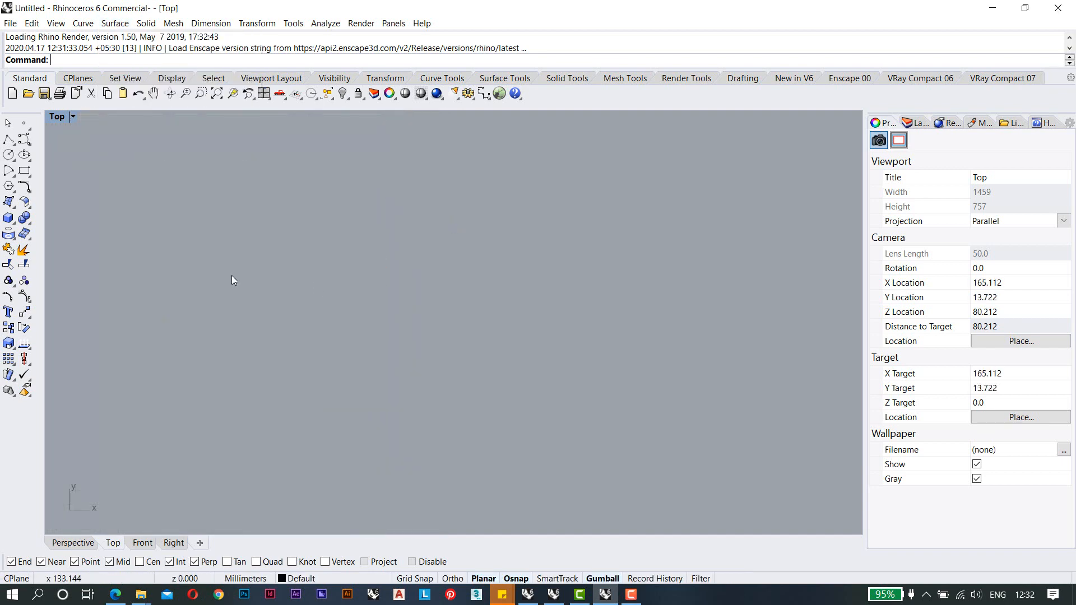
double_click(59, 116)
double_click(468, 120)
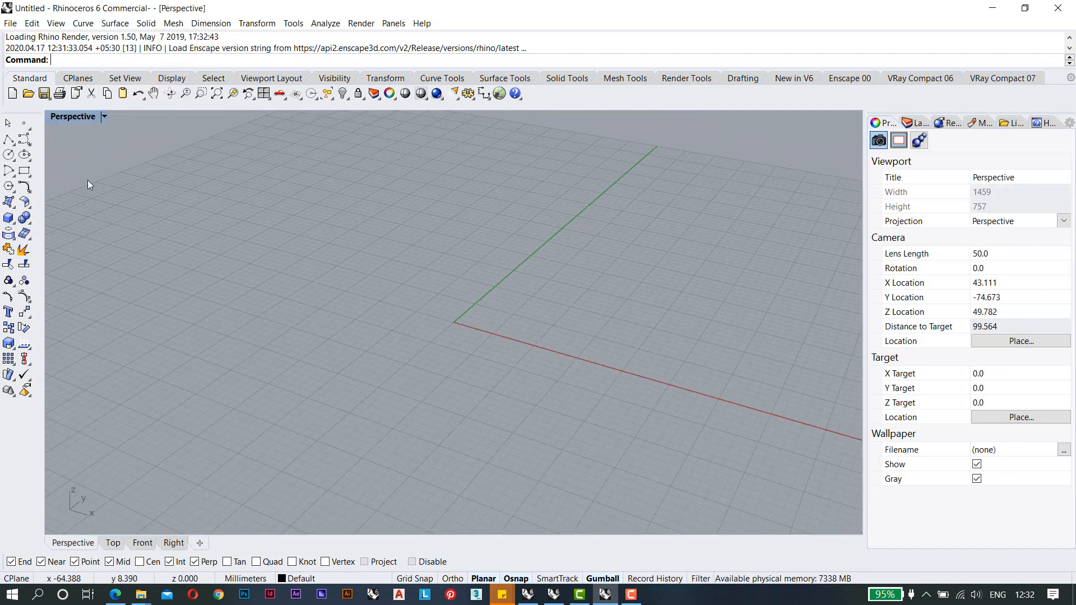
Draw an open, wavy S-shaped degree 3 control-point curve beside the grid in the Top view.
left_click(25, 139)
scroll(178, 269, "down", 5)
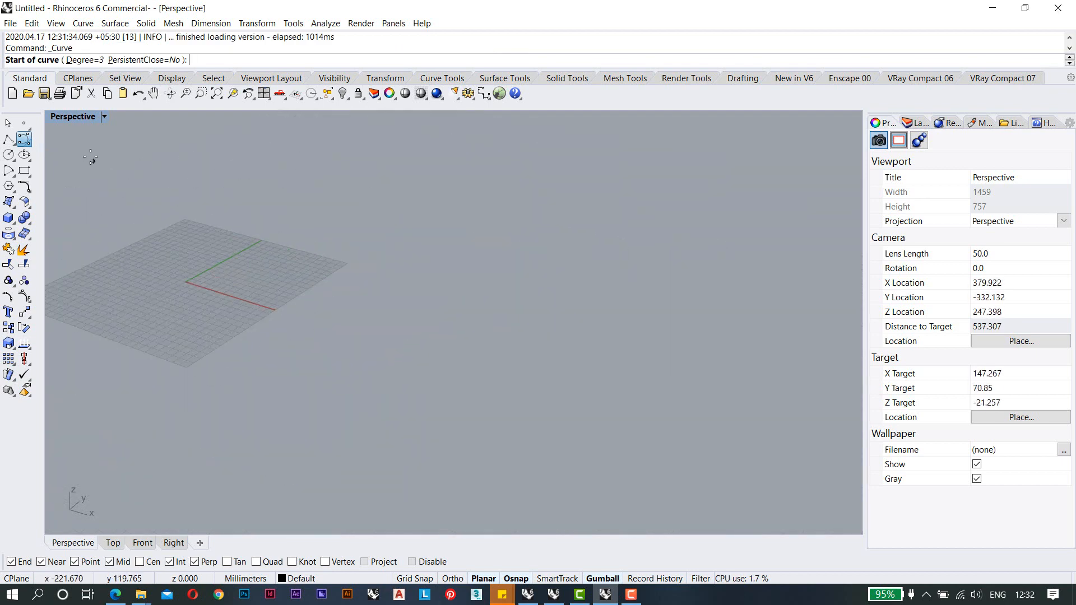
double_click(70, 117)
double_click(59, 117)
scroll(355, 320, "down", 2)
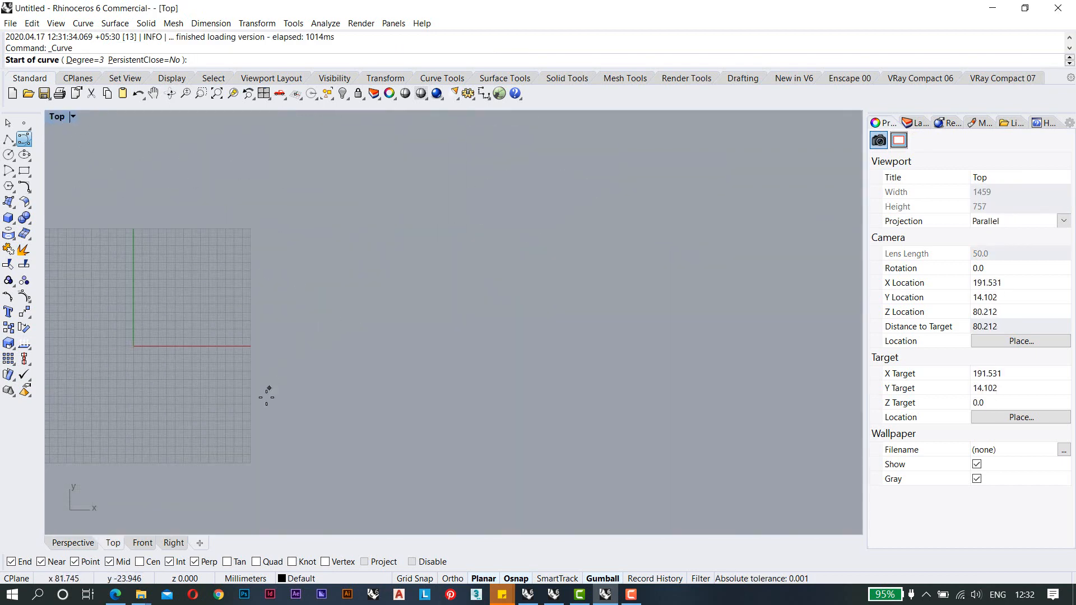
left_click(272, 409)
left_click(334, 308)
left_click(435, 258)
left_click(556, 364)
left_click(647, 434)
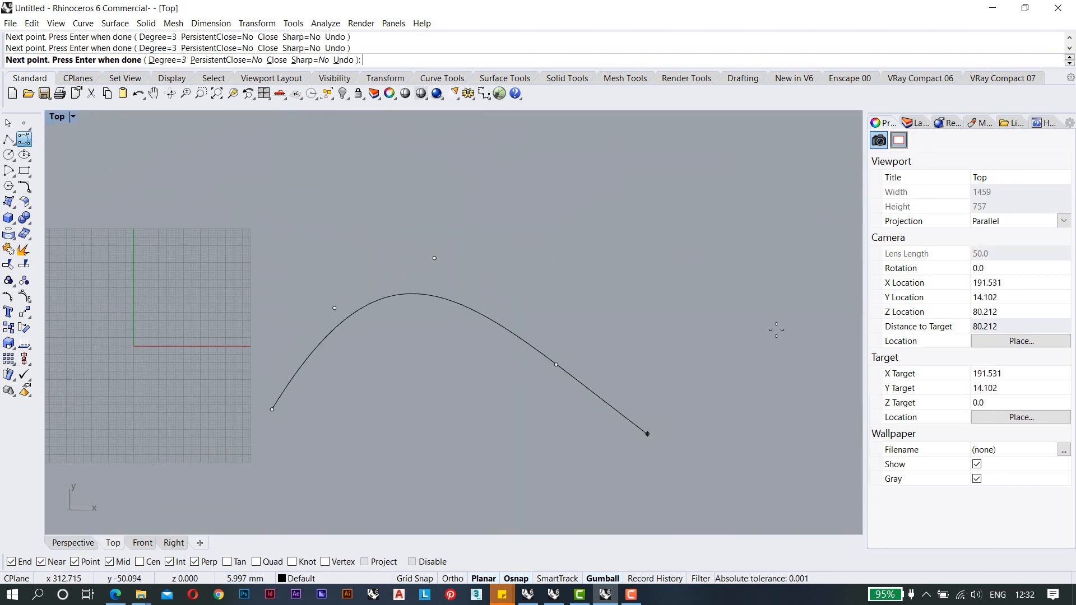
left_click(832, 219)
key("Return")
right_click_drag(575, 301, 487, 296)
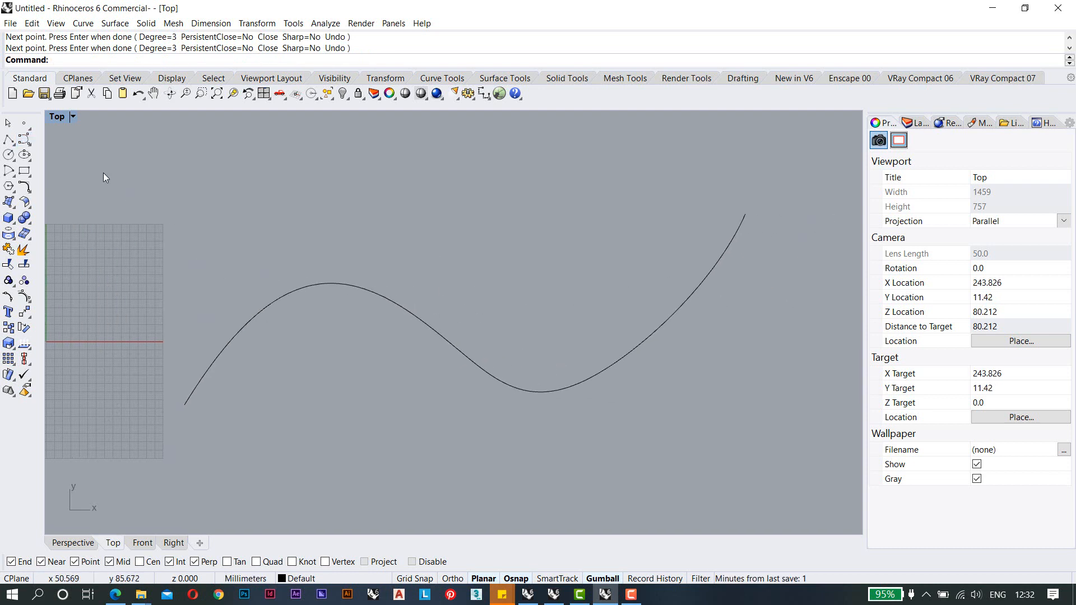
Draw a vertical line about 40 mm tall in the Front view, rising from the wavy curve's start point.
double_click(57, 118)
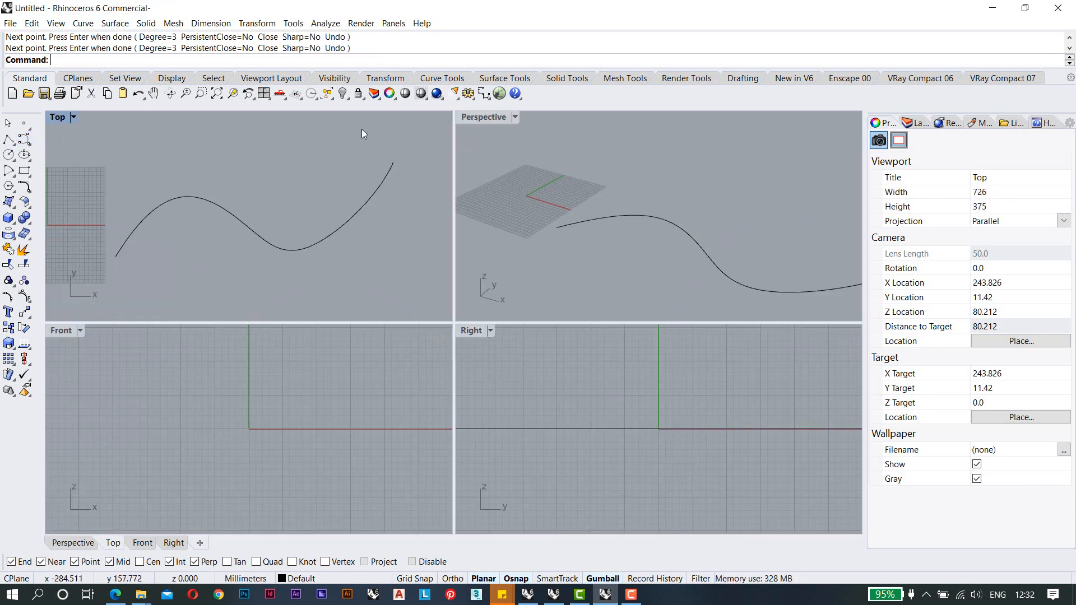
left_click(12, 141)
left_click(558, 227)
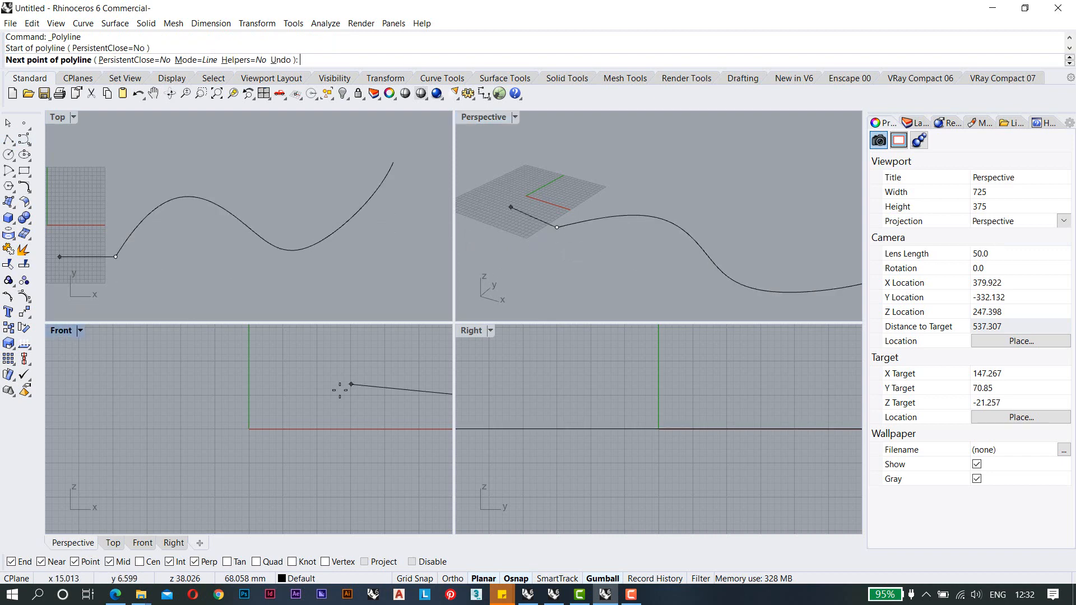
right_click_drag(344, 385, 152, 487)
scroll(191, 454, "down", 4)
left_click(273, 427)
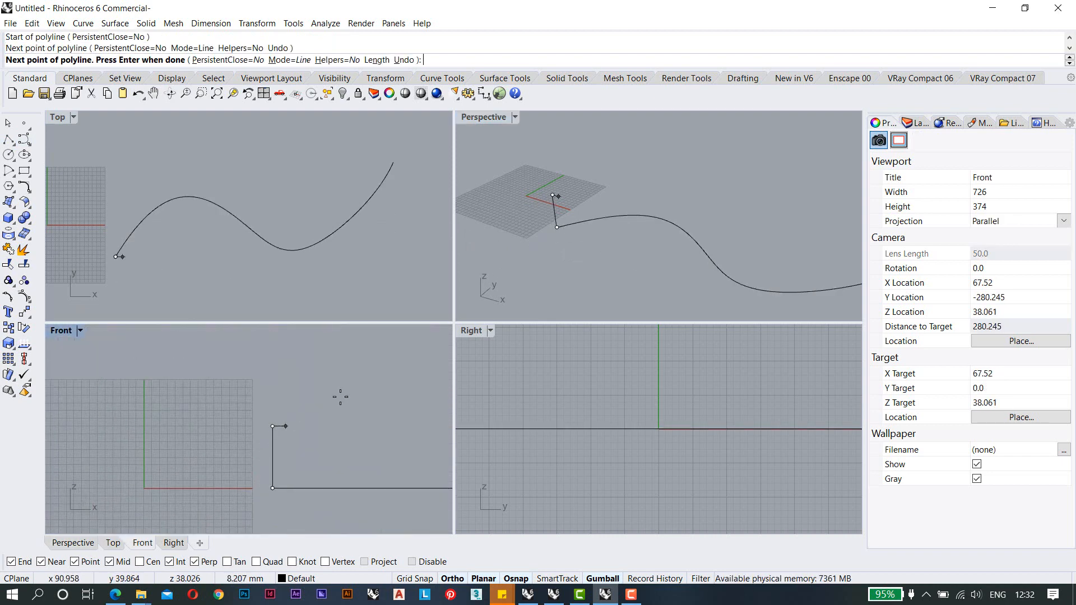
key("Return")
Create a one-rail sweep along the wavy curve with the vertical line as cross section, Freeform frame style and unchanged cross sections.
left_click(477, 127)
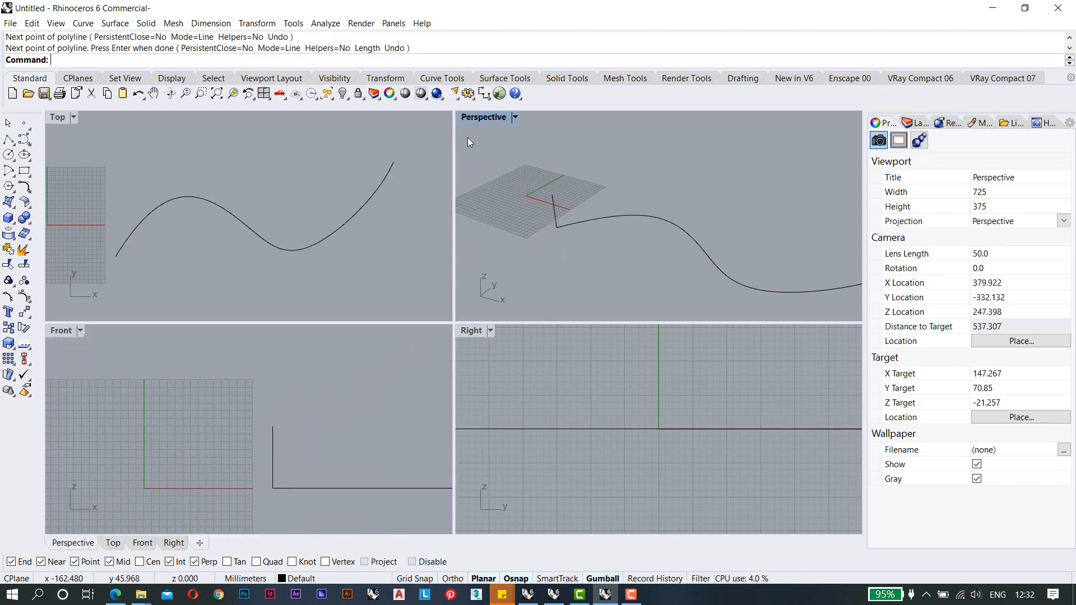
double_click(474, 118)
right_click_drag(477, 232, 341, 269, "shift")
scroll(345, 275, "down", 2)
mouse_move(357, 297)
right_mouse_down()
mouse_move(363, 288)
mouse_move(372, 296)
mouse_move(338, 289)
right_mouse_up()
scroll(360, 288, "up", 2)
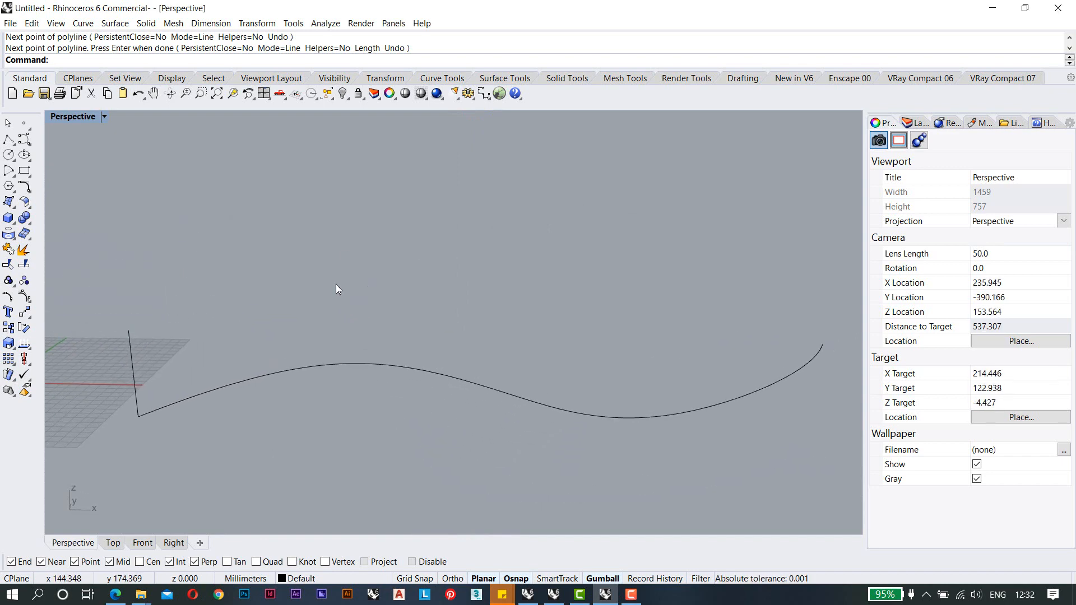
left_click(115, 26)
left_click(154, 66)
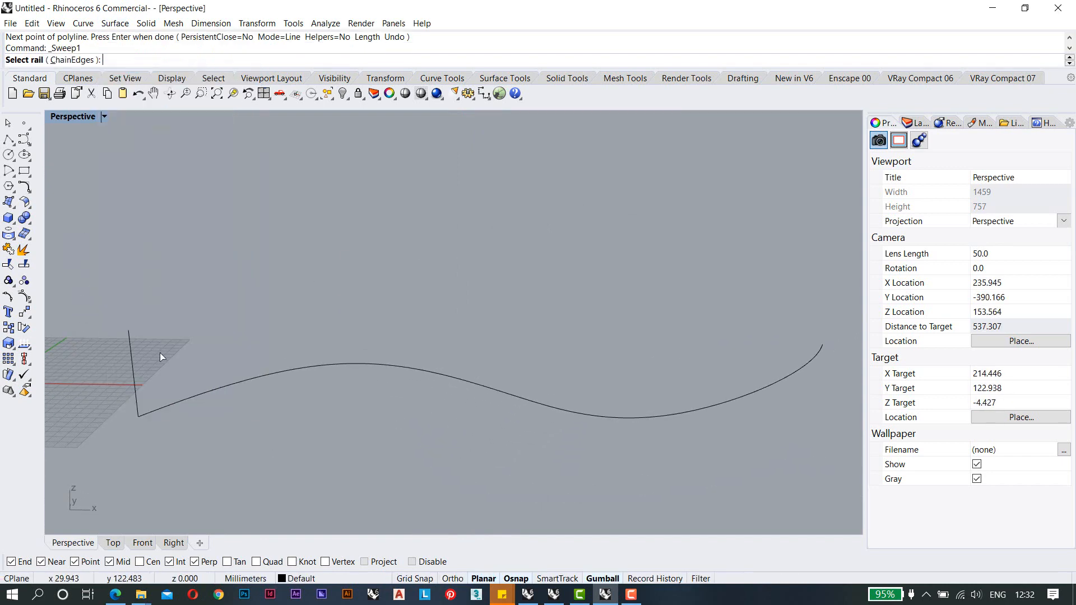
left_click(155, 409)
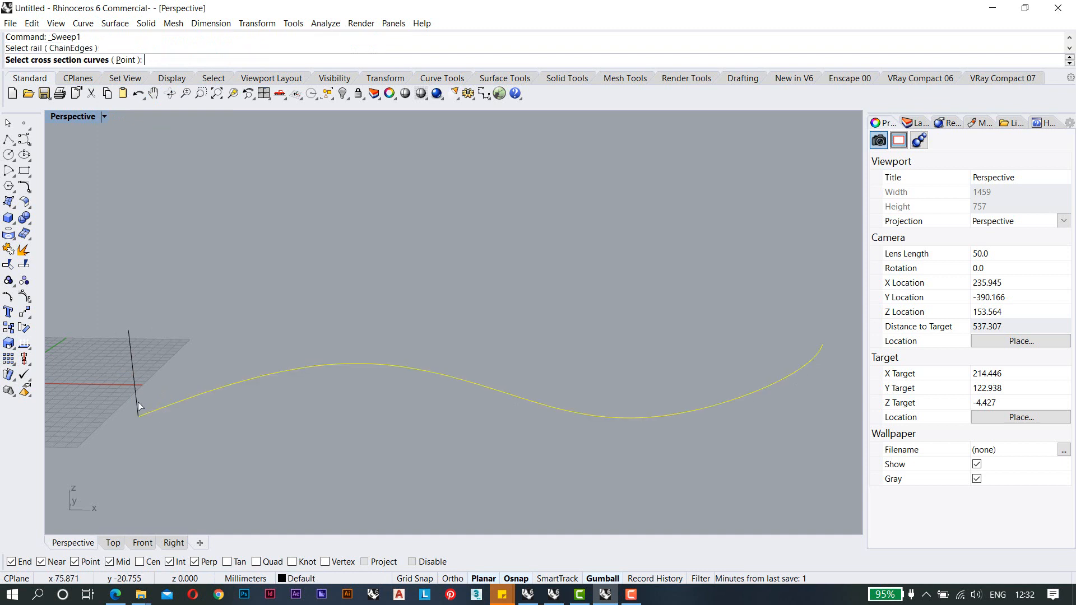
left_click(138, 402)
key("Return")
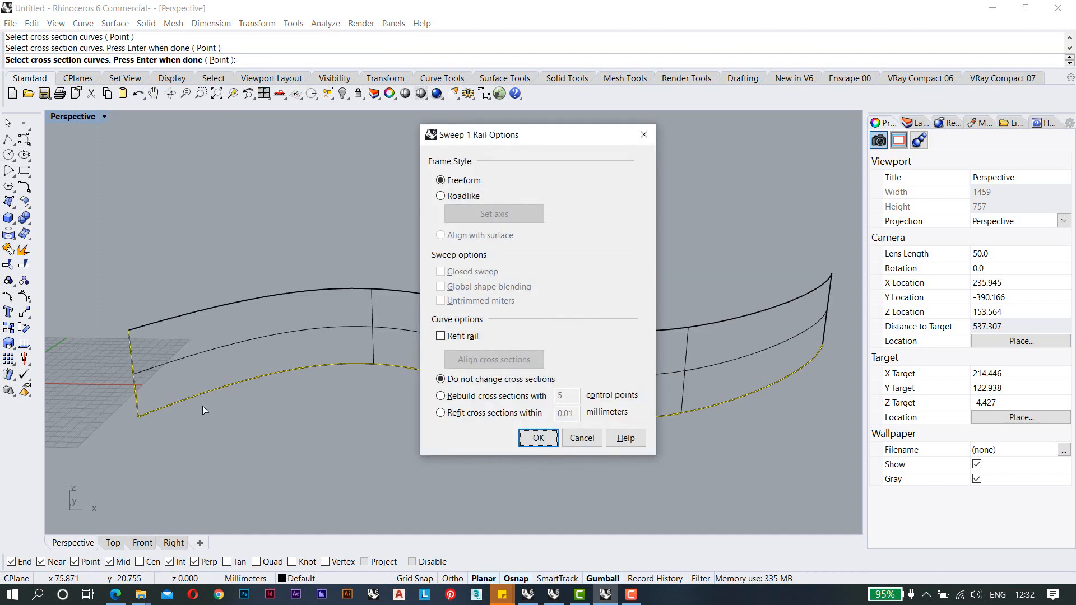
left_click(538, 438)
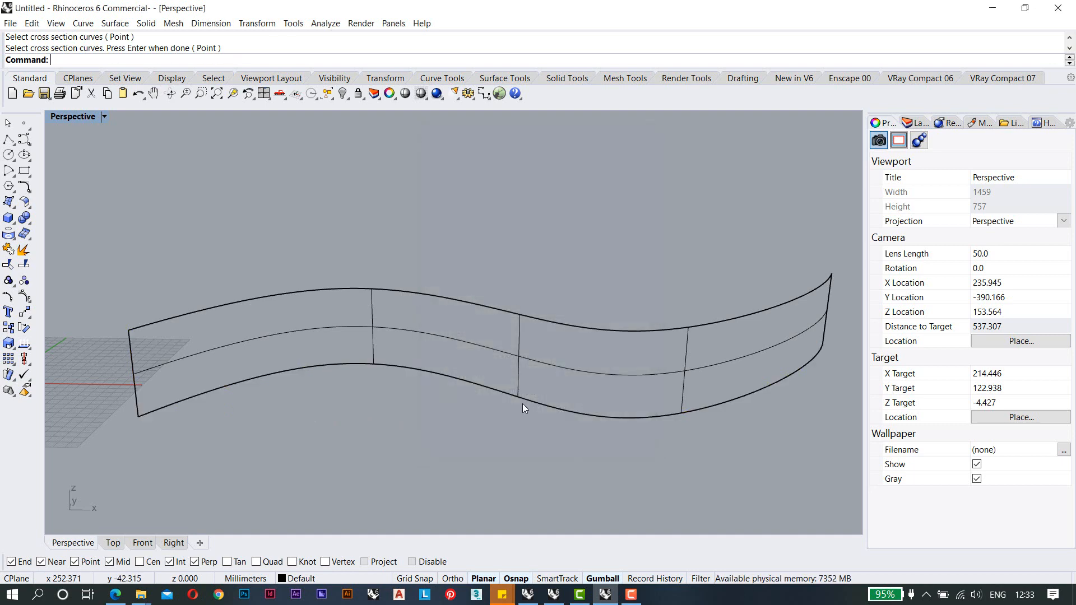
Set the Perspective viewport to Shaded display.
right_click_drag(522, 404, 460, 364)
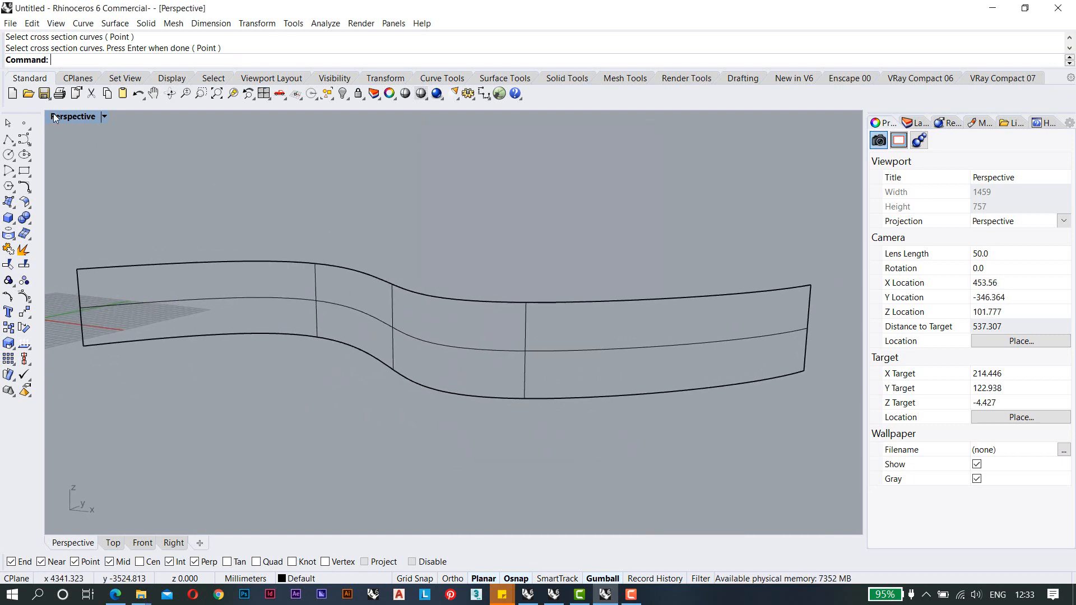
left_click(72, 117)
left_click(104, 158)
Move the one-rail sweep surface away from its source curves, behind them on the construction plane.
scroll(470, 300, "down", 2)
right_click_drag(470, 300, 584, 371)
left_click(564, 344)
scroll(567, 344, "down", 5)
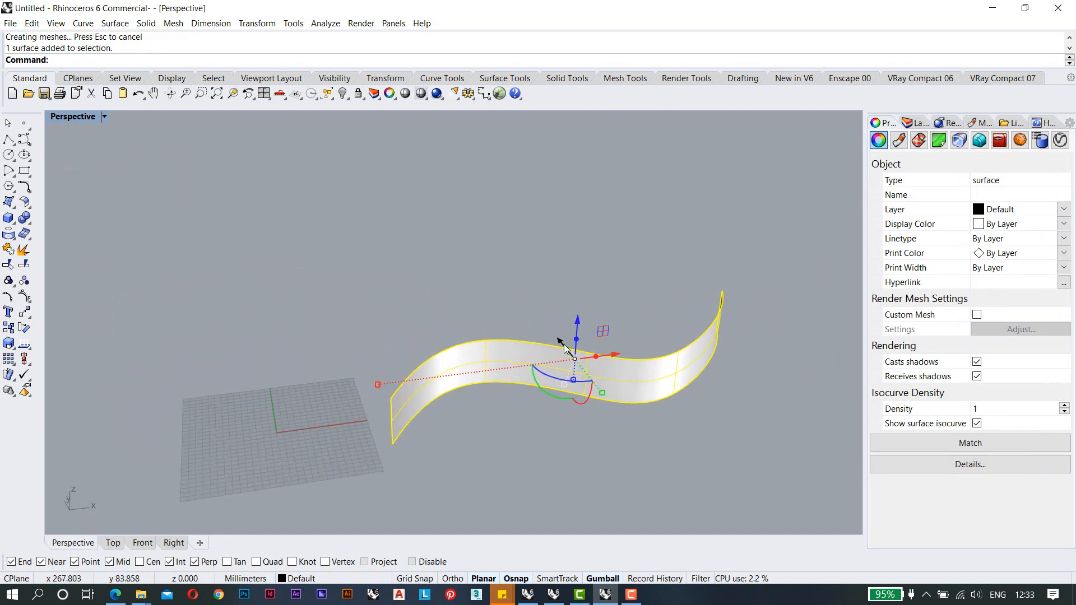
left_click_drag(565, 346, 441, 192)
left_click(474, 175)
right_click_drag(472, 331, 432, 319)
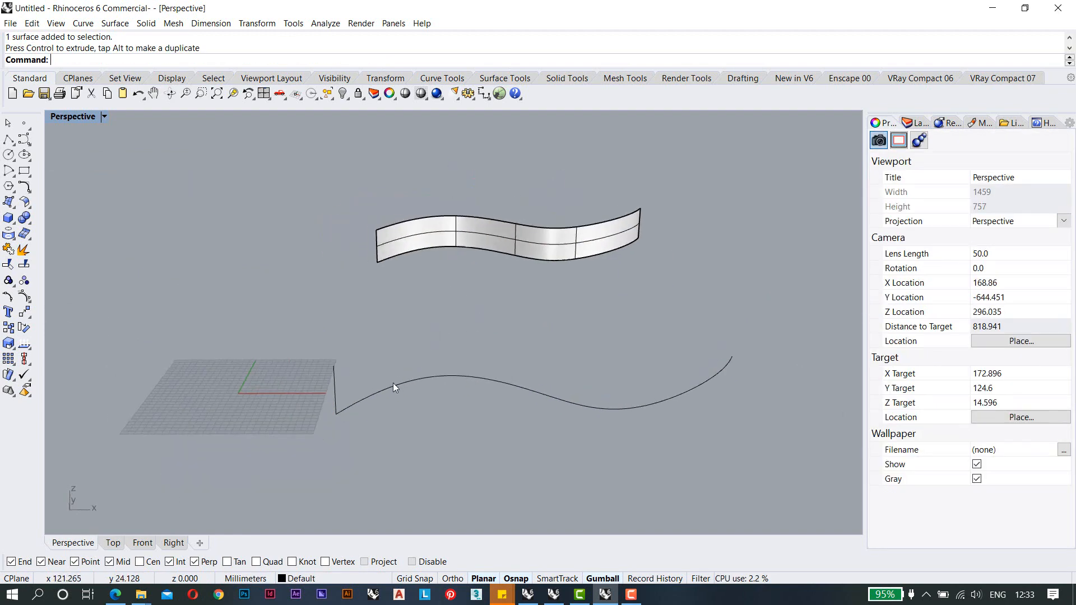
Copy the wavy curve from the lower end of the vertical line to its upper end.
left_click(394, 387)
type("Copy")
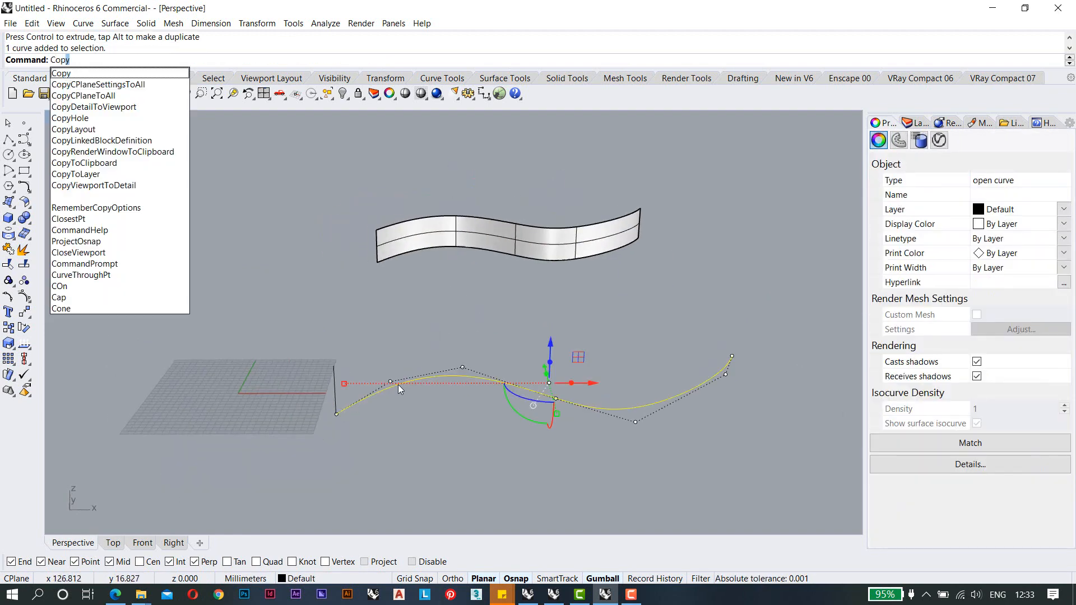
key("Return")
left_click(337, 414)
left_click(335, 367)
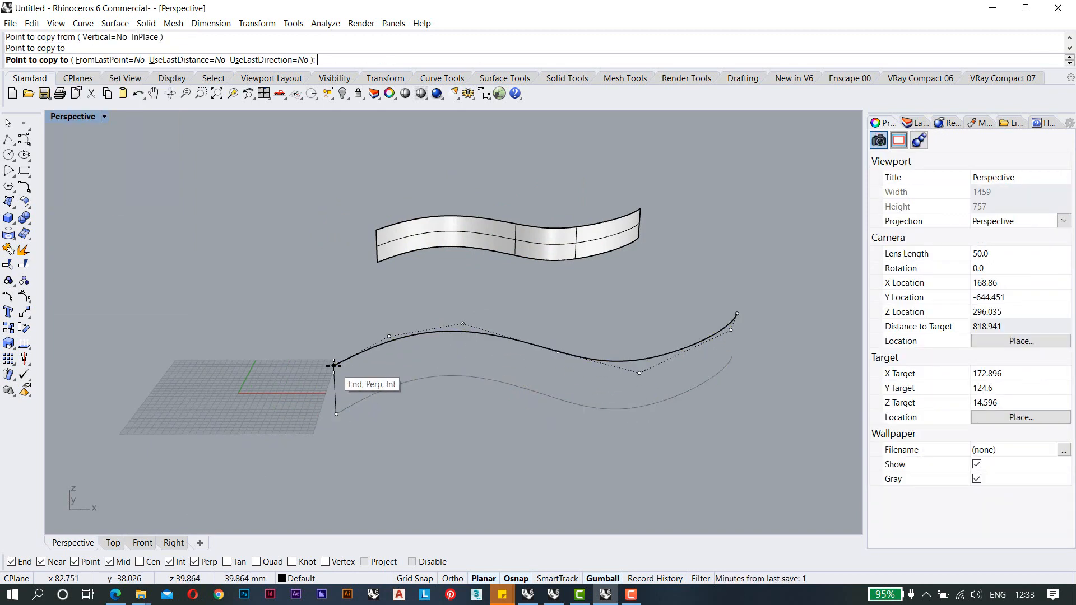
key("Return")
Raise the third control point of the upper wavy curve vertically to form a high crest near its start.
scroll(372, 389, "up", 2)
right_click_drag(357, 373, 430, 345, "shift")
scroll(406, 389, "up", 2)
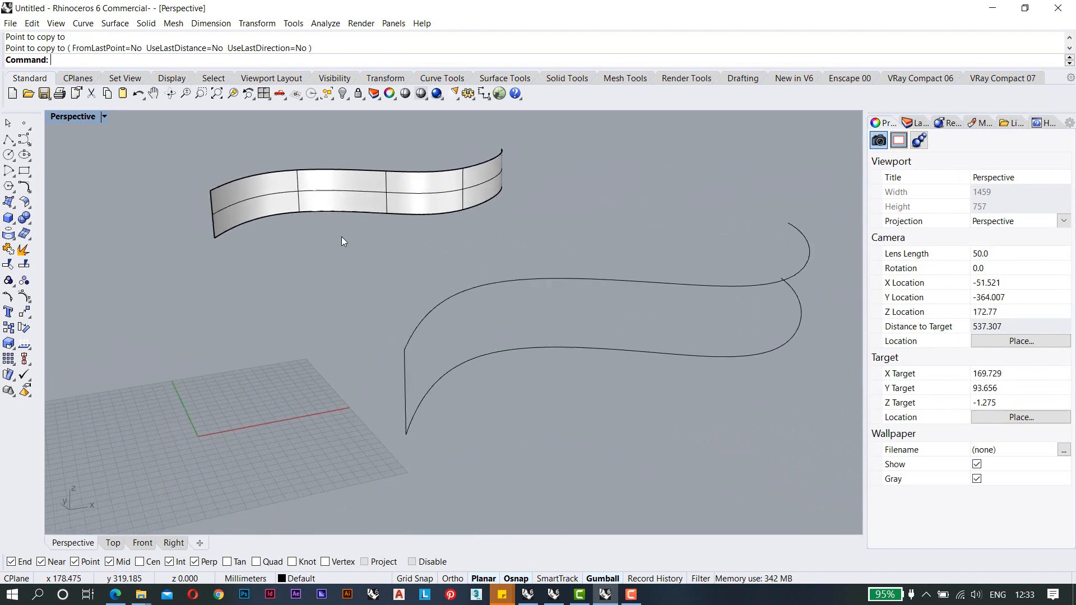
left_click(439, 306)
right_click_drag(496, 307, 433, 345, "shift")
left_click(438, 292)
left_click(419, 326)
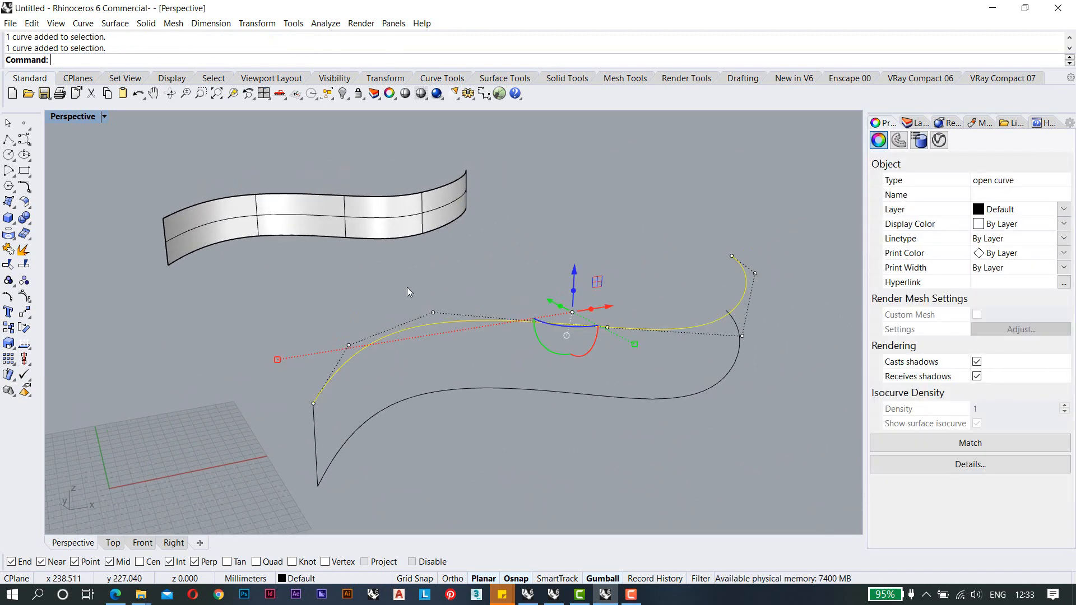
left_click(432, 312)
right_click_drag(499, 373, 490, 421, "shift")
left_click_drag(420, 335, 416, 215)
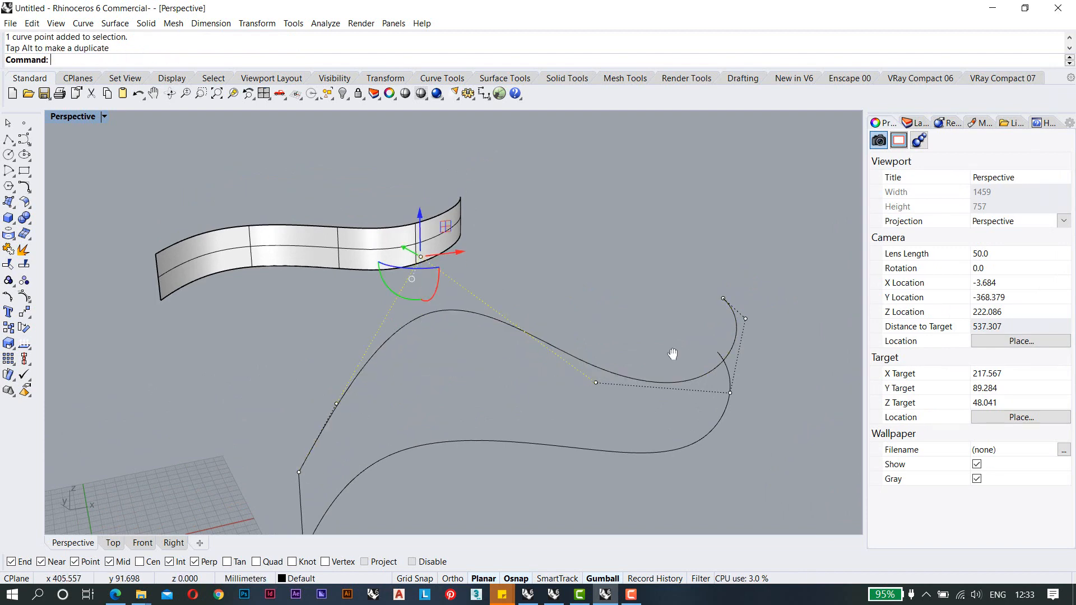
Raise the fifth control point of the upper curve vertically to form a second crest near its far end.
right_click_drag(672, 352, 502, 358, "shift")
left_click(520, 399)
left_click_drag(526, 308, 533, 212)
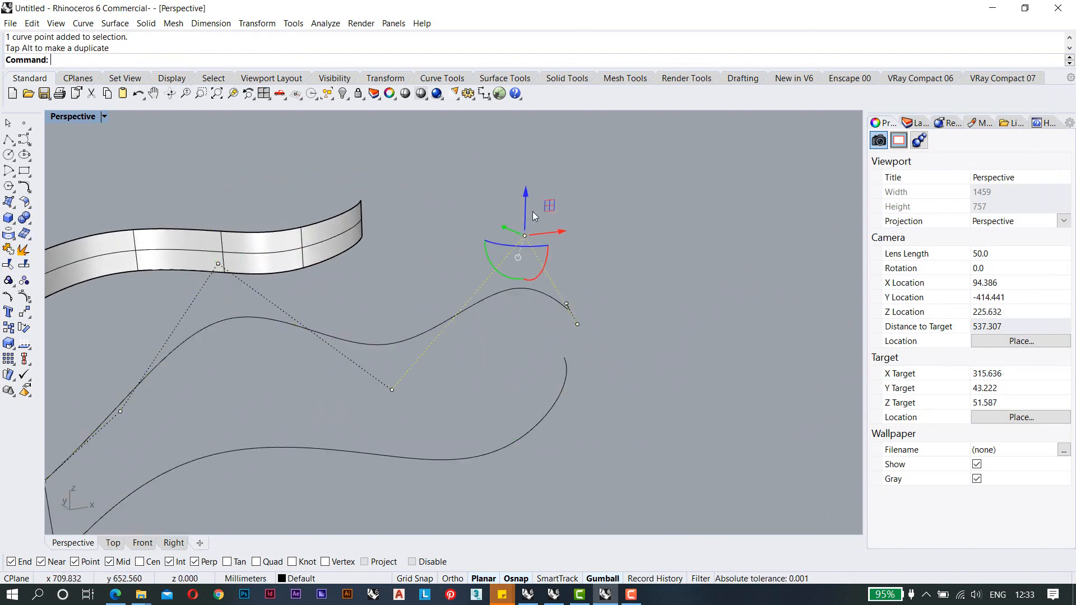
scroll(607, 302, "down", 4)
left_click(594, 328)
Create a two-rail sweep using the lower and upper wavy curves as rails and the vertical line as cross section.
right_click_drag(555, 375, 522, 322)
left_click(103, 22)
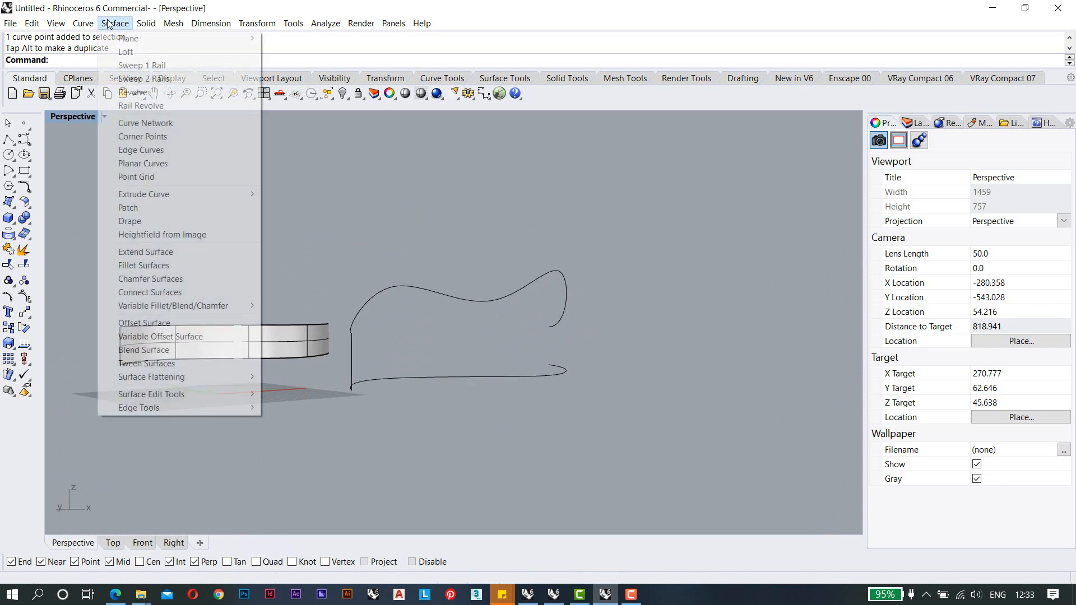
left_click(124, 74)
right_click_drag(326, 278, 312, 444)
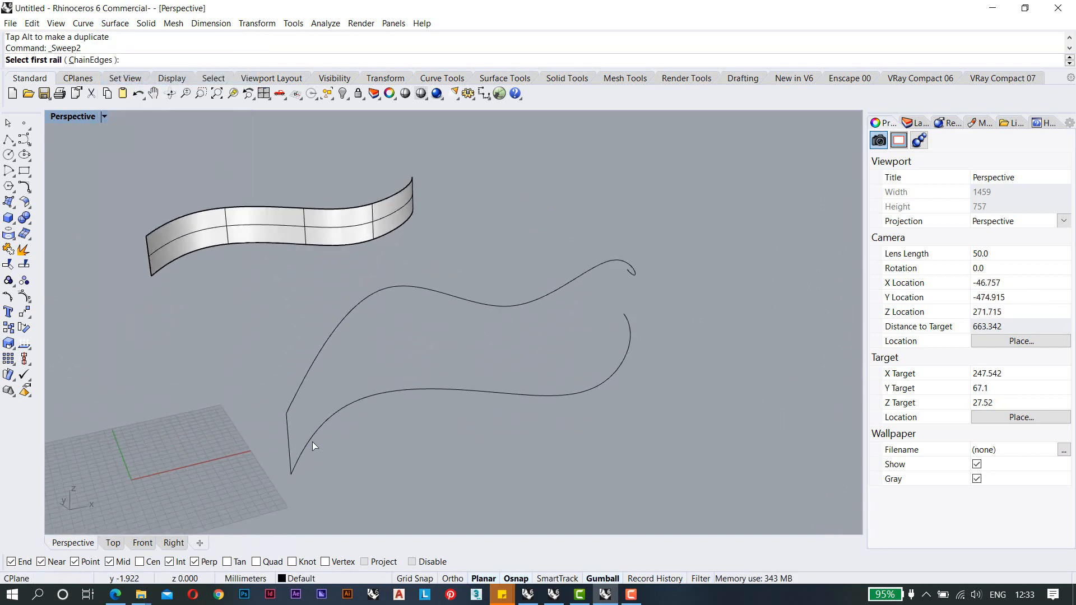
left_click(310, 442)
left_click(291, 402)
left_click(291, 432)
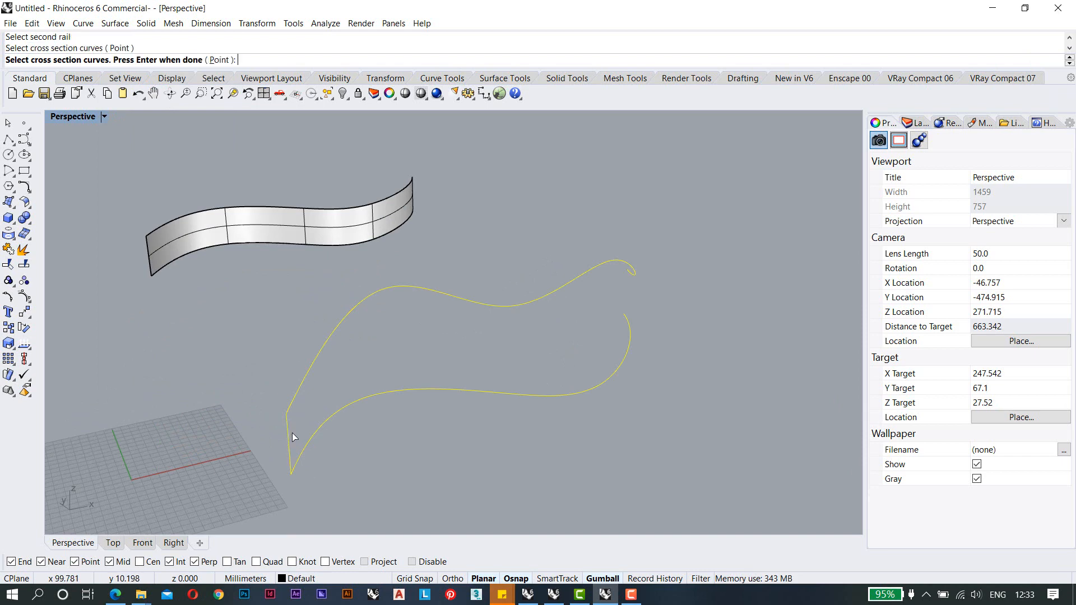
key("Return")
left_click(723, 410)
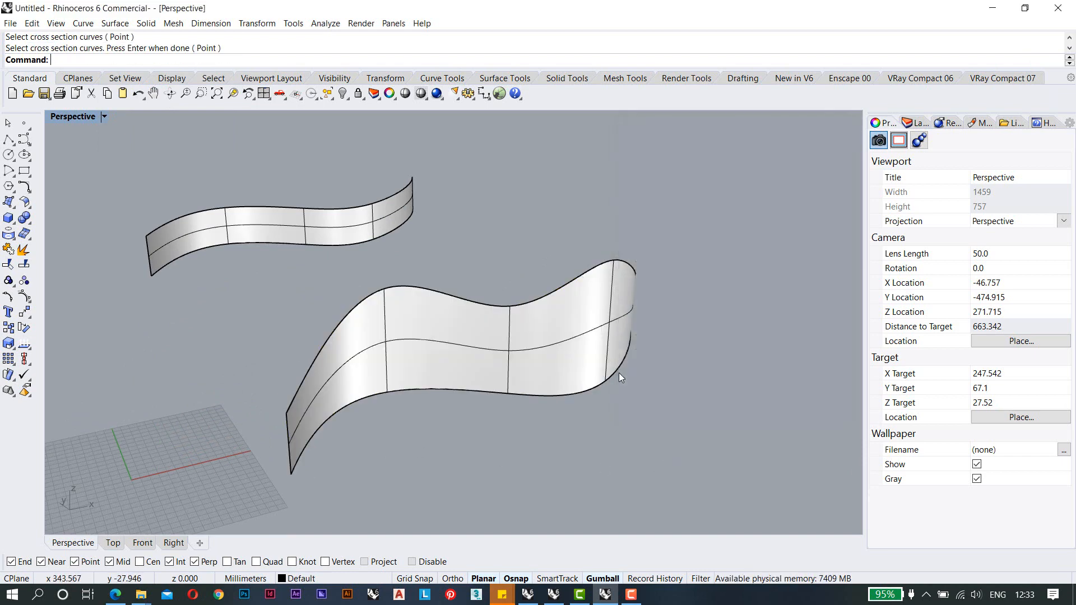
Move the two-rail sweep surface along the Y direction, away from its rail curves.
right_click_drag(619, 373, 436, 404)
left_click(436, 405)
scroll(436, 403, "down", 4)
right_click_drag(455, 370, 320, 384, "shift")
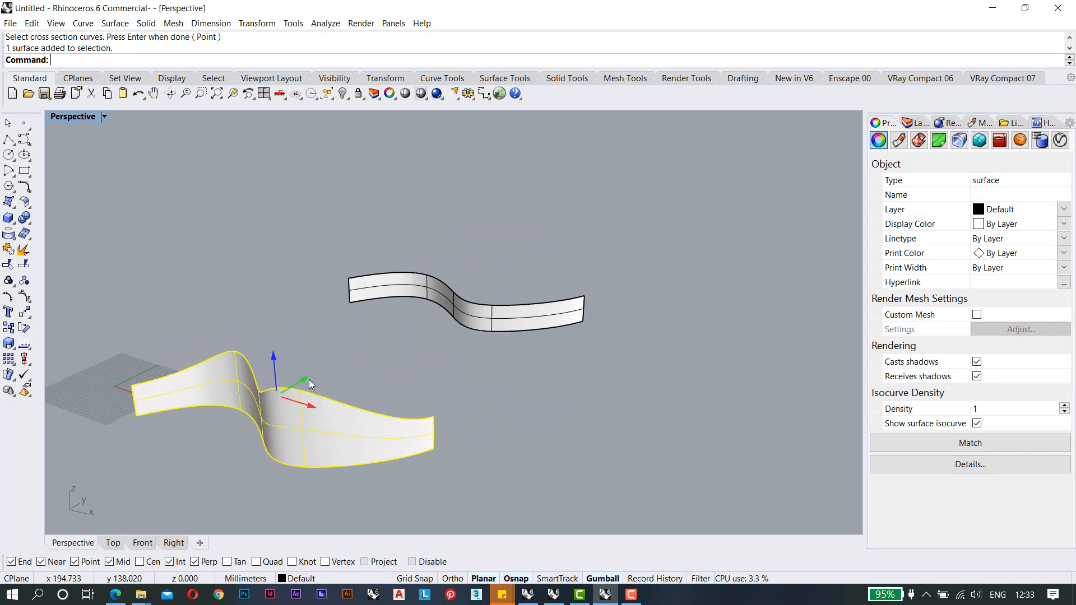
left_click_drag(307, 379, 408, 323)
key("Escape")
Examine the lower rail curve and the vertical cross-section line alongside the one-rail and two-rail sweep surfaces.
right_click_drag(405, 374, 566, 348)
right_click_drag(473, 358, 541, 242, "shift")
scroll(524, 261, "down", 2)
right_click_drag(507, 283, 504, 306)
scroll(441, 305, "up", 5)
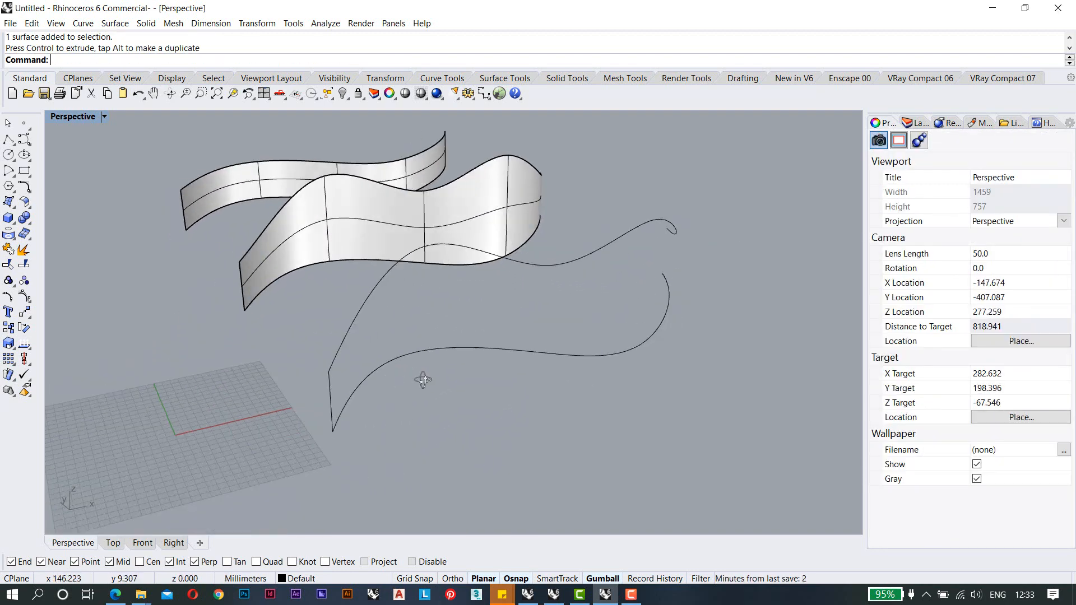
left_click(291, 399)
left_click(248, 411)
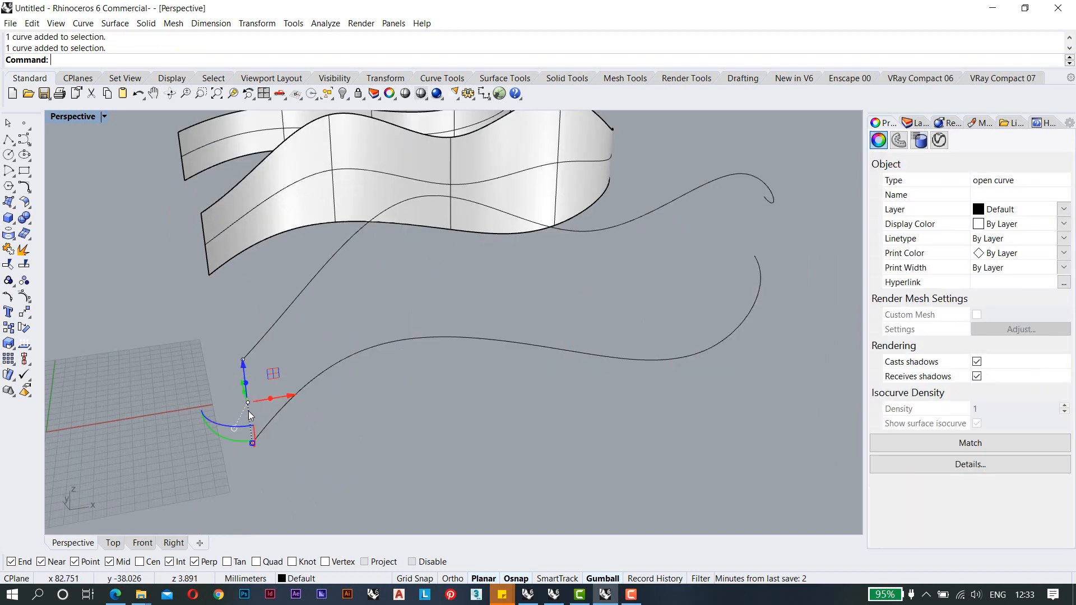
key("Escape")
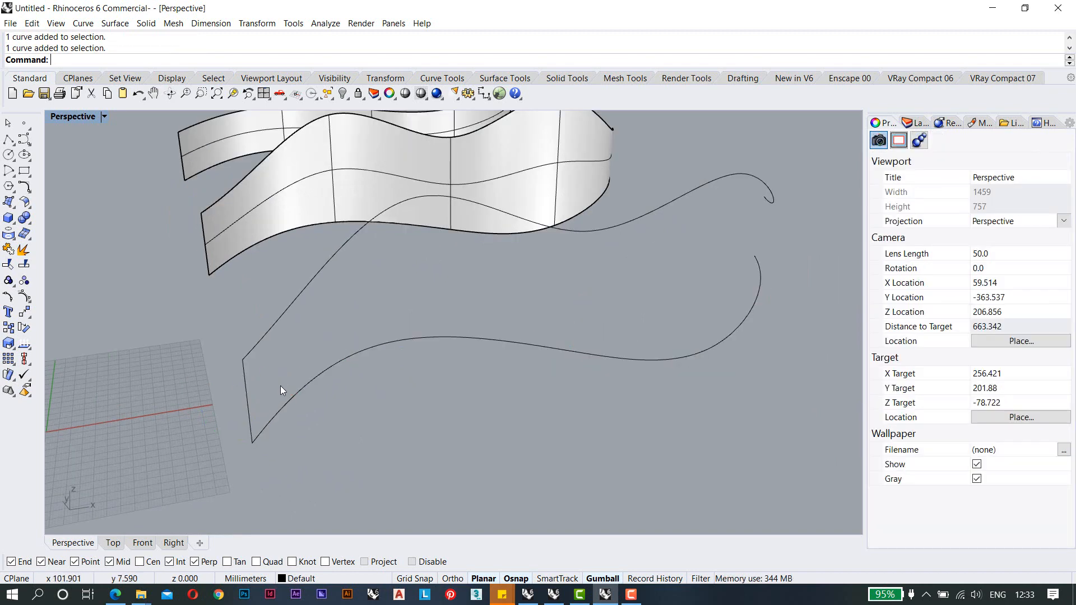
right_click_drag(324, 368, 327, 367)
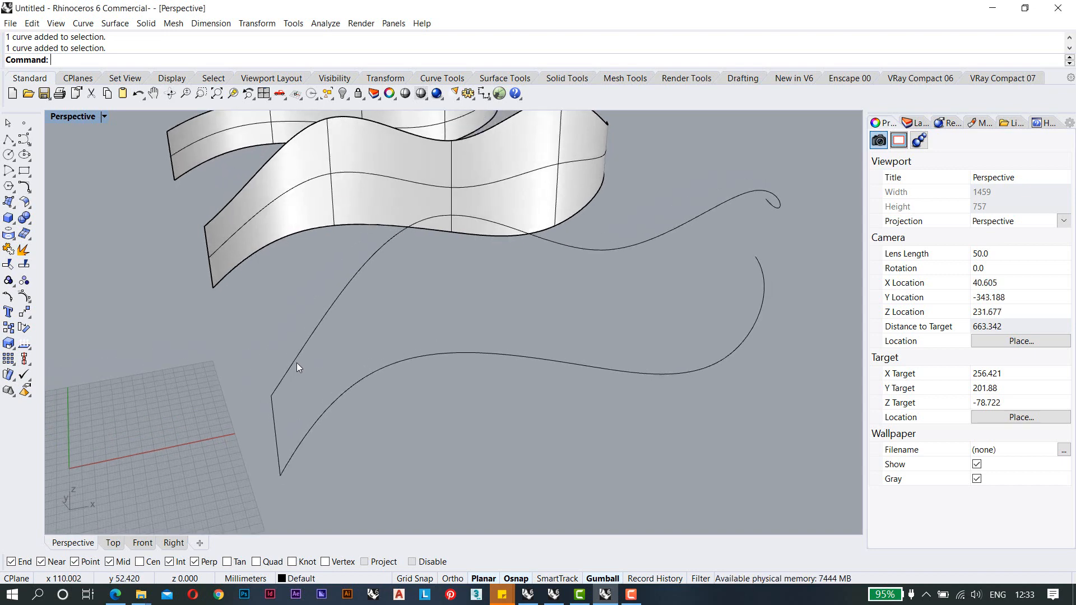
left_click(313, 428)
left_click(274, 426)
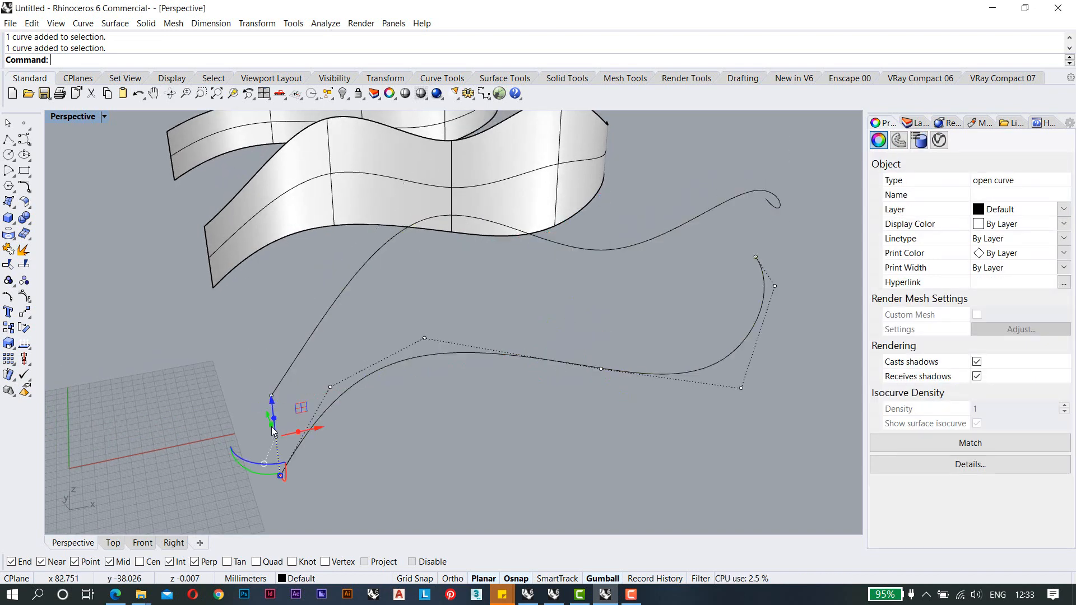
right_click_drag(563, 312, 449, 346)
left_click(493, 319)
scroll(493, 324, "down", 4)
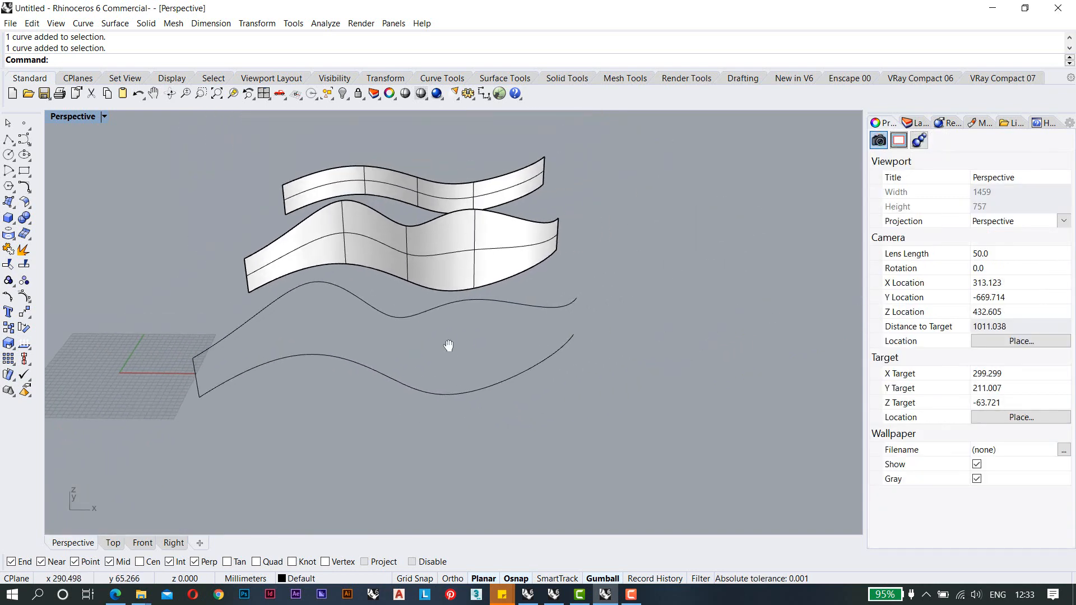
Draw a long horizontal rectangle in the Top view, beyond the wavy curves in the X direction.
double_click(71, 117)
scroll(224, 172, "down", 5)
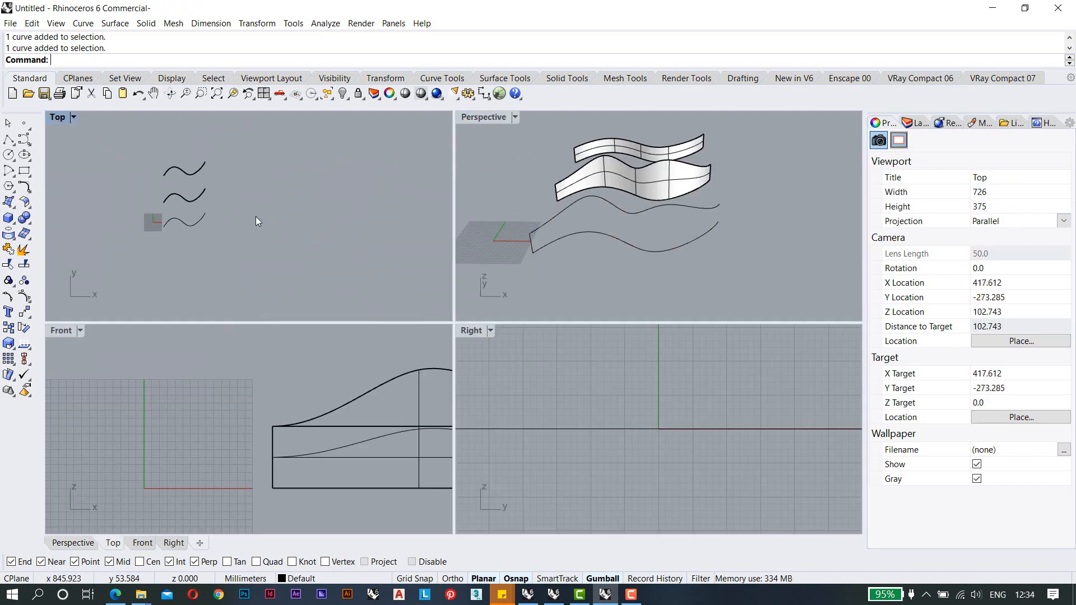
scroll(256, 216, "up", 3)
double_click(458, 119)
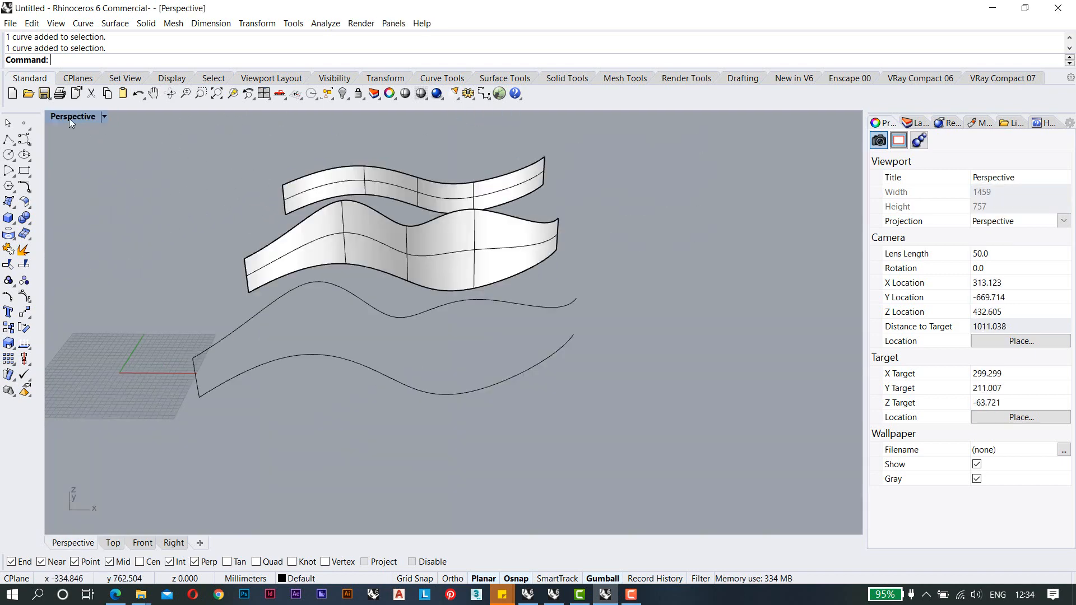
double_click(69, 119)
double_click(63, 119)
left_click(24, 170)
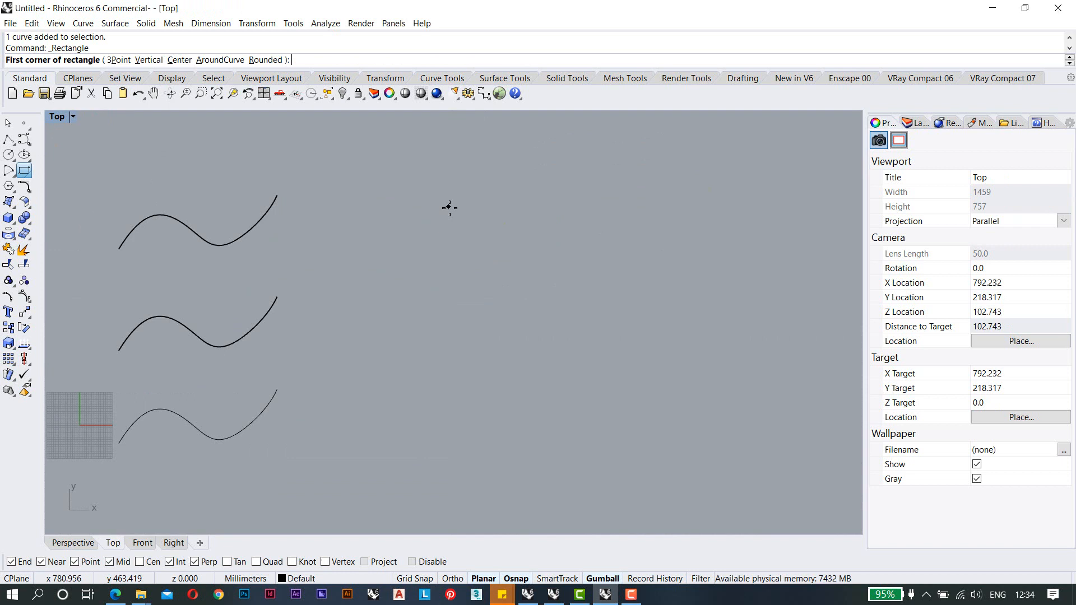
left_click(394, 249)
left_click(677, 349)
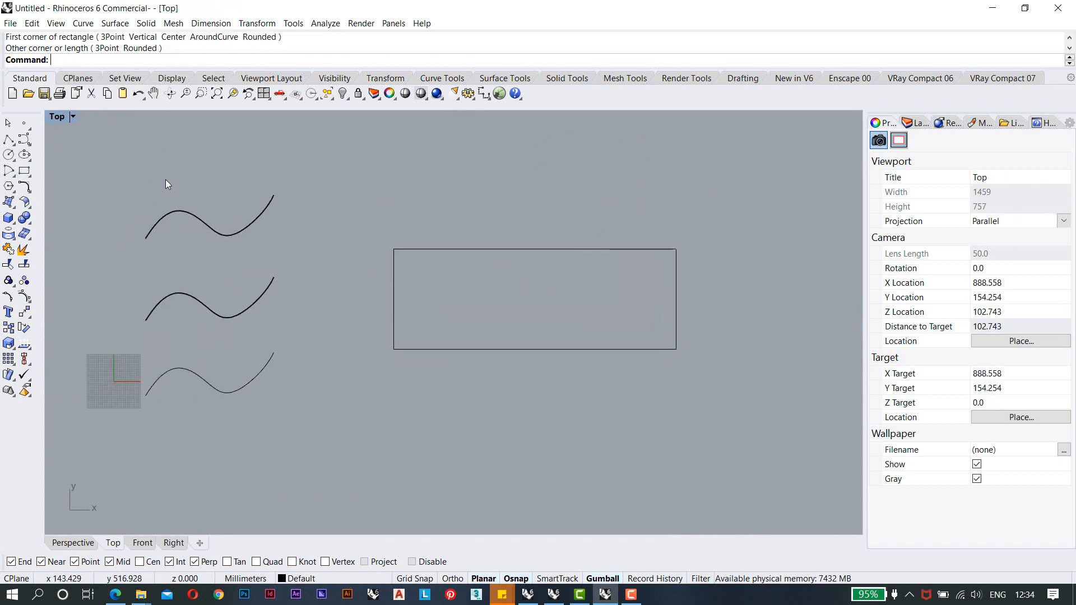
Draw a centre line through the rectangle, joining the midpoints of its two short edges in the Perspective view.
double_click(58, 119)
double_click(485, 119)
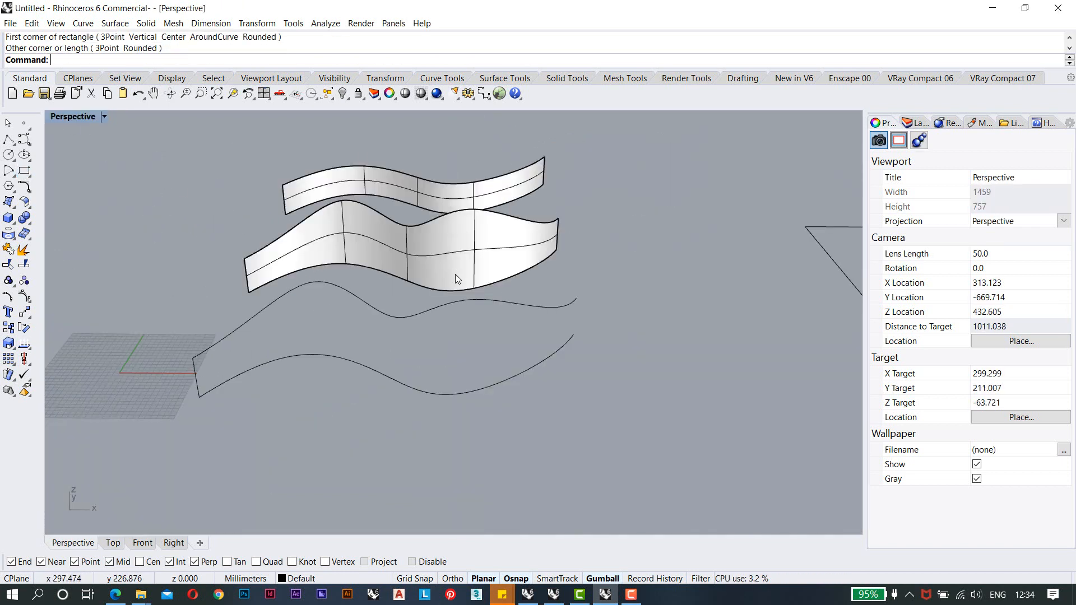
right_click_drag(455, 274, 414, 286, "shift")
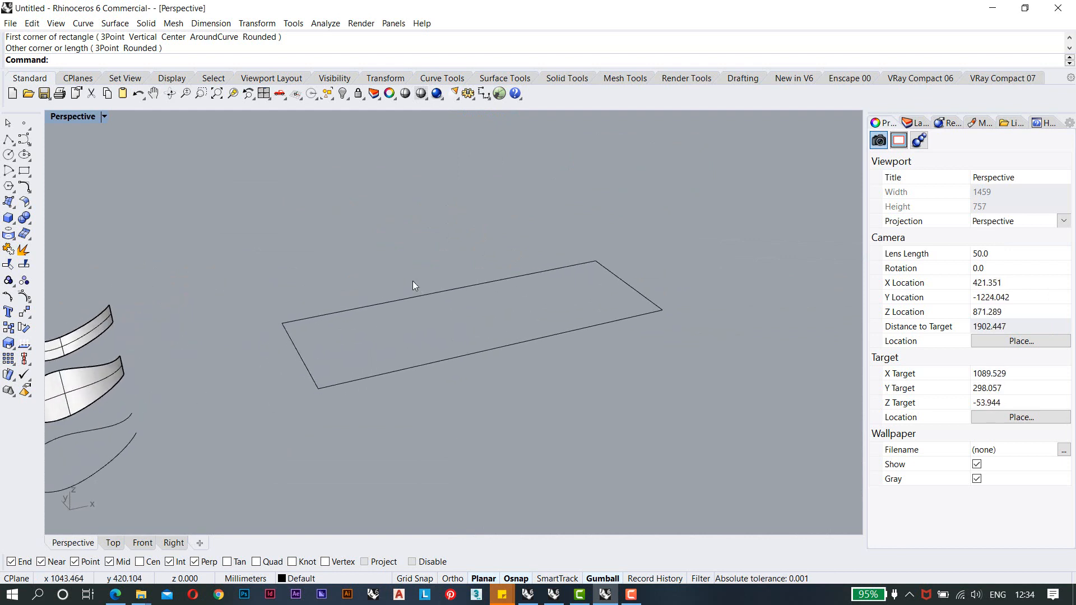
left_click(9, 139)
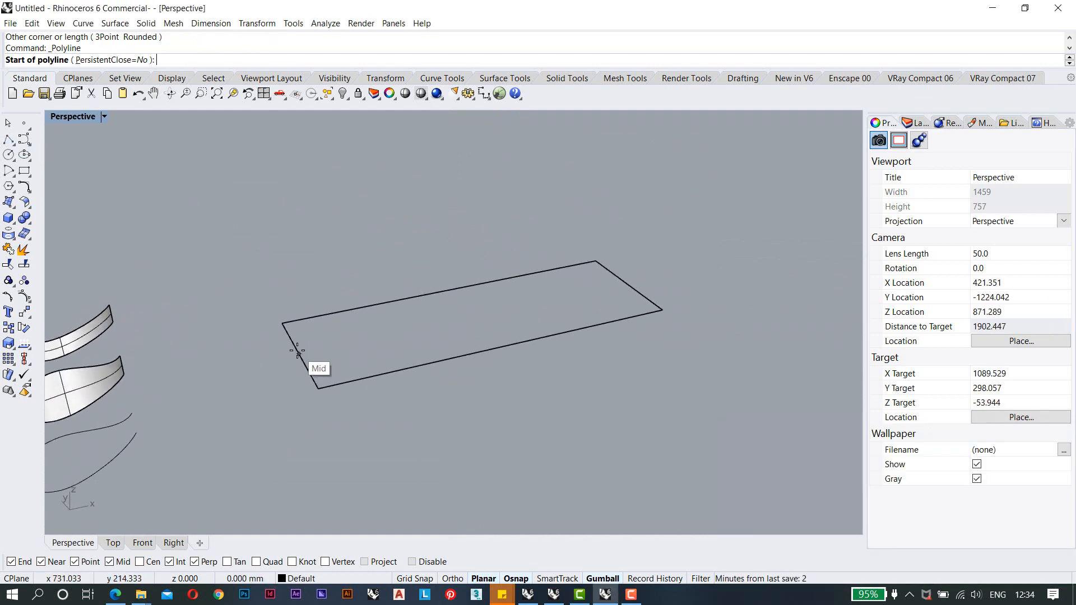
left_click(297, 352)
left_click(628, 285)
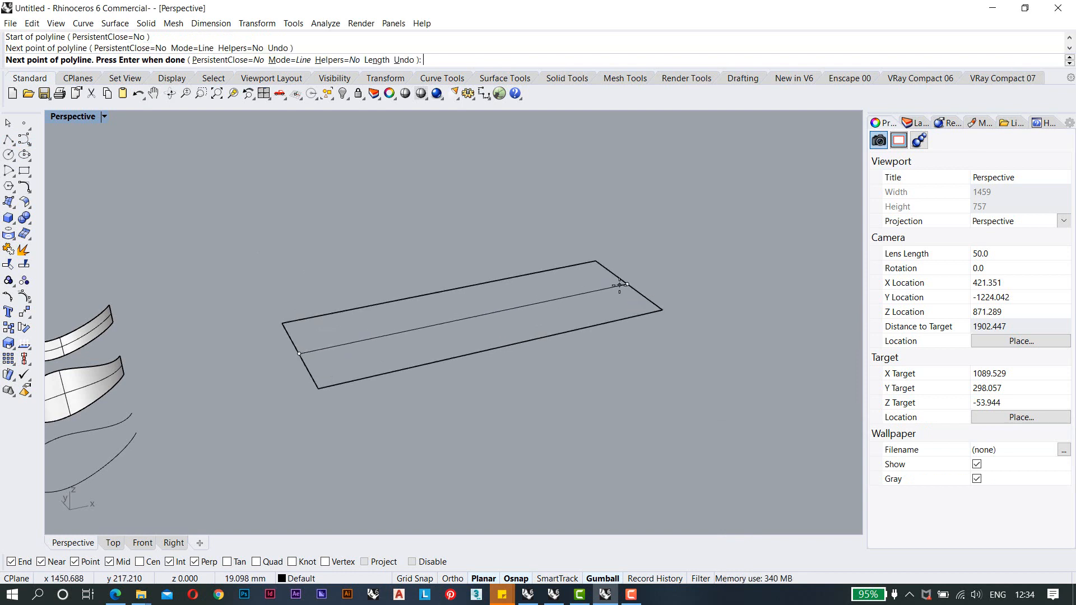
right_click(573, 308)
scroll(494, 329, "up", 3)
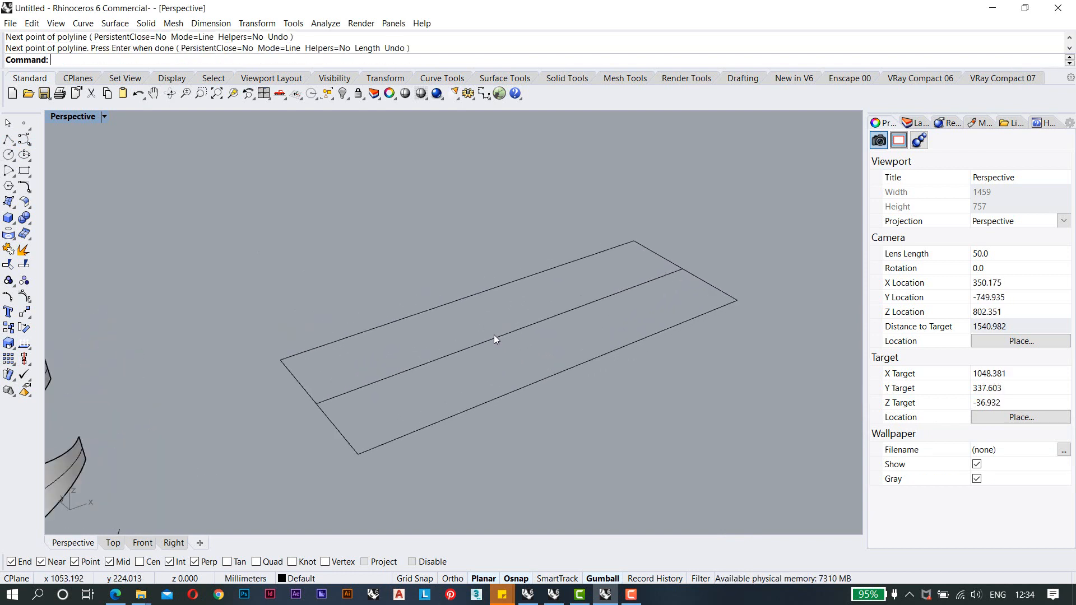
Raise the rectangle's centre line vertically by about 115 mm to form a ridge line.
left_click(494, 338)
left_click_drag(527, 288, 525, 215)
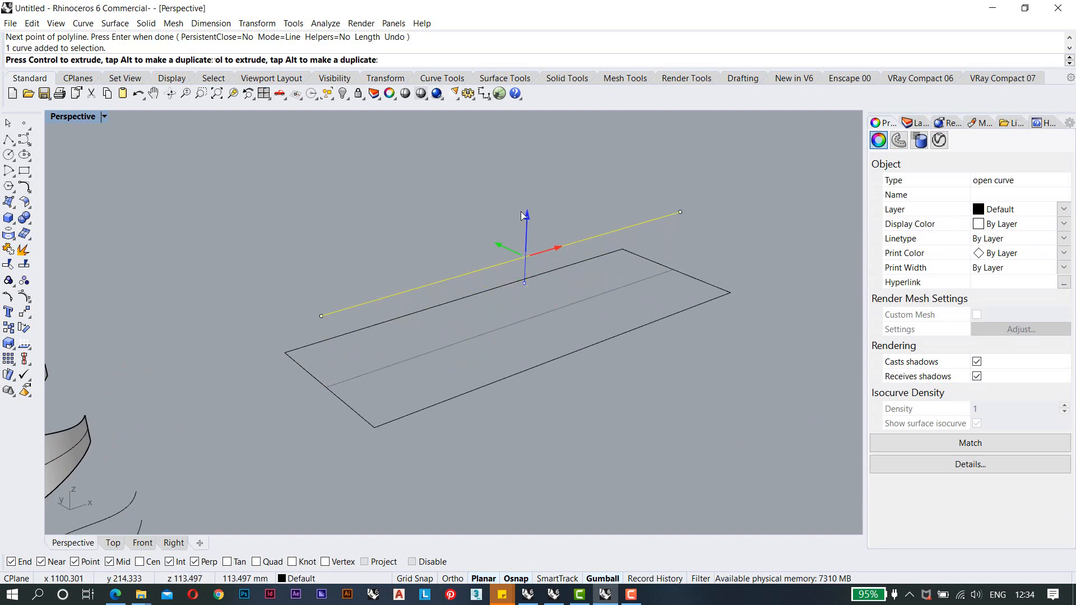
left_click(412, 225)
mouse_move(416, 242)
right_mouse_down()
mouse_move(447, 221)
mouse_move(482, 216)
mouse_move(428, 235)
right_mouse_up()
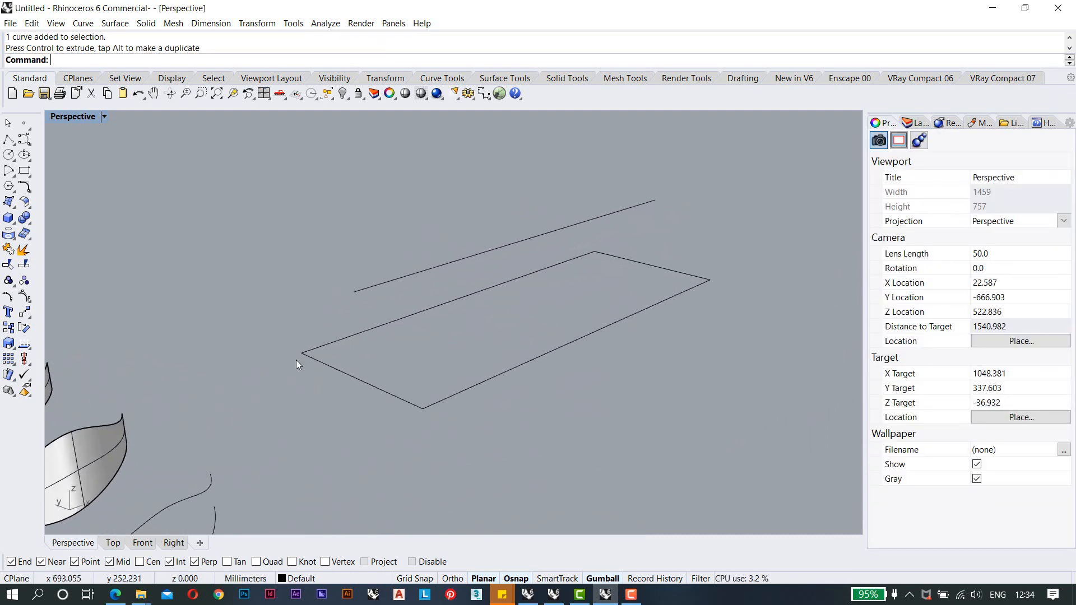
right_click_drag(443, 377, 413, 349)
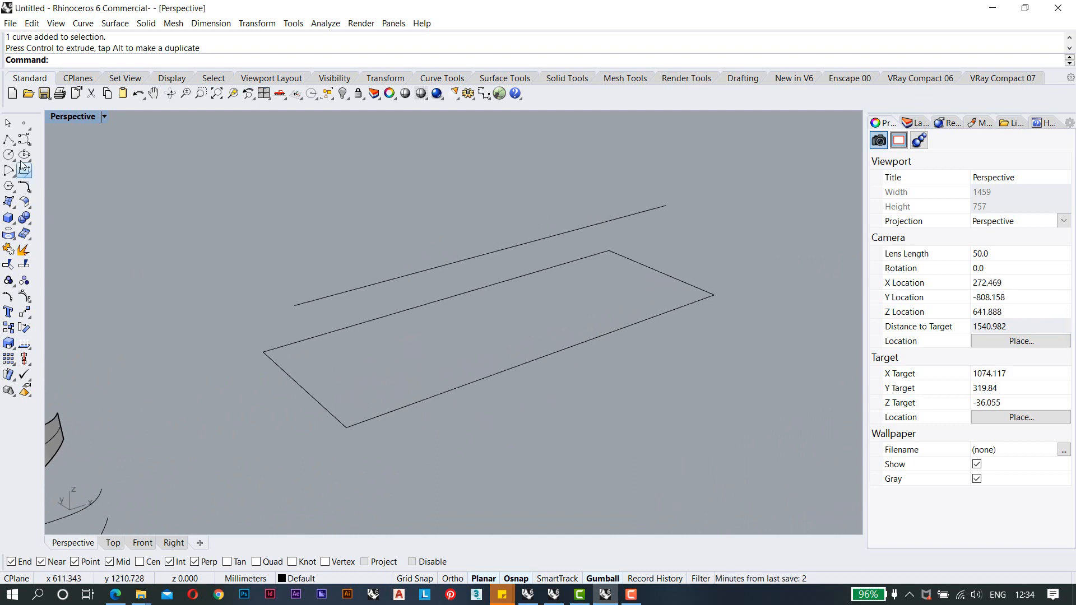
Draw a closed triangular polyline from the rectangle's near short-edge corners to the near end of the ridge line.
left_click(9, 140)
left_click(264, 352)
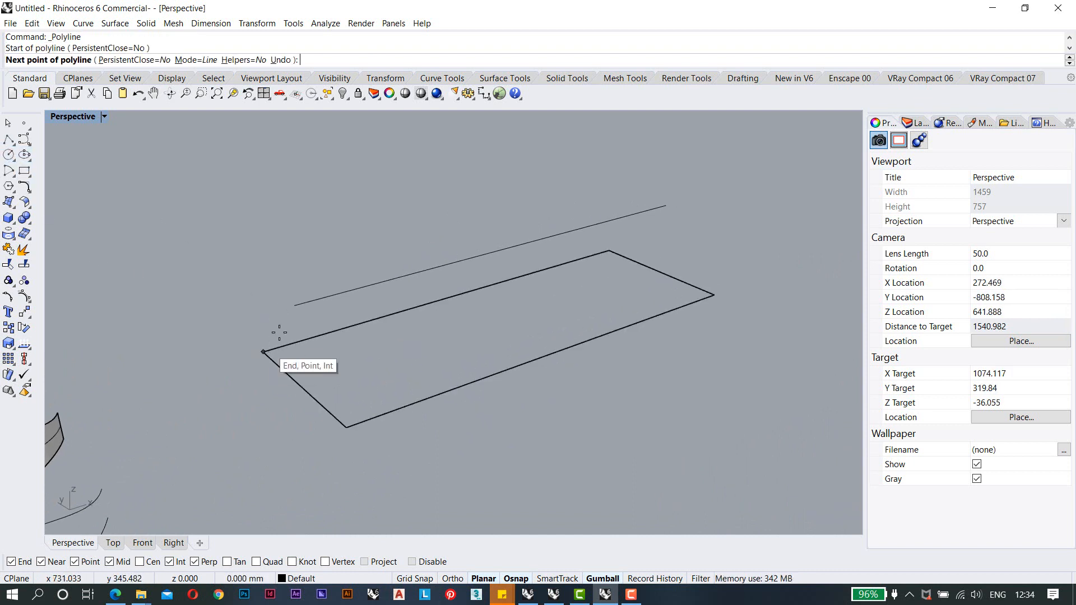
left_click(292, 306)
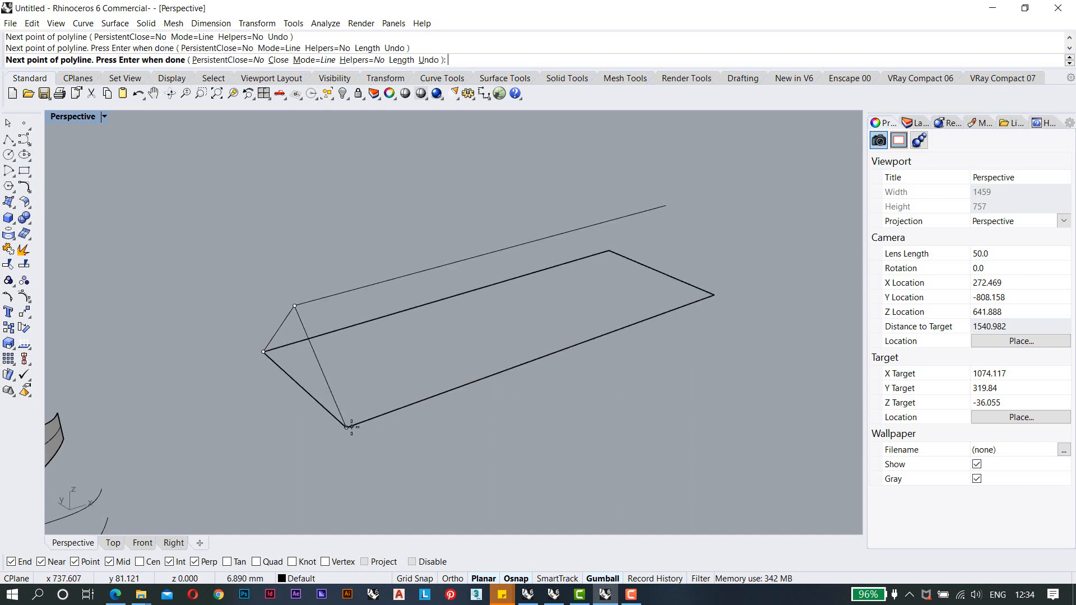
type("c")
key("Return")
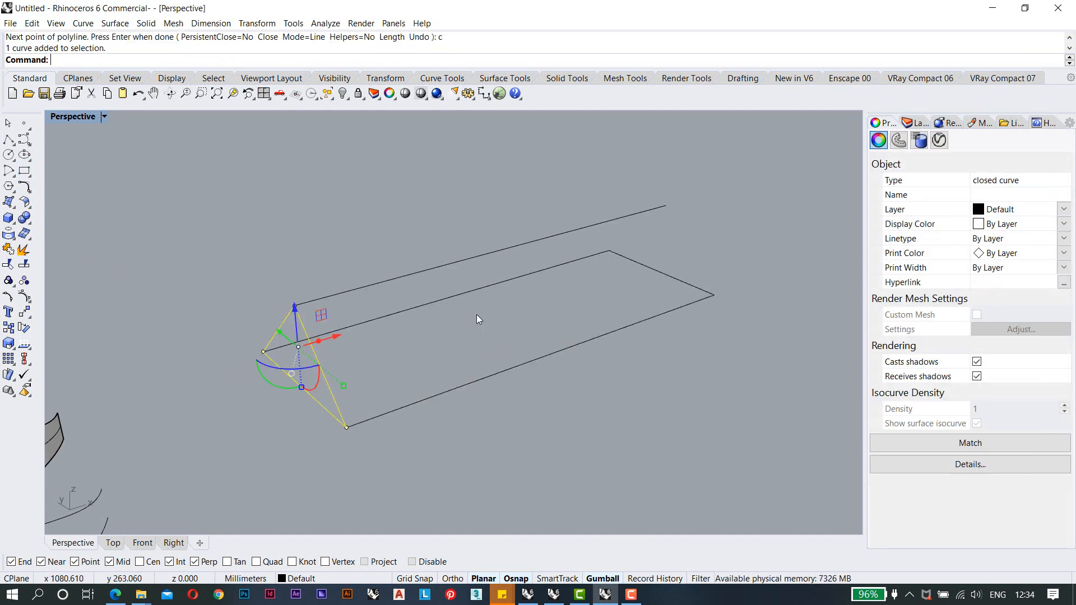
left_click(476, 315)
Create a one-rail sweep with the raised ridge line as rail and the triangle as cross section, keeping the default options.
scroll(342, 361, "up", 2)
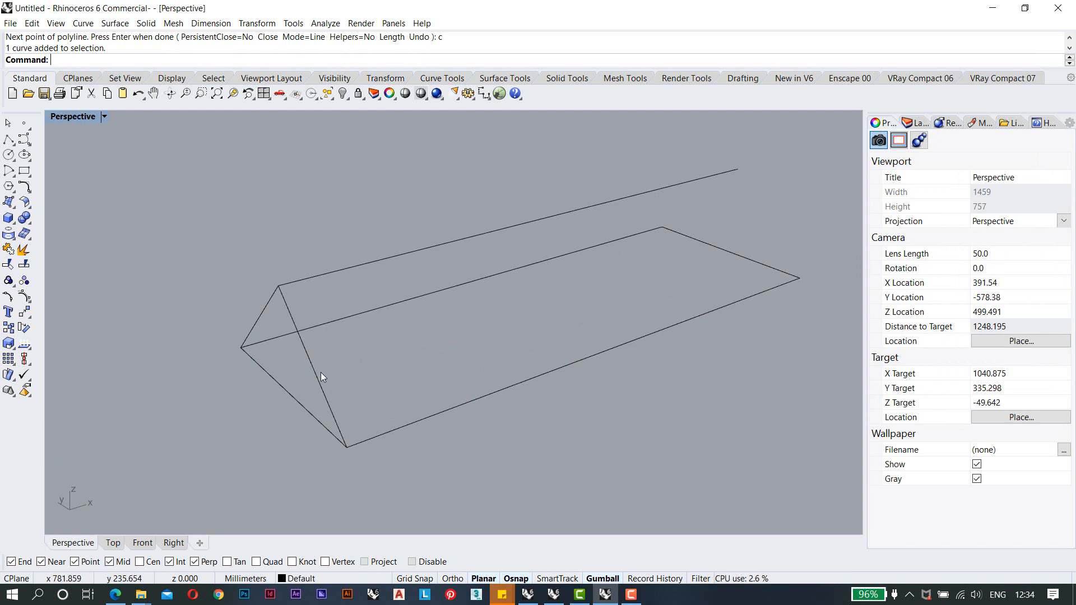
double_click(299, 395)
left_click(334, 272)
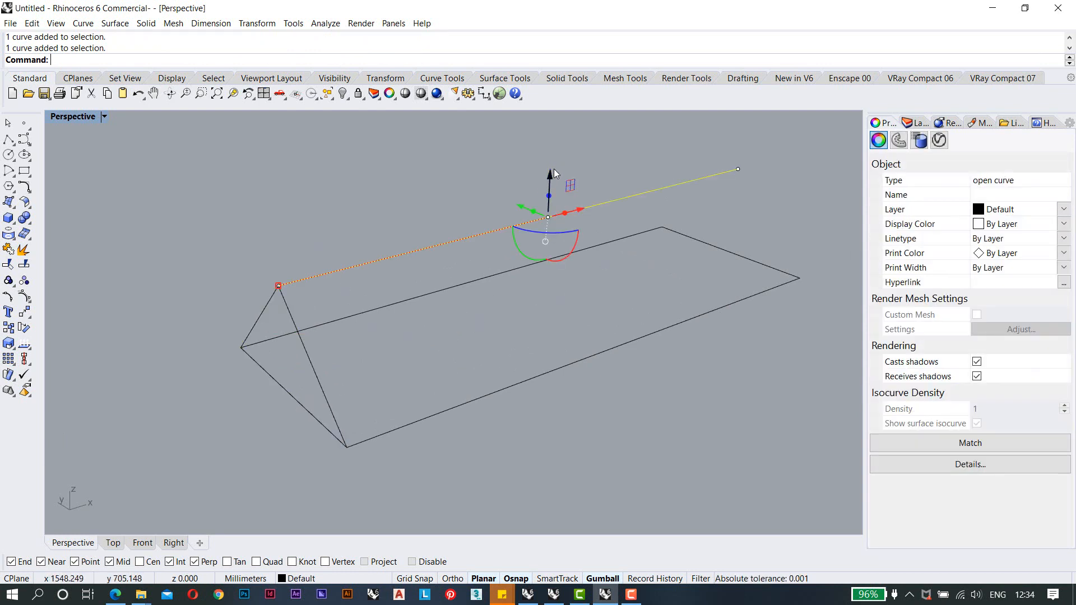
right_click_drag(488, 194, 481, 198, "shift")
left_click(391, 210)
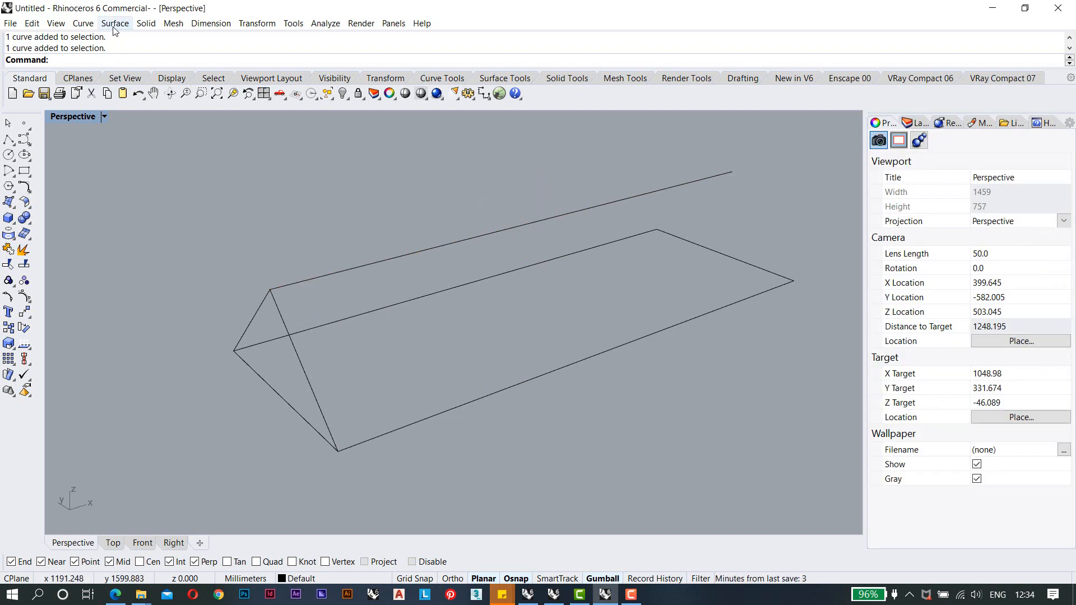
left_click(115, 24)
left_click(138, 66)
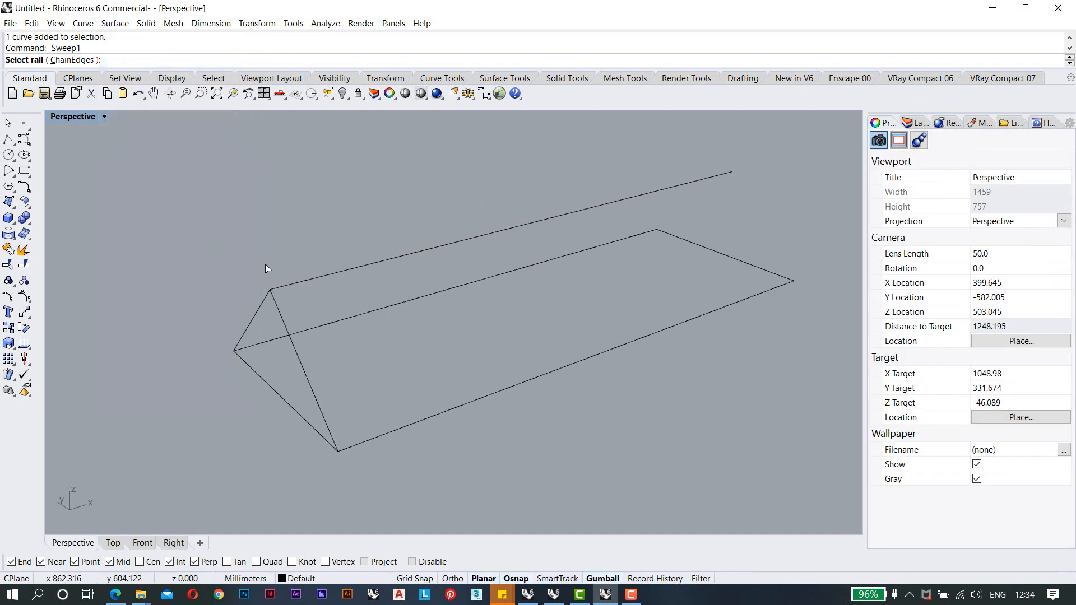
left_click(288, 287)
left_click(278, 305)
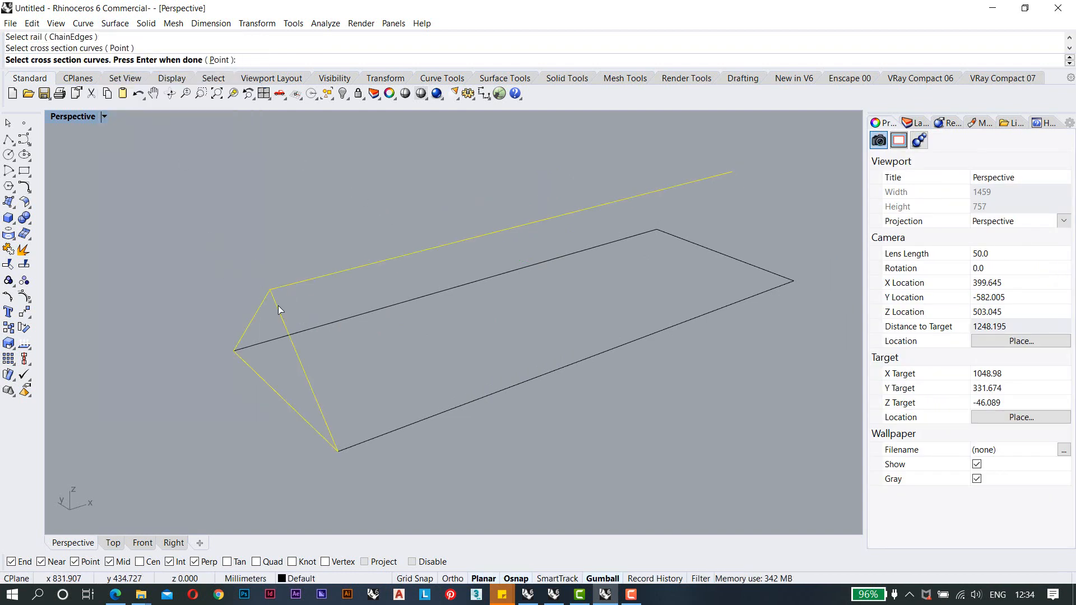
key("Return")
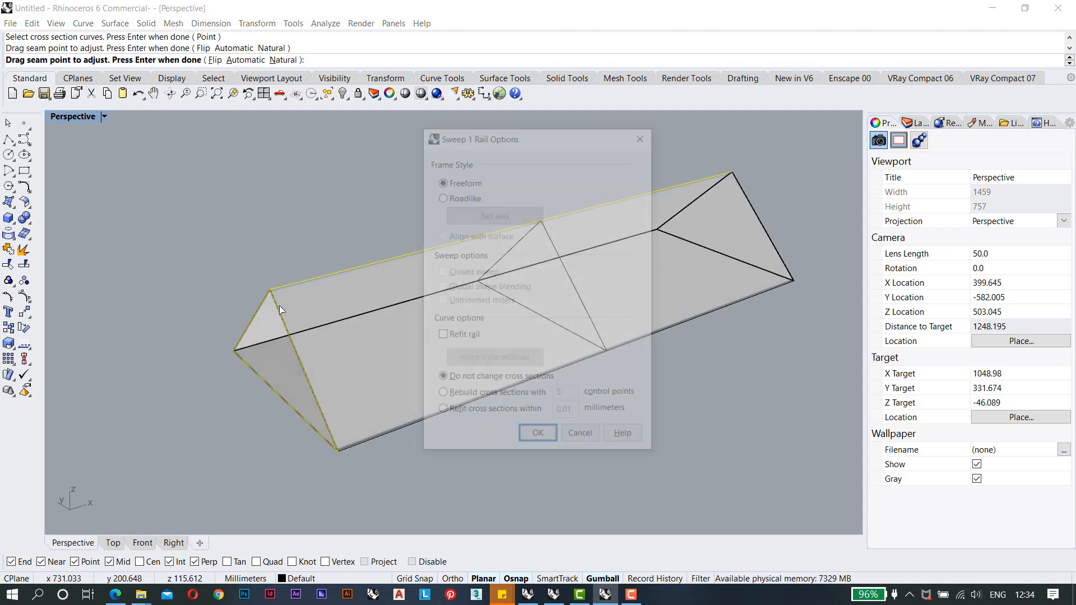
left_click(538, 433)
Move the straight triangular sweep along the Y direction, away from its source curves.
scroll(411, 333, "down", 4)
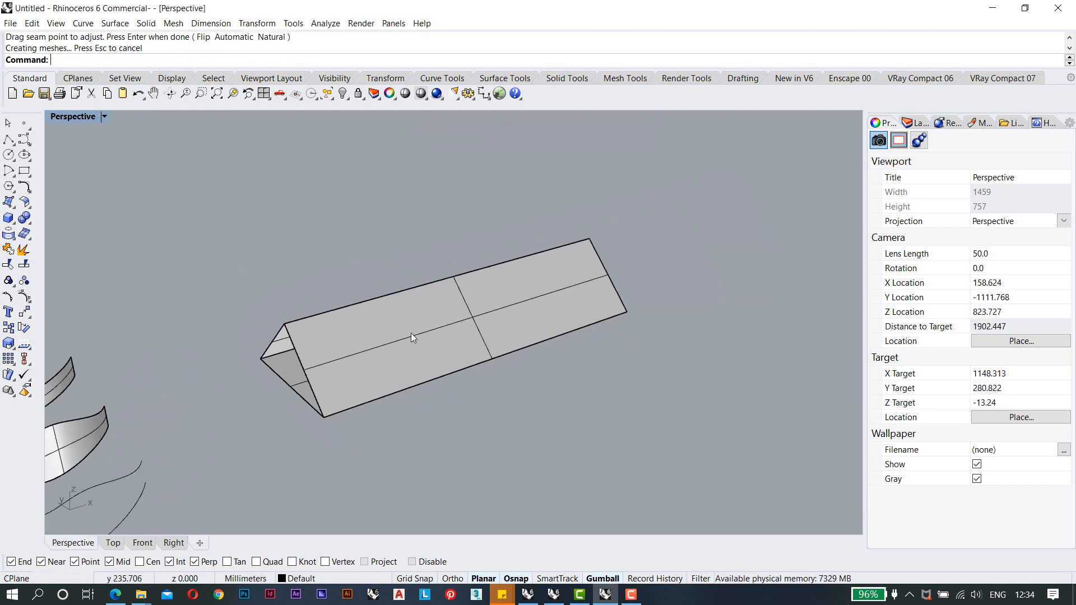
left_click(453, 308)
scroll(452, 308, "down", 3)
left_click_drag(429, 298, 241, 184)
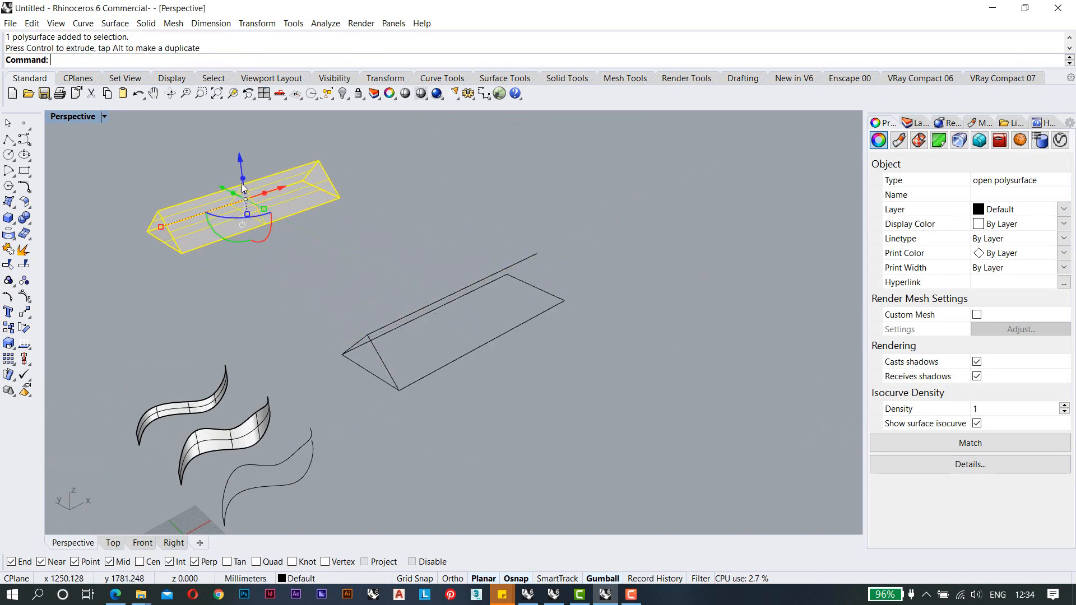
mouse_move(430, 295)
right_mouse_down()
mouse_move(432, 281)
mouse_move(446, 299)
right_mouse_up()
left_click(433, 281)
scroll(434, 285, "up", 2)
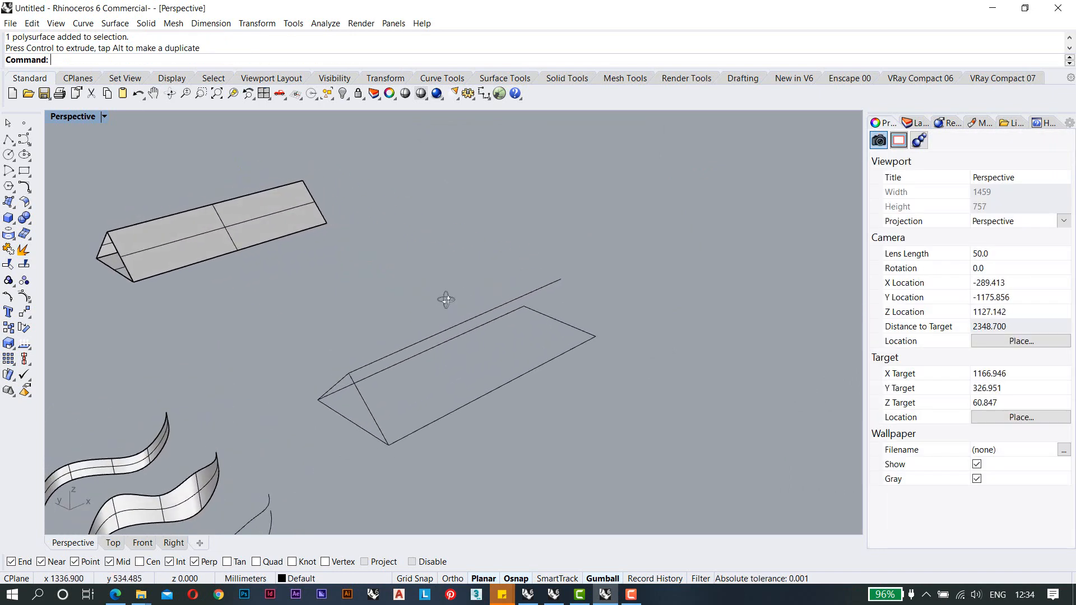
Draw a three-segment zigzag polyline from the triangle's apex along the ridge line and on beyond the rectangle.
left_click(9, 141)
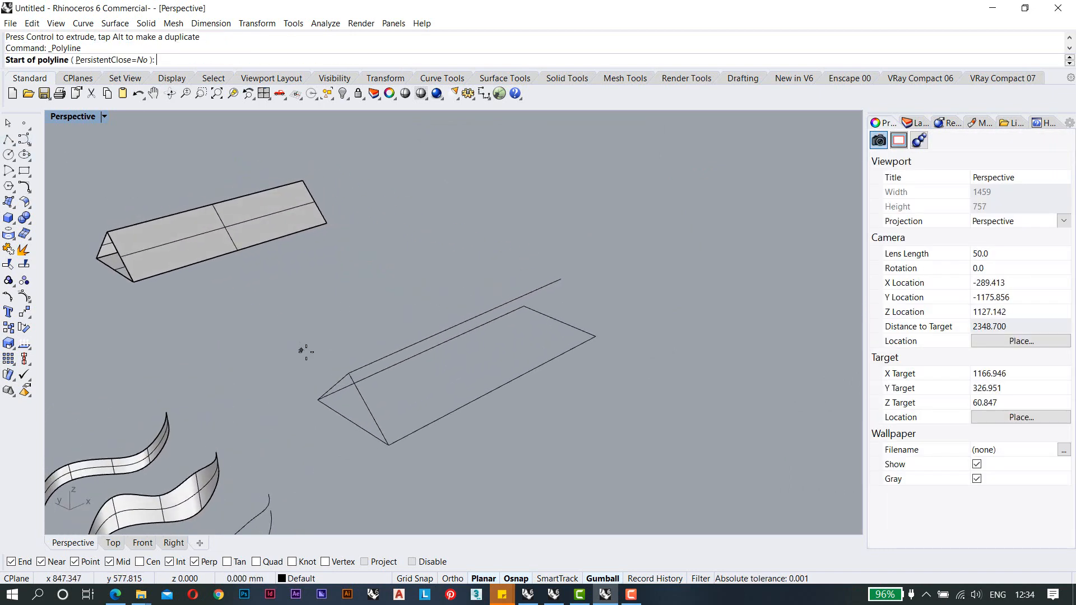
left_click(346, 372)
left_click(561, 278)
scroll(564, 283, "down", 5)
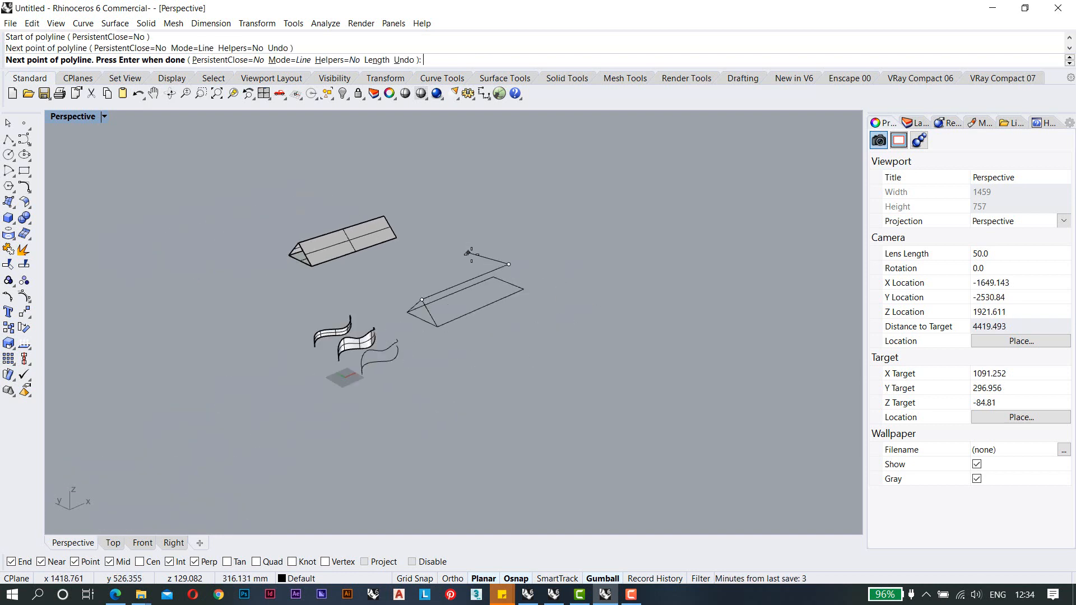
left_click(617, 322)
left_click(796, 208)
key("Return")
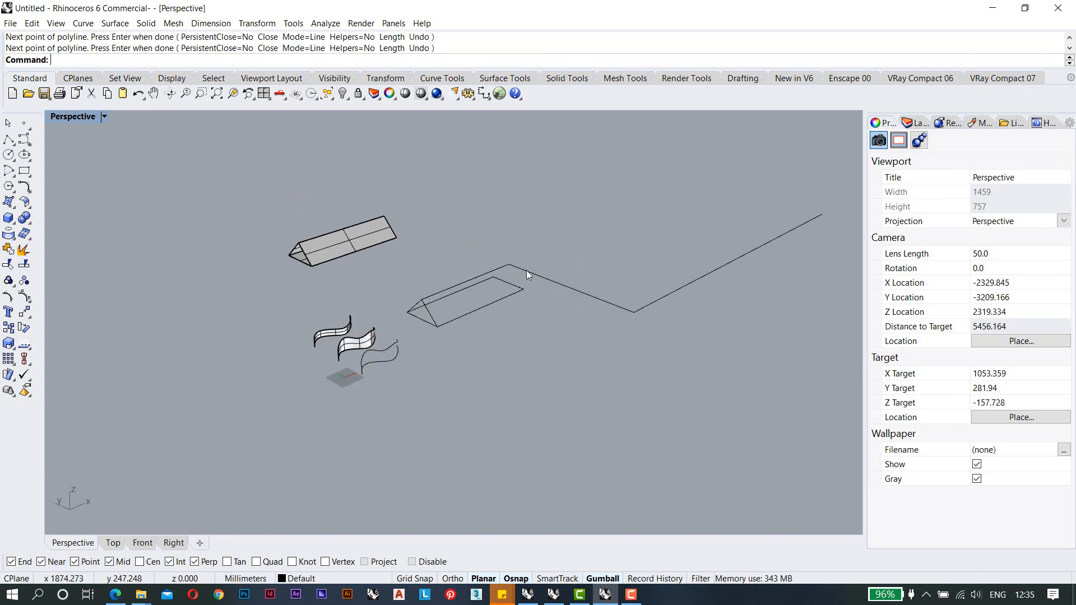
Create a one-rail sweep of the triangle along the zigzag polyline with the default options.
scroll(476, 267, "up", 3)
scroll(429, 251, "up", 2)
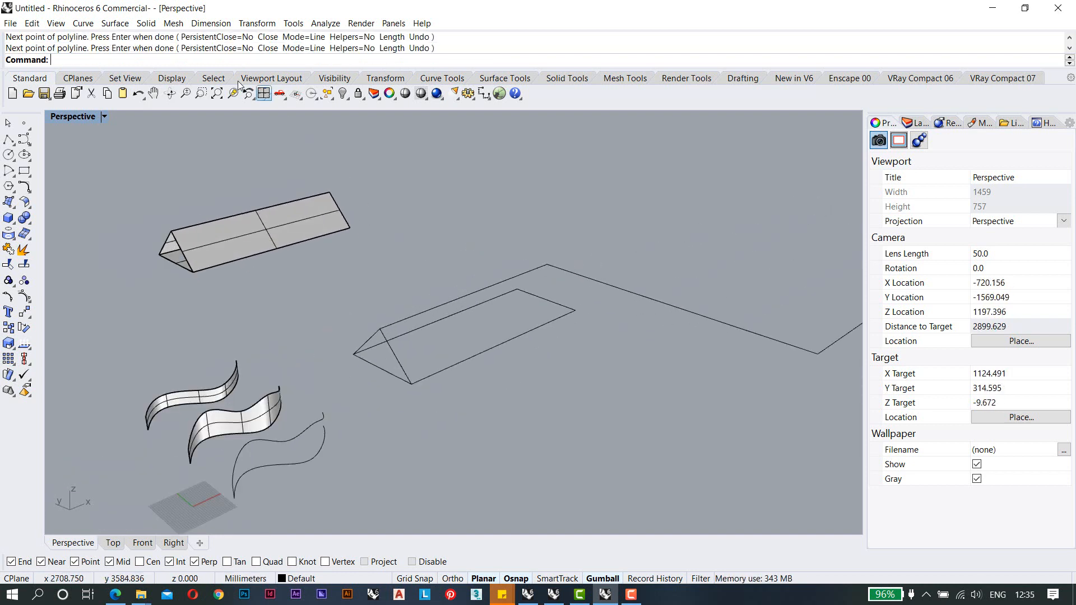
left_click(114, 24)
left_click(140, 65)
left_click(401, 324)
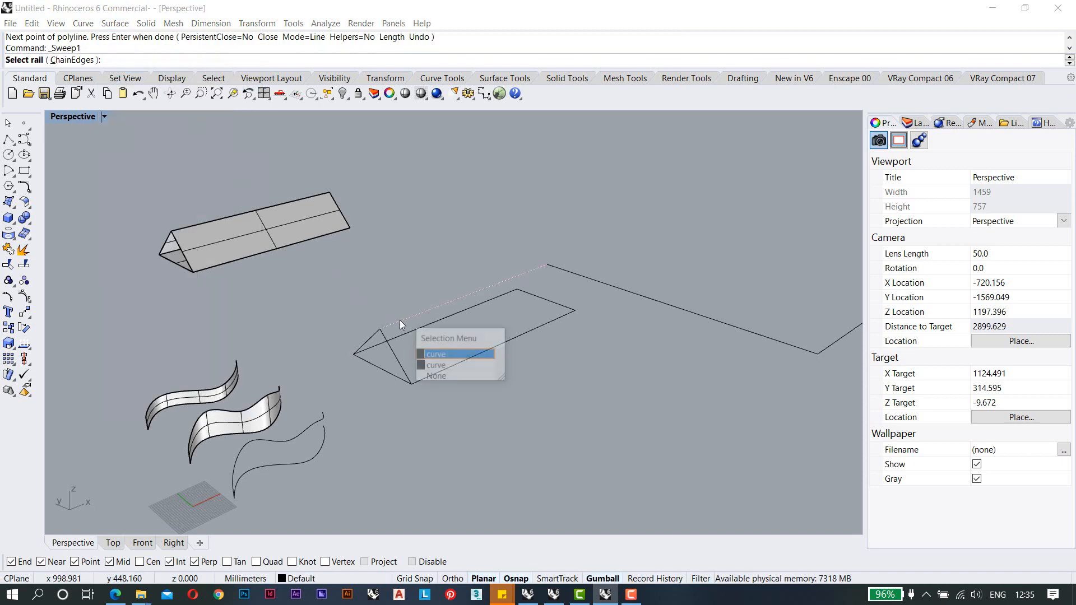
left_click(443, 355)
left_click(405, 364)
key("Return")
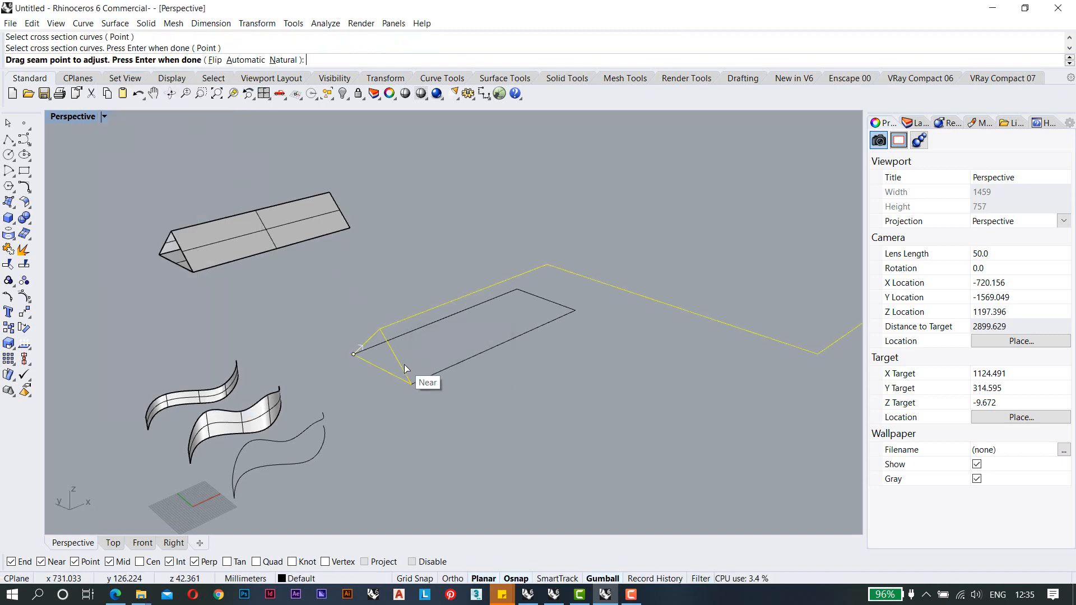
key("Return")
left_click(540, 440)
Move the zigzag triangular sweep away from its source curves and place a pasted copy of the rectangle on their opposite side.
scroll(552, 360, "down", 5)
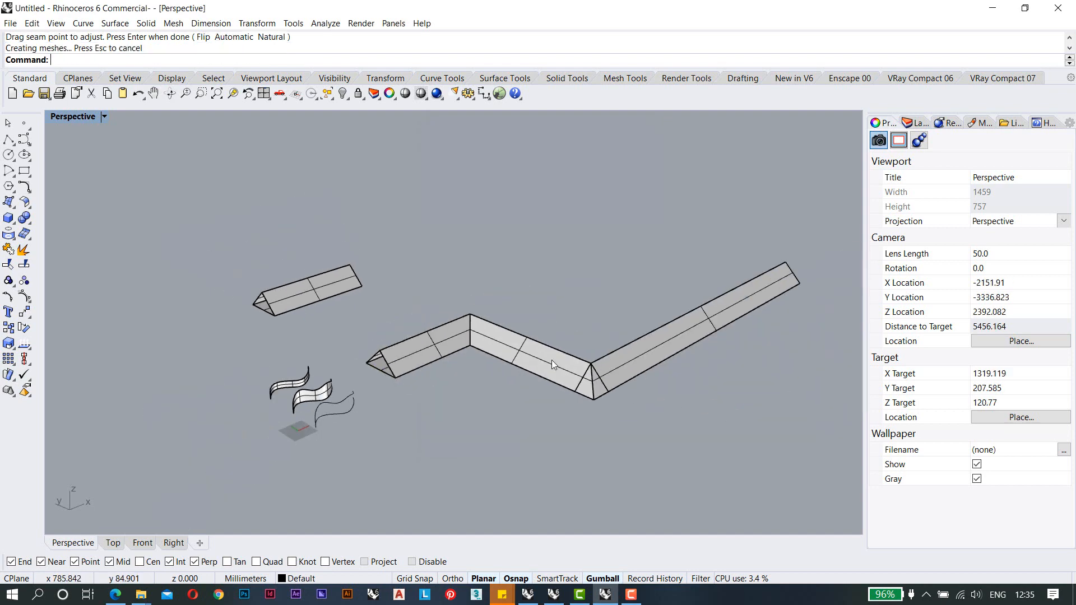
scroll(552, 364, "up", 2)
scroll(502, 362, "down", 4)
scroll(488, 367, "up", 2)
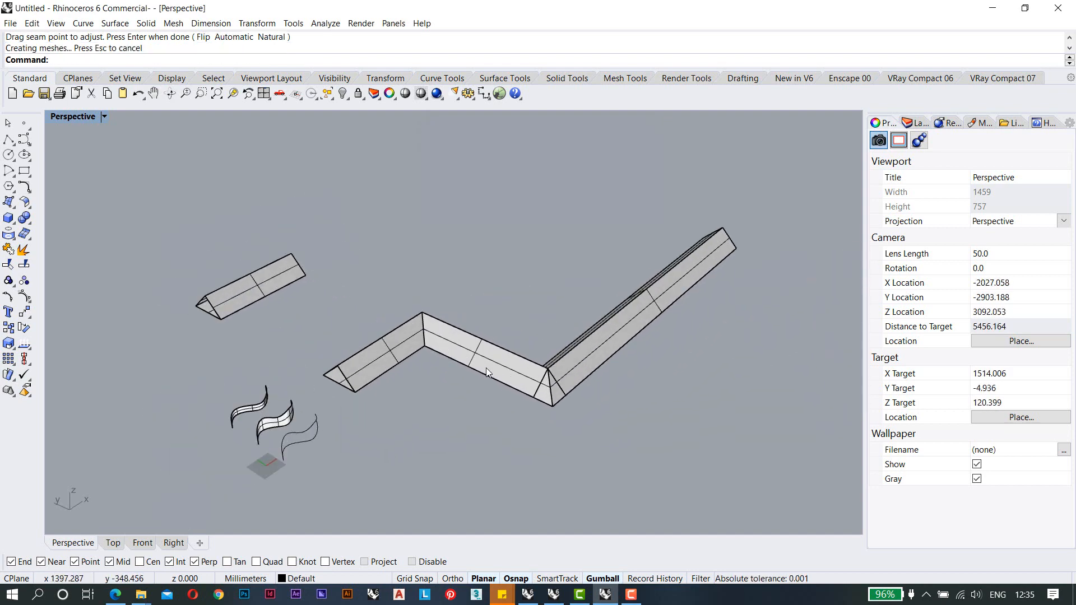
left_click(486, 368)
scroll(509, 364, "down", 2)
right_click_drag(461, 371, 458, 334, "shift")
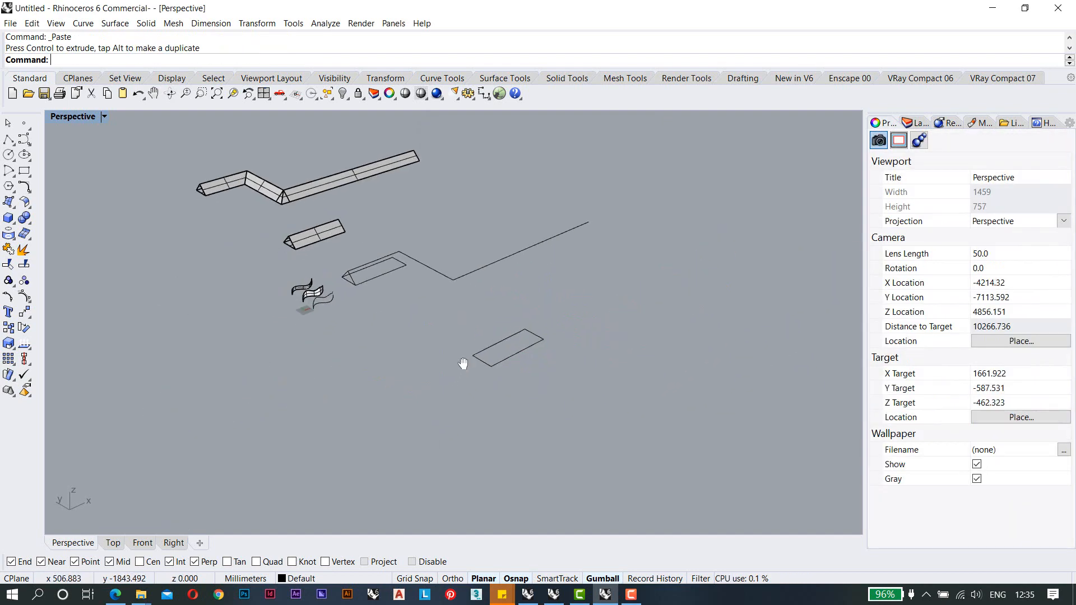
Draw a larger rectangle starting at a far-end corner of the pasted rectangle, extending perpendicular to it to form an L-shaped plan.
scroll(534, 318, "up", 6)
right_click_drag(548, 305, 481, 302)
left_click(26, 176)
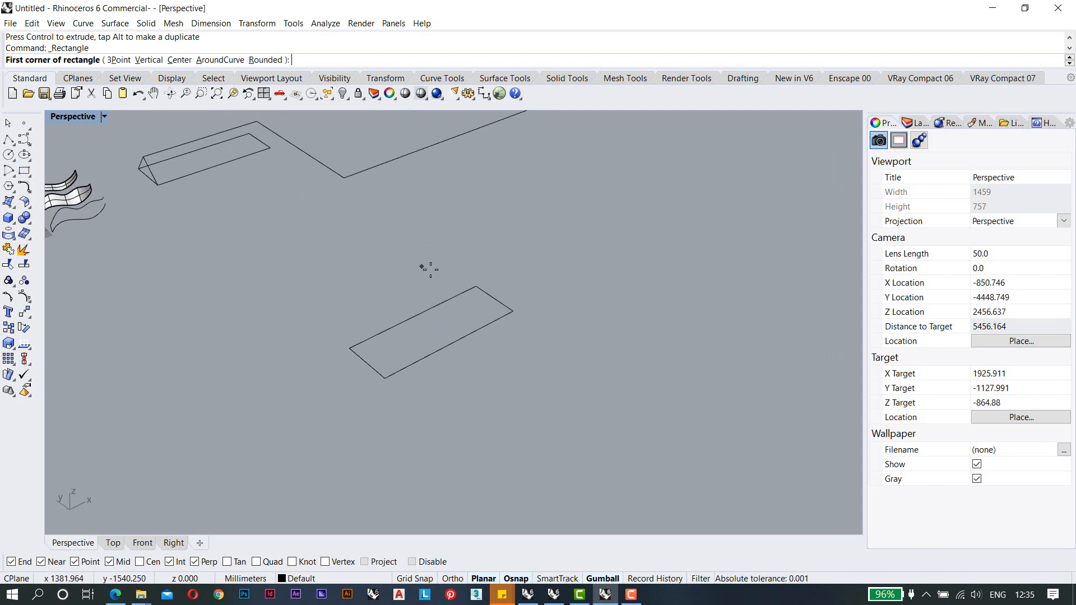
left_click(476, 287)
scroll(583, 283, "down", 1)
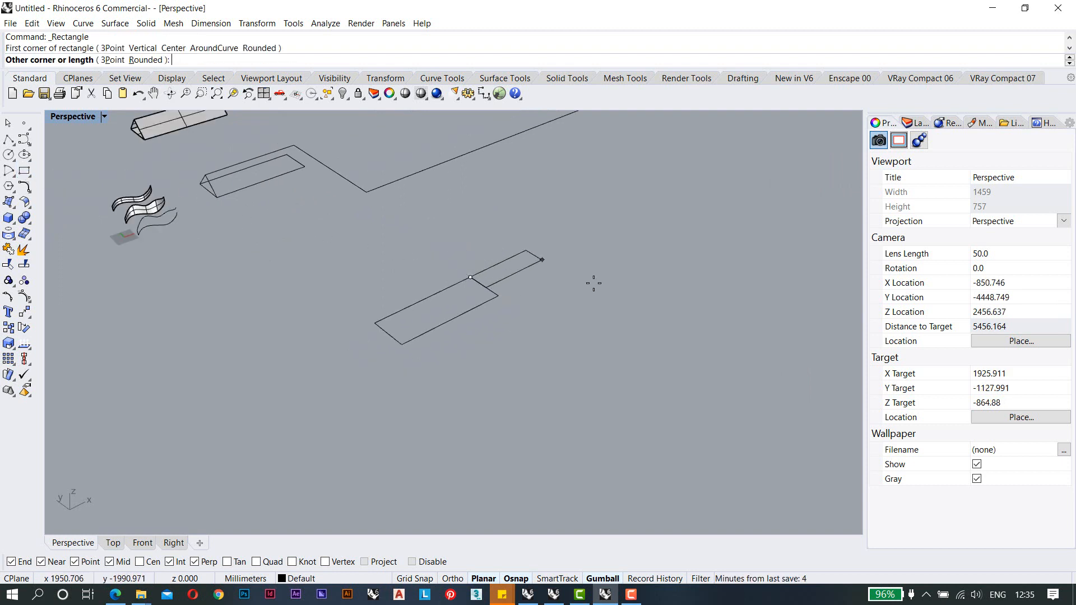
left_click(696, 334)
scroll(510, 321, "up", 3)
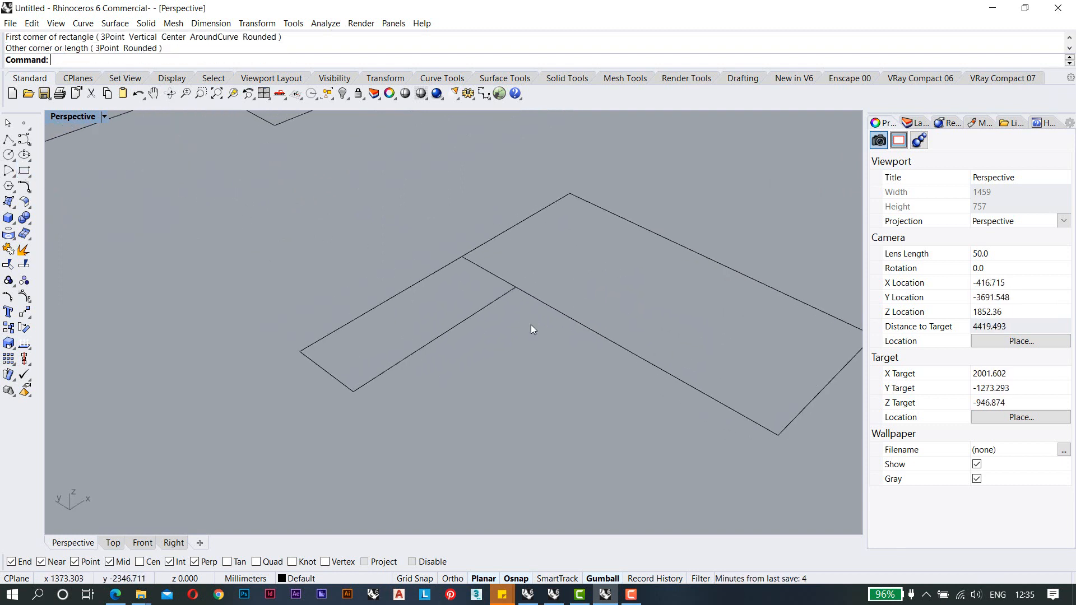
left_click_drag(382, 191, 379, 187)
left_click(379, 187)
Trace the combined outer outline of the two rectangles with a closed L-shaped polyline.
left_click(8, 140)
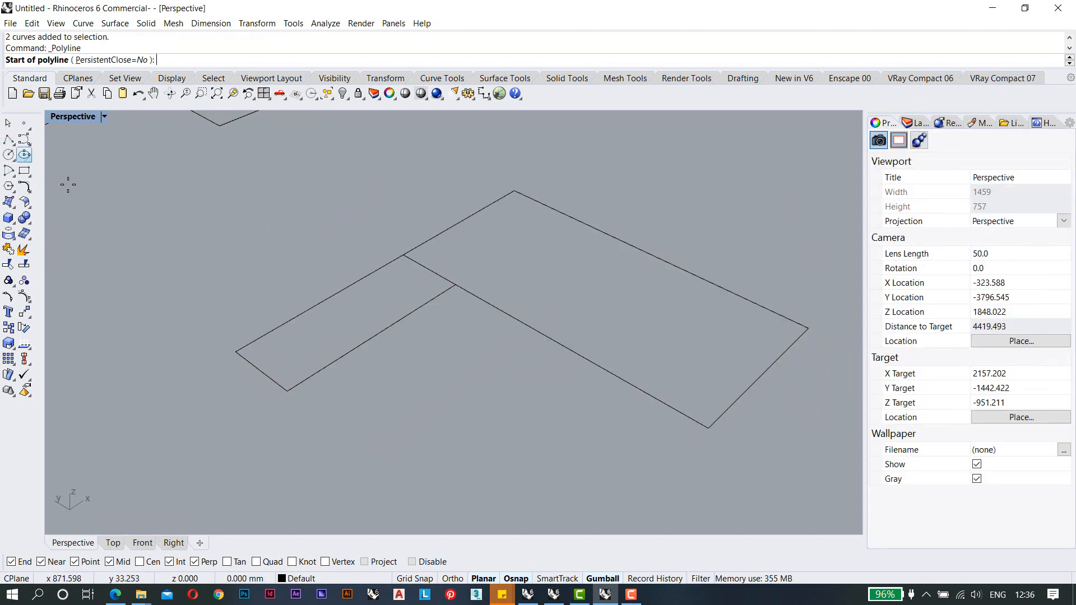
left_click(236, 352)
left_click(288, 390)
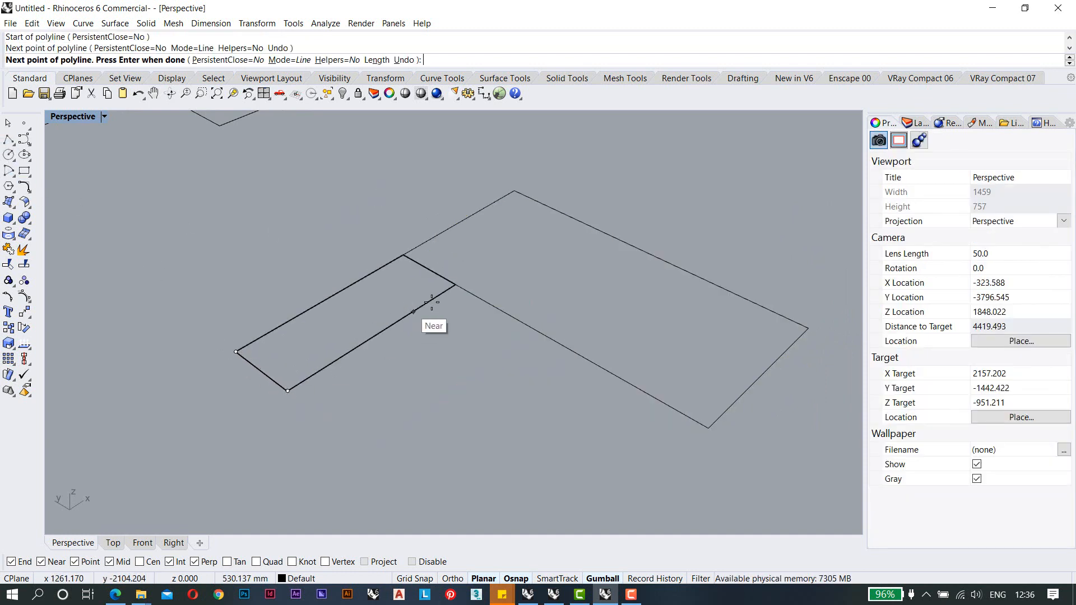
left_click(456, 286)
left_click(708, 428)
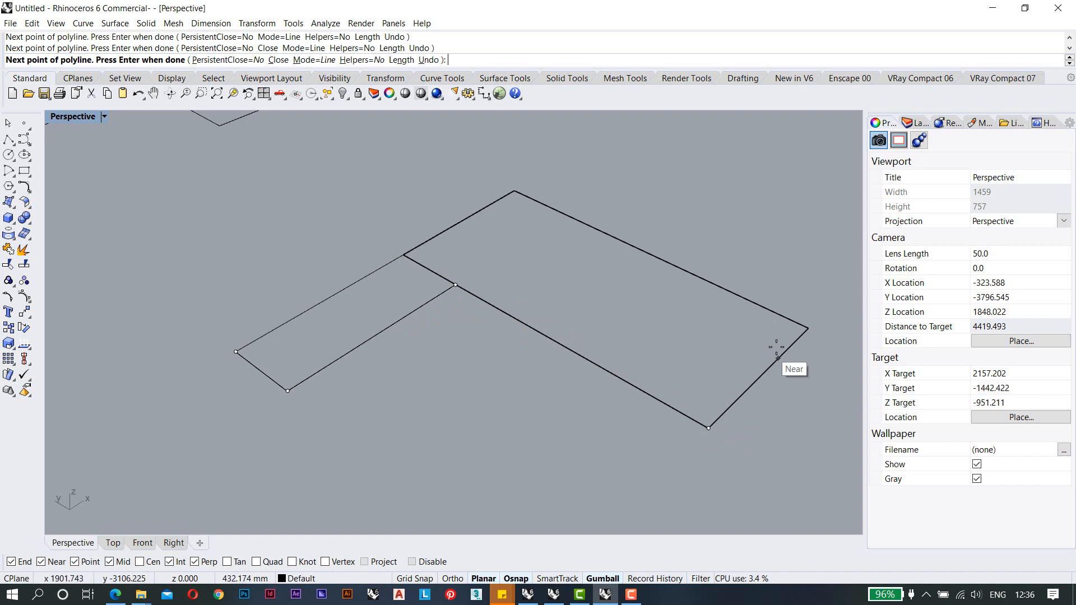
left_click(809, 329)
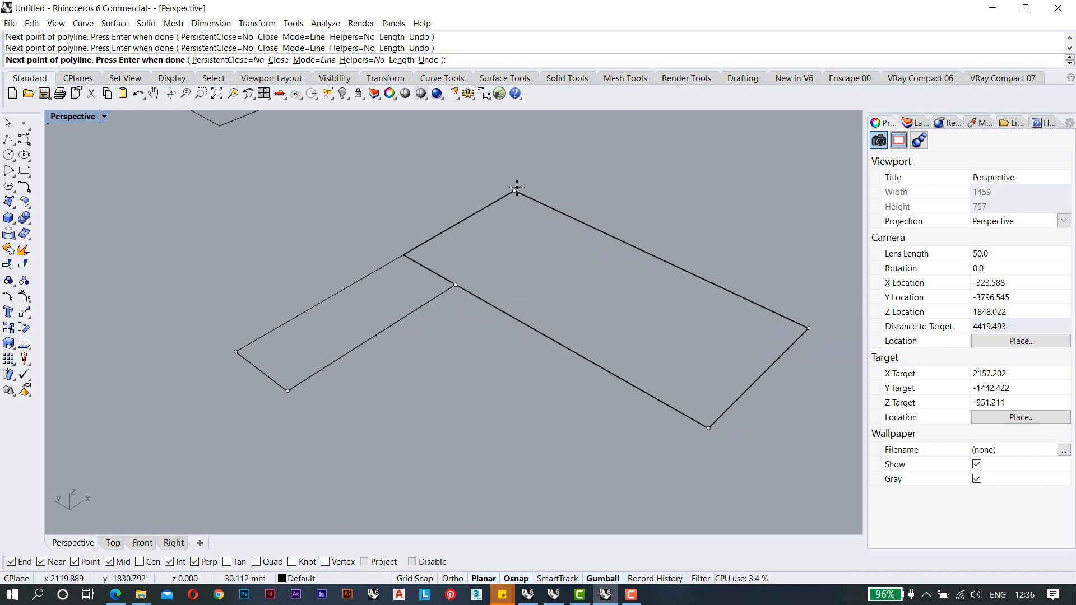
key("Return")
Move the closed L-shaped outline away from the two source rectangles.
left_click(531, 197)
left_click(566, 241)
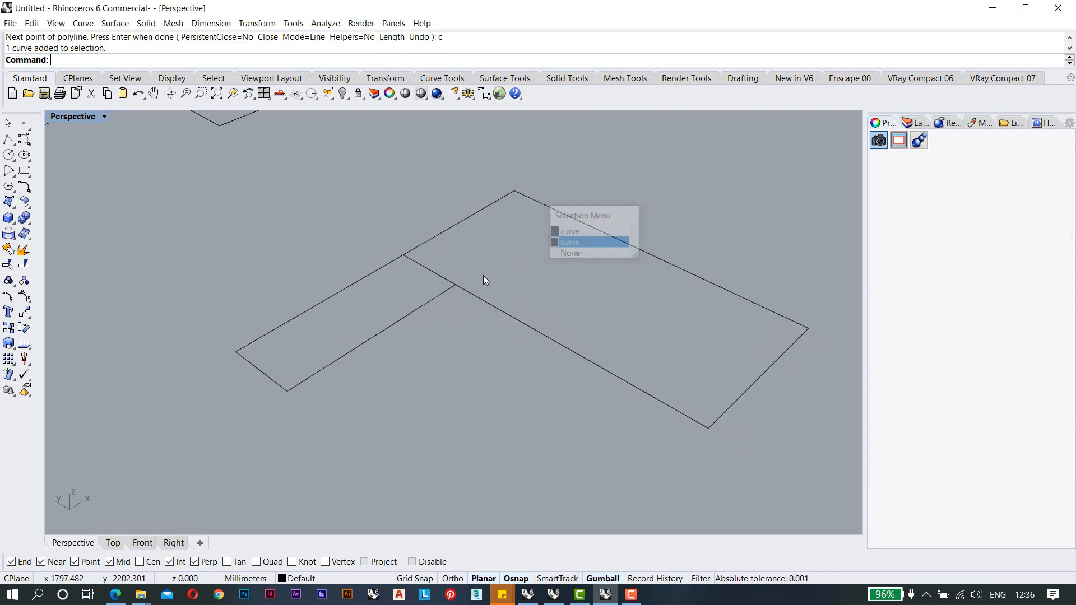
scroll(458, 284, "down", 8)
right_click_drag(458, 284, 399, 319, "shift")
left_click_drag(449, 329, 622, 240)
left_click(402, 307)
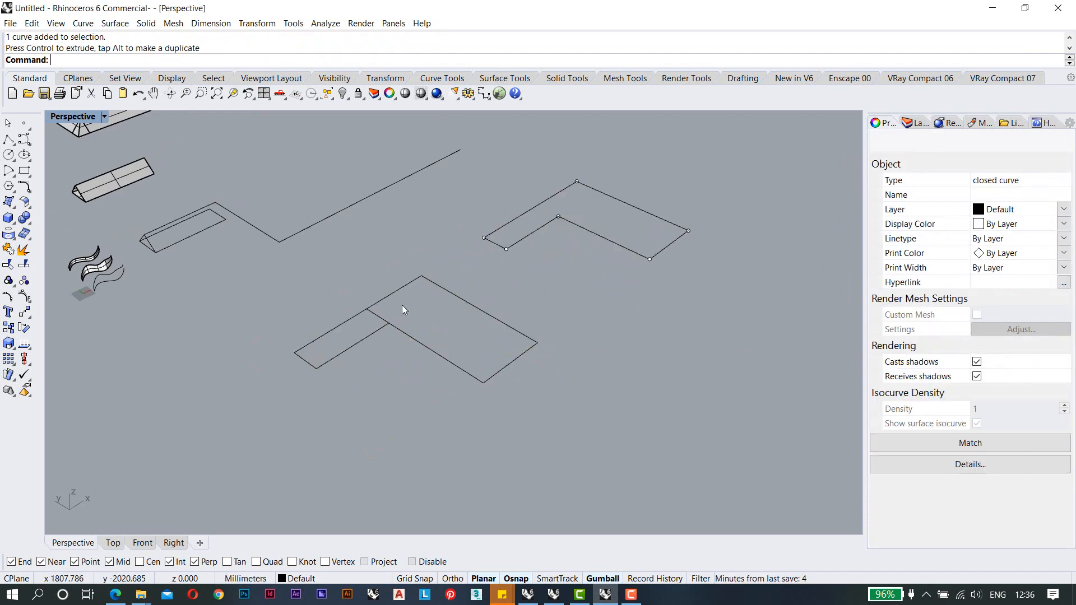
Draw centre lines from the end midpoints of the narrow and wide rectangles across to the wide rectangle's opposite edges.
scroll(401, 308, "up", 6)
right_click_drag(400, 313, 451, 292, "shift")
left_click(6, 140)
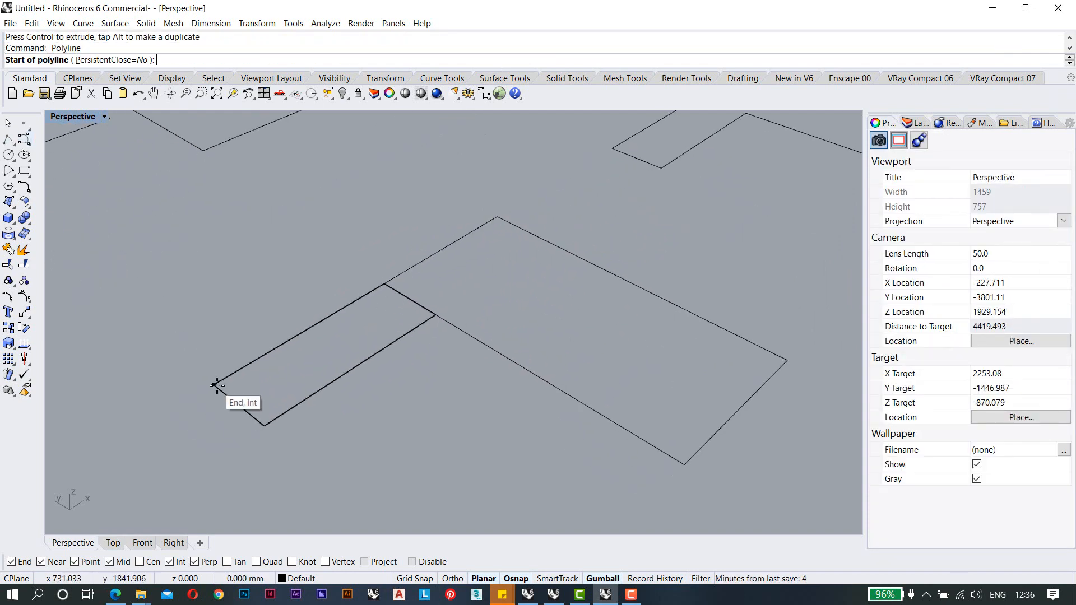
left_click(239, 404)
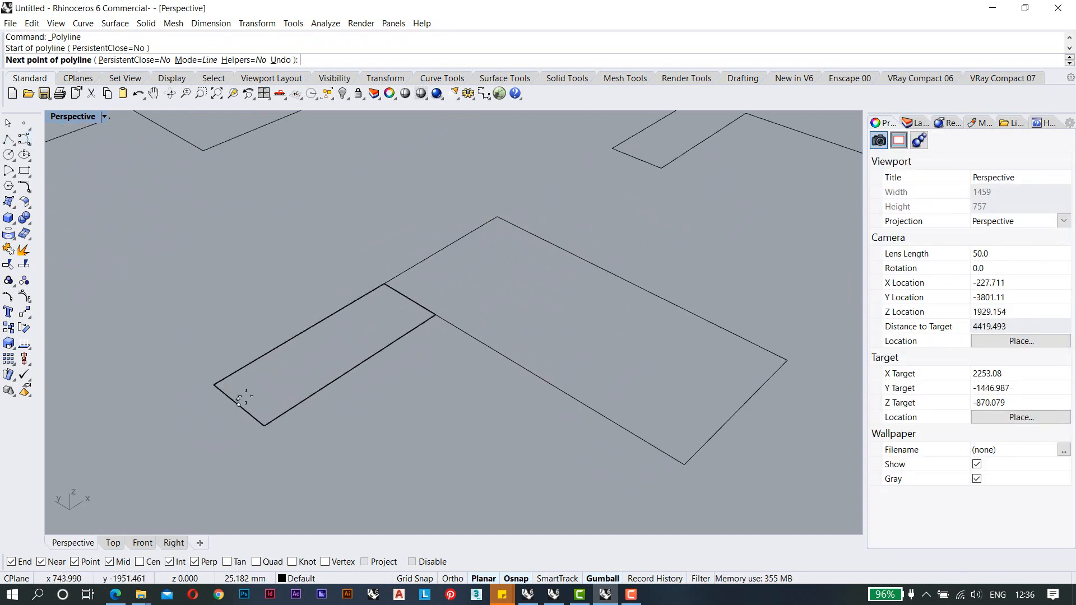
left_click(531, 234)
right_click(706, 365)
right_click(707, 365)
left_click(739, 410)
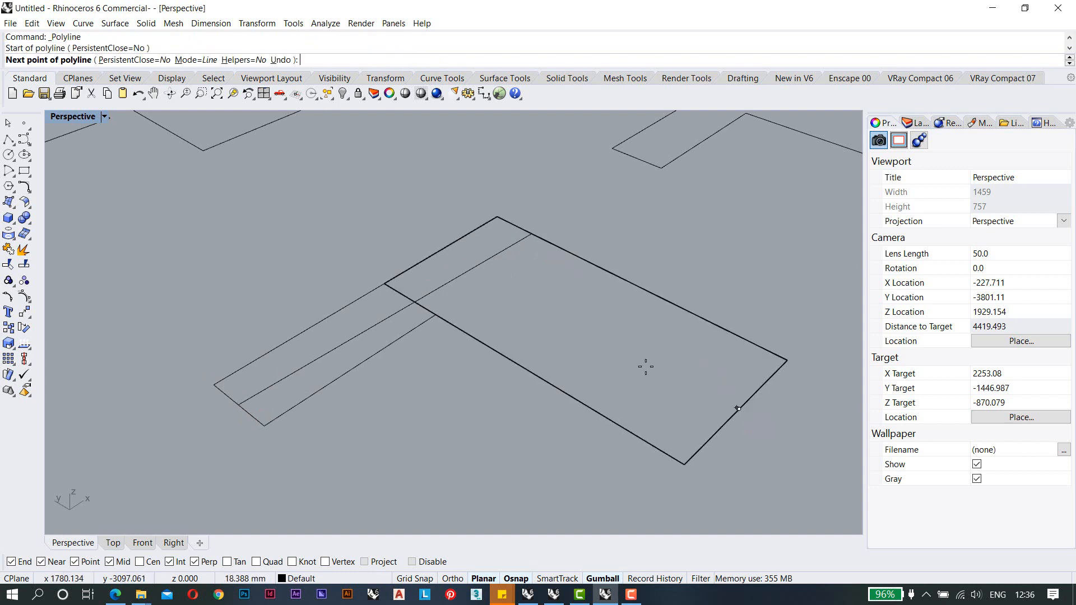
left_click(444, 247)
right_click(364, 308)
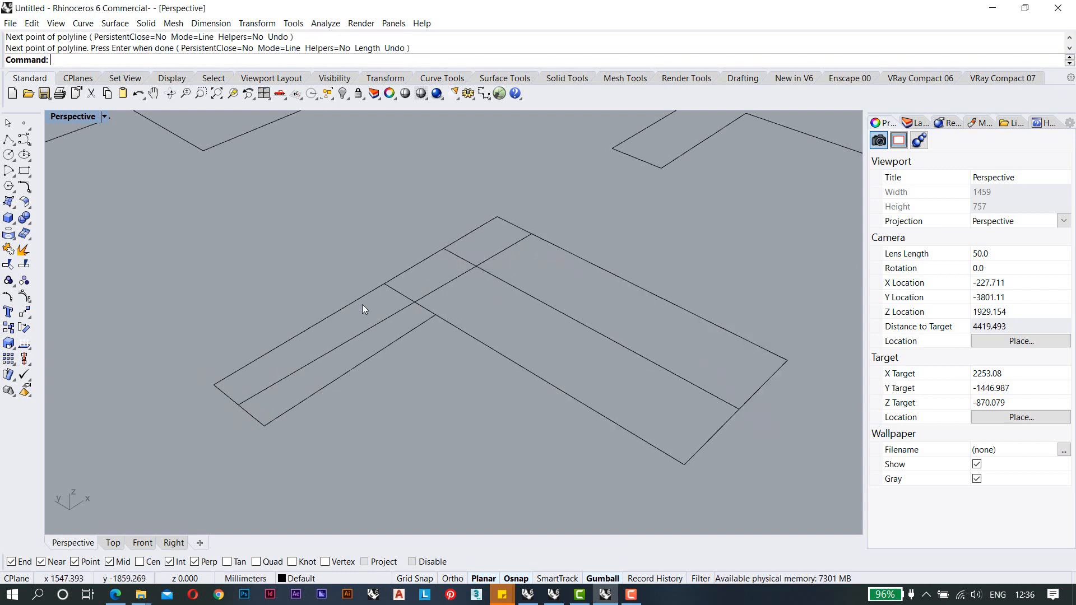
Draw an L-shaped polyline along both centre lines, turning at their intersection and ending at the wide rectangle's end midpoint.
left_click(10, 139)
left_click(239, 404)
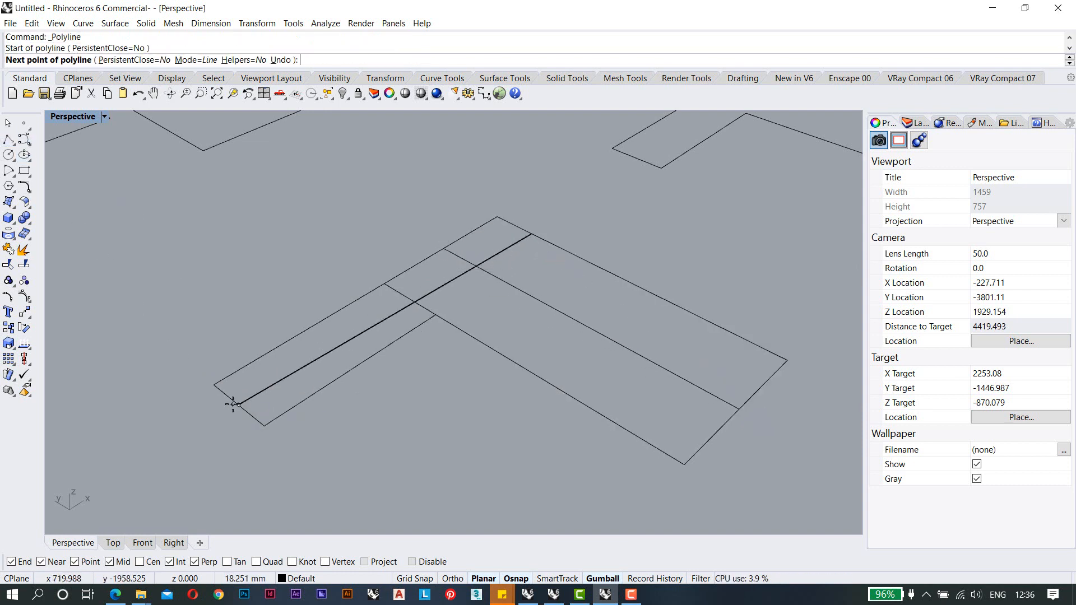
left_click(477, 265)
left_click(739, 409)
right_click(721, 404)
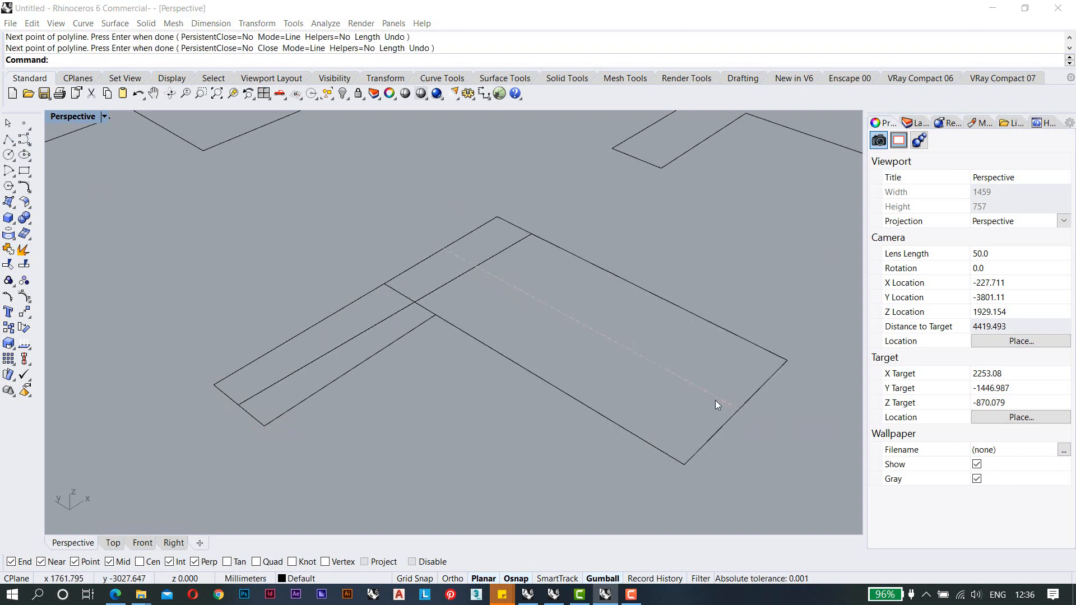
Raise the L-shaped centre polyline vertically above the plan to form the ridge line.
left_click(716, 400)
left_click(752, 447)
scroll(448, 320, "down", 2)
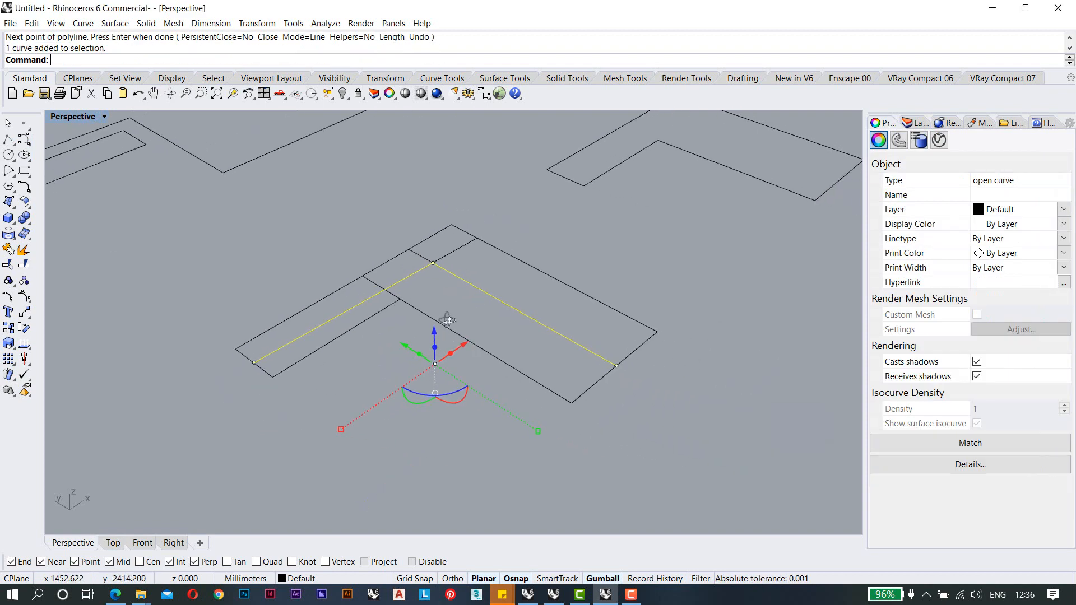
scroll(448, 319, "up", 2)
left_click_drag(452, 317, 449, 249)
right_click_drag(363, 281, 411, 290, "shift")
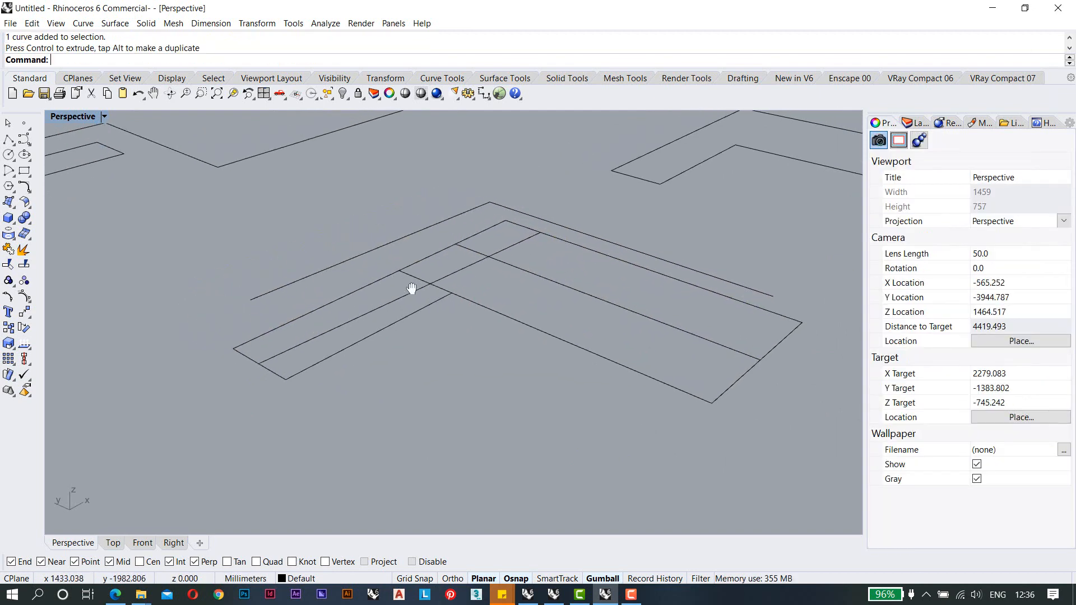
Draw a closed triangle joining the narrow rectangle's two end corners to the start of the raised ridge polyline.
scroll(296, 266, "up", 2)
right_click_drag(266, 249, 277, 251)
left_click(9, 138)
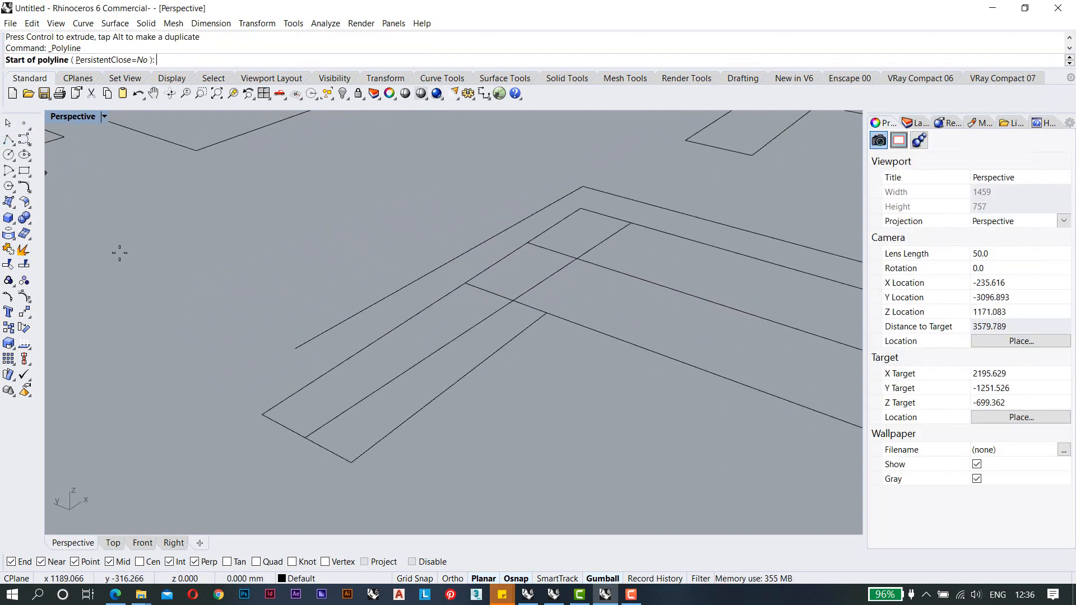
left_click(253, 413)
left_click(295, 349)
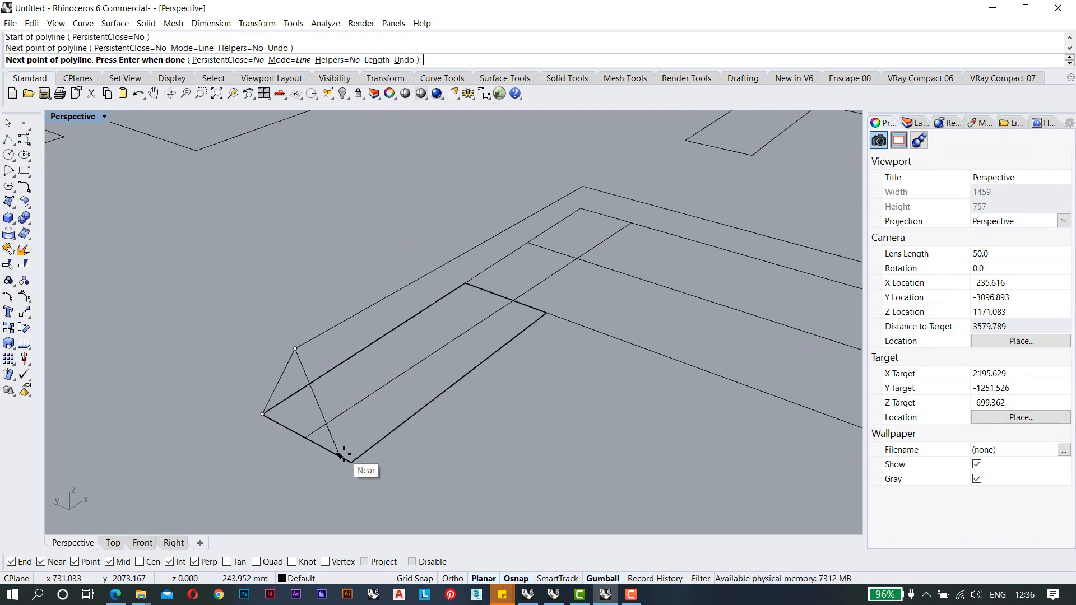
left_click(350, 459)
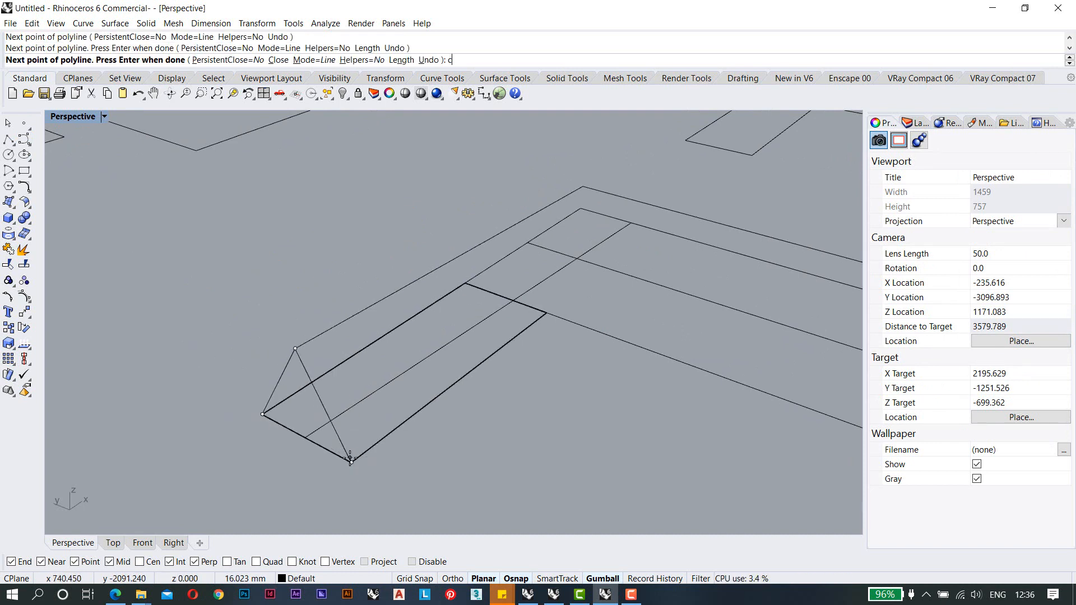
type("c")
key("Return")
left_click(341, 443)
scroll(341, 443, "down", 4)
right_click_drag(365, 396, 330, 375, "shift")
left_click(311, 282)
Draw a polyline from the triangle's base corner along the inner edges of the L-shaped plan to the wide rectangle's end corner.
scroll(312, 282, "up", 2)
right_click_drag(311, 282, 290, 285)
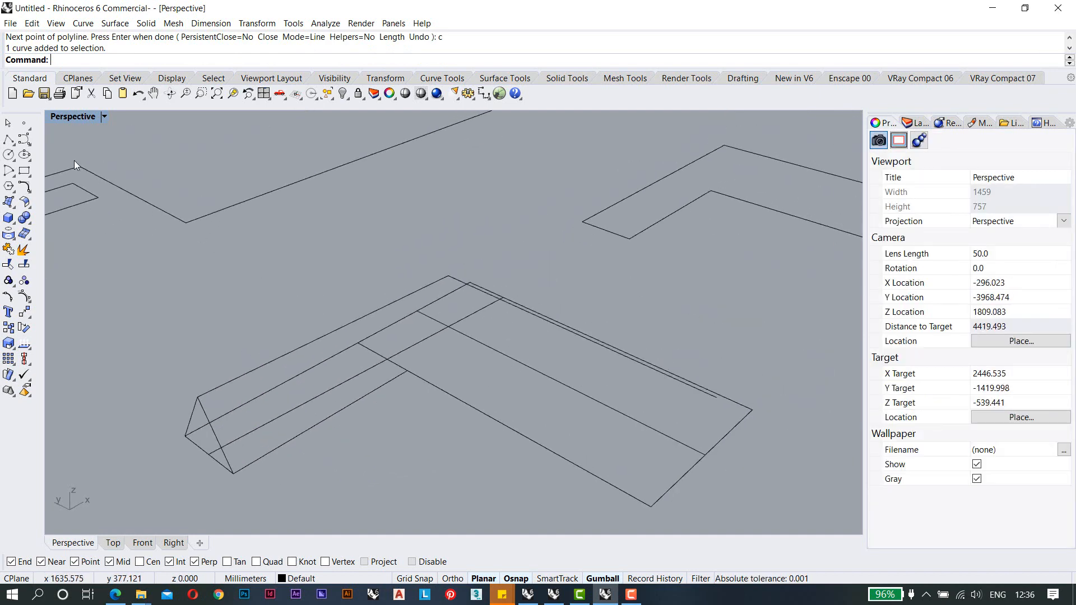
left_click(8, 140)
left_click(234, 474)
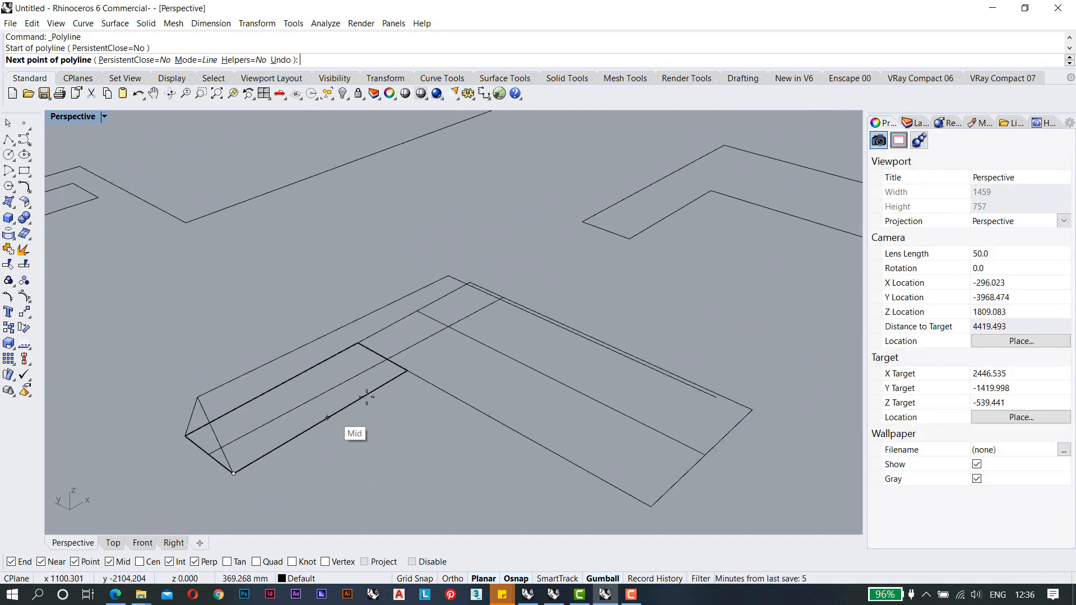
left_click(406, 372)
left_click(651, 507)
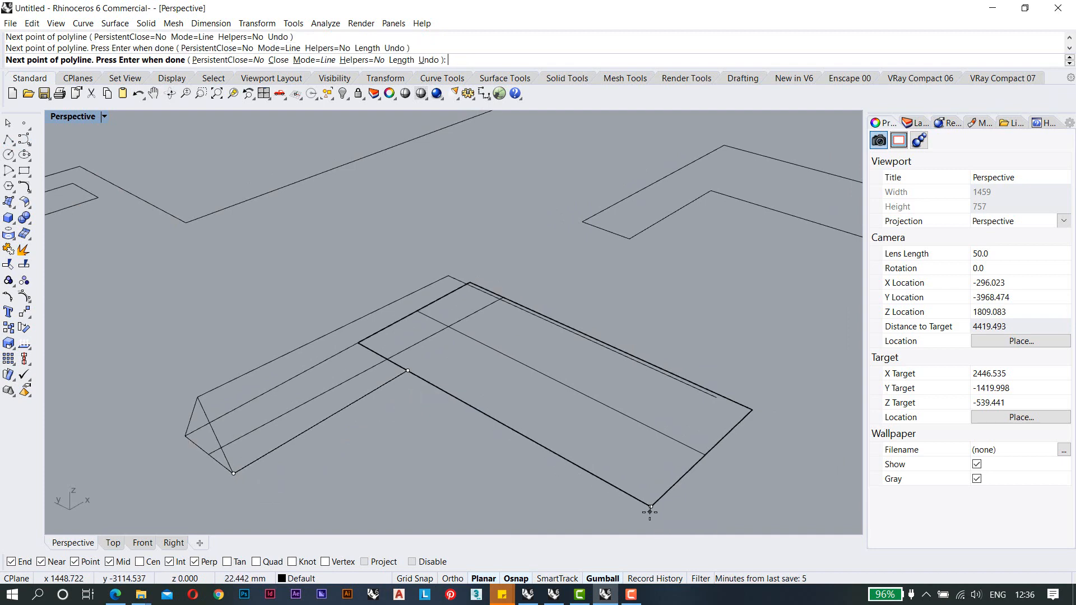
right_click(625, 444)
Try a one-rail sweep of the triangle along the raised L-shaped ridge polyline with the Freeform frame style.
scroll(509, 337, "down", 4)
mouse_move(509, 337)
right_mouse_down()
mouse_move(486, 322)
mouse_move(503, 320)
right_mouse_up()
scroll(479, 312, "up", 2)
left_click(114, 23)
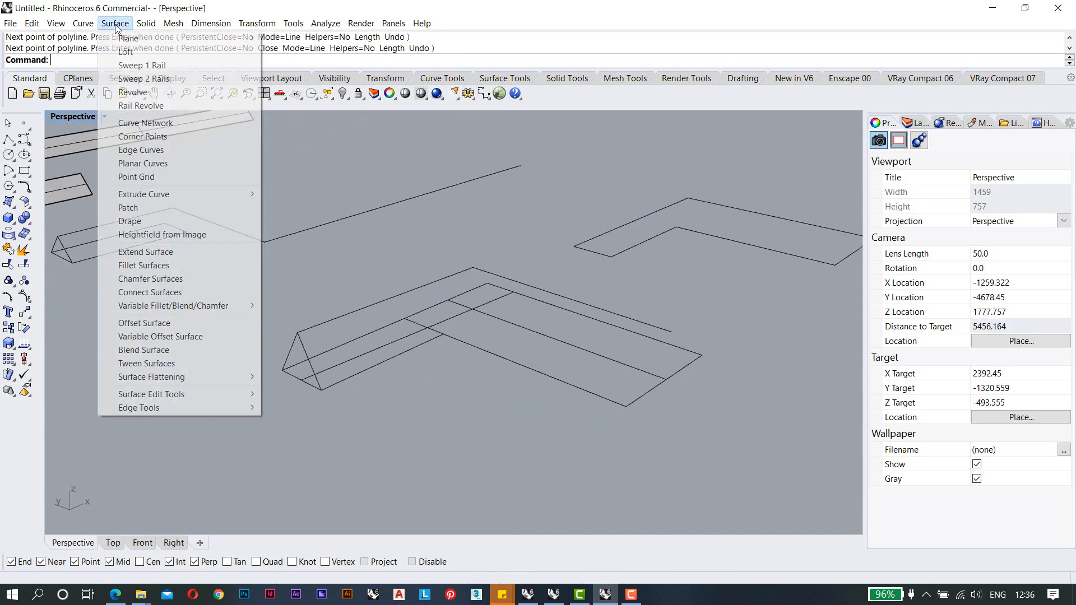
left_click(146, 65)
left_click(311, 330)
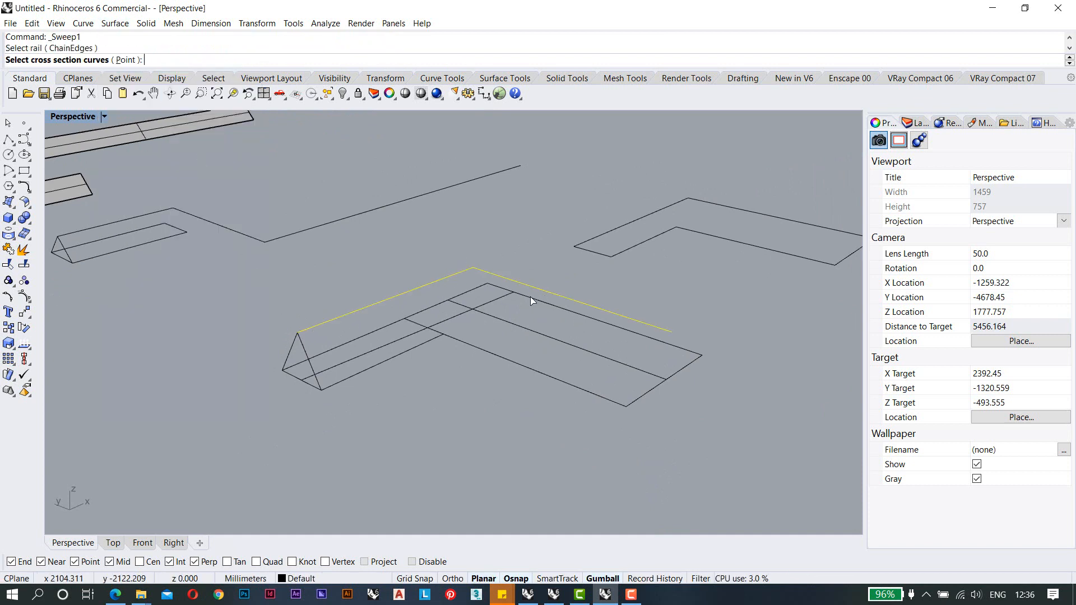
left_click(306, 345)
right_click(306, 344)
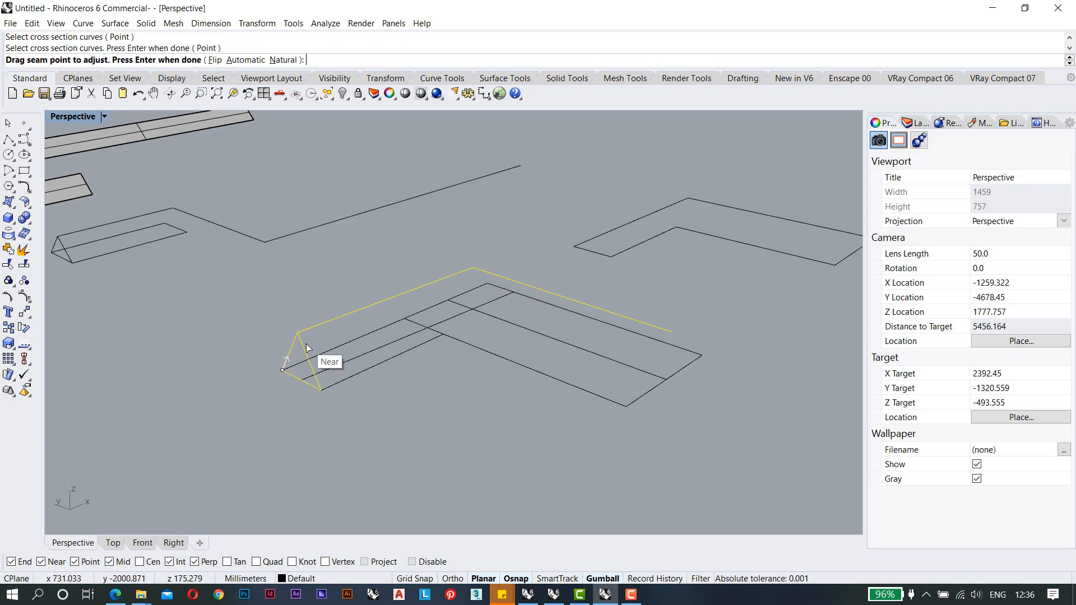
right_click(307, 348)
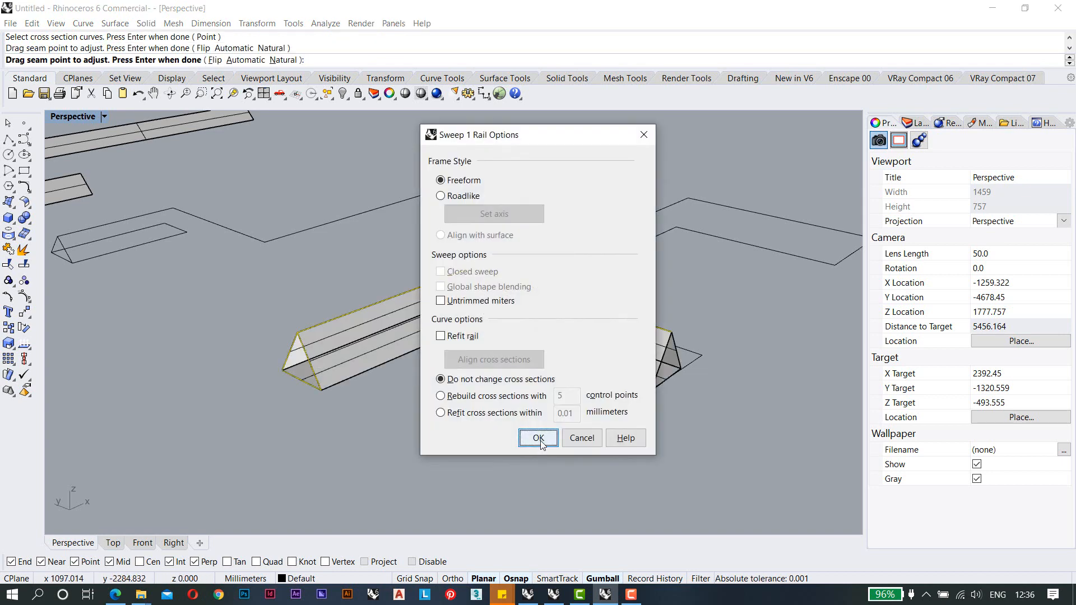
Examine how the sweep preview fits the plan at both wing ends, and cancel the sweep.
left_click_drag(540, 142, 831, 176)
right_click_drag(540, 308, 500, 429)
scroll(415, 337, "up", 2)
scroll(500, 430, "up", 3)
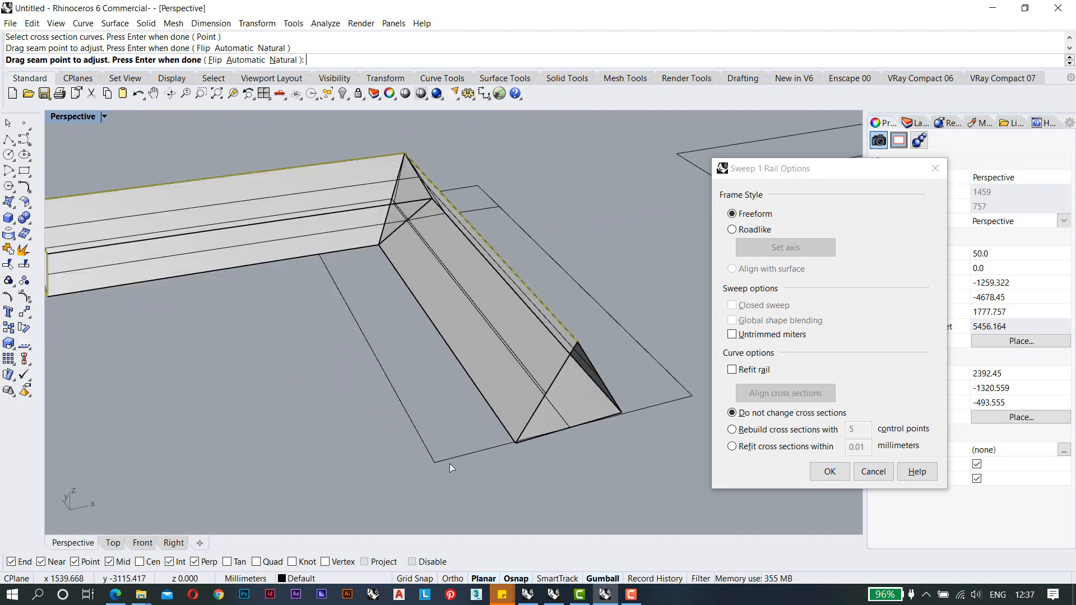
scroll(592, 415, "down", 5)
right_click_drag(358, 366, 403, 376)
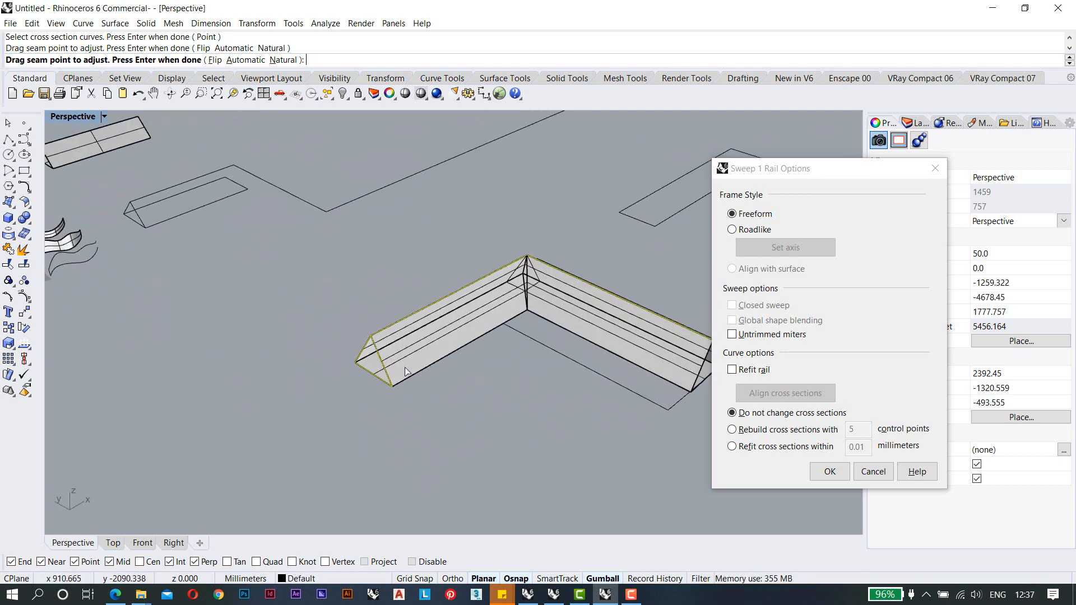
scroll(387, 378, "up", 7)
scroll(402, 405, "down", 5)
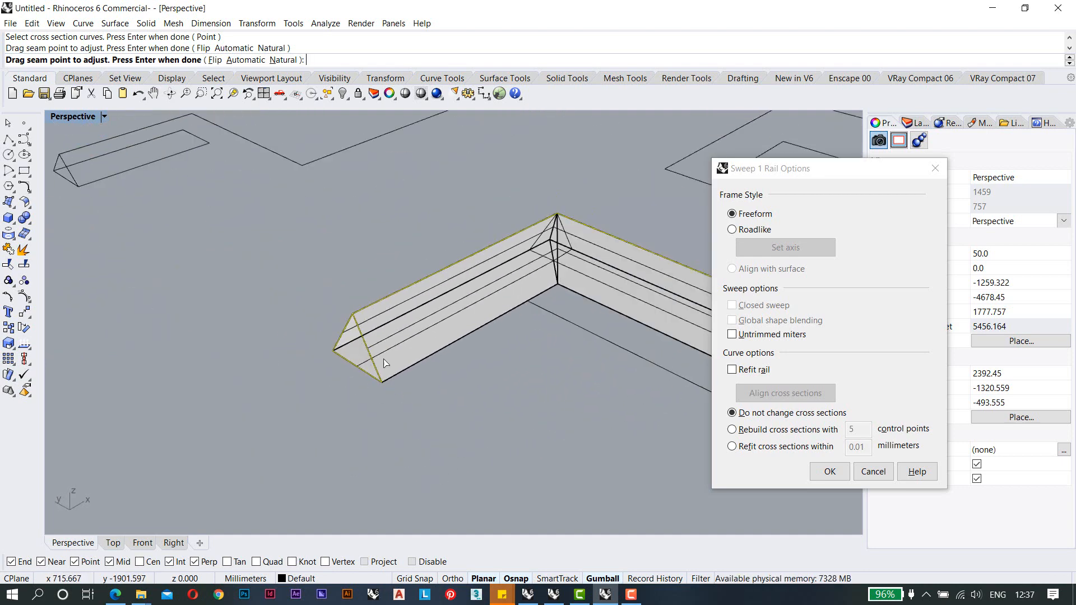
key("Escape")
Draw a polyline from the triangle's base corner through the L-shaped plan's inner corner to the wide rectangle's near end corner.
left_click(442, 301)
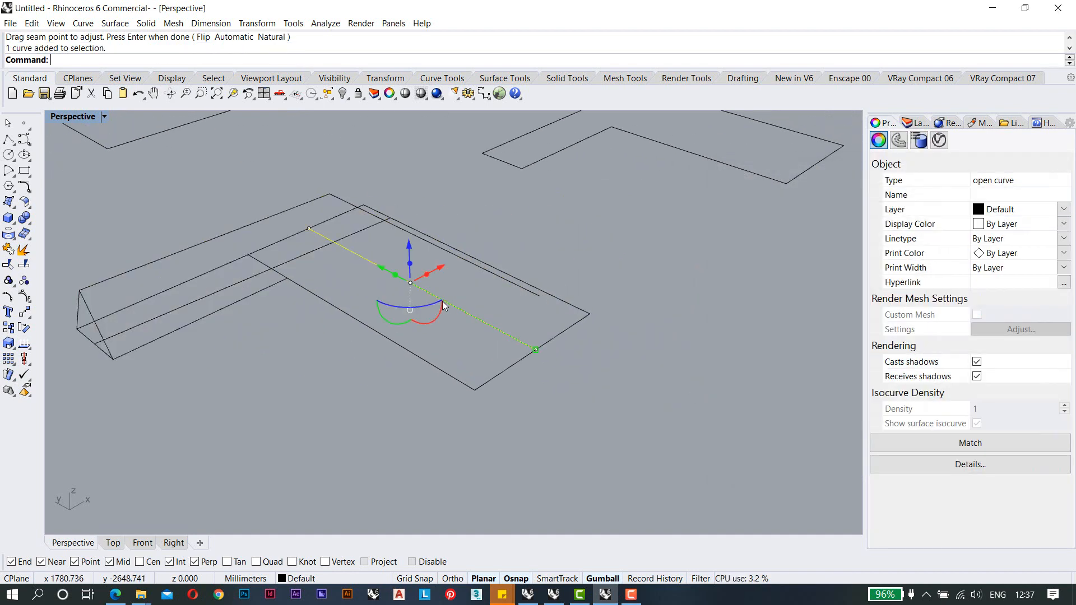
key("Escape")
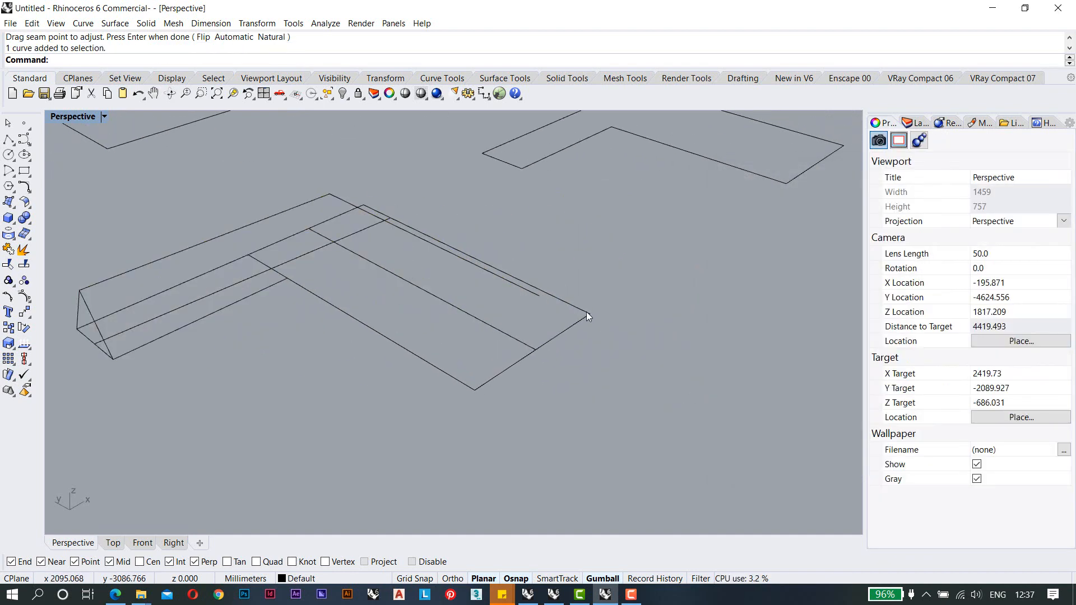
right_click_drag(439, 284, 175, 325)
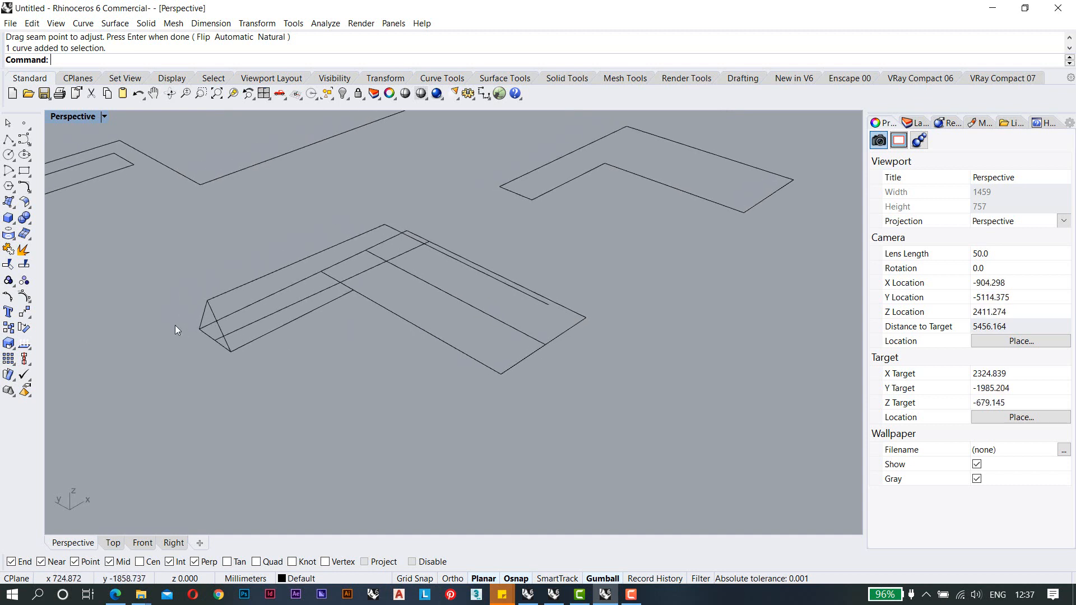
scroll(247, 338, "up", 6)
scroll(261, 342, "down", 4)
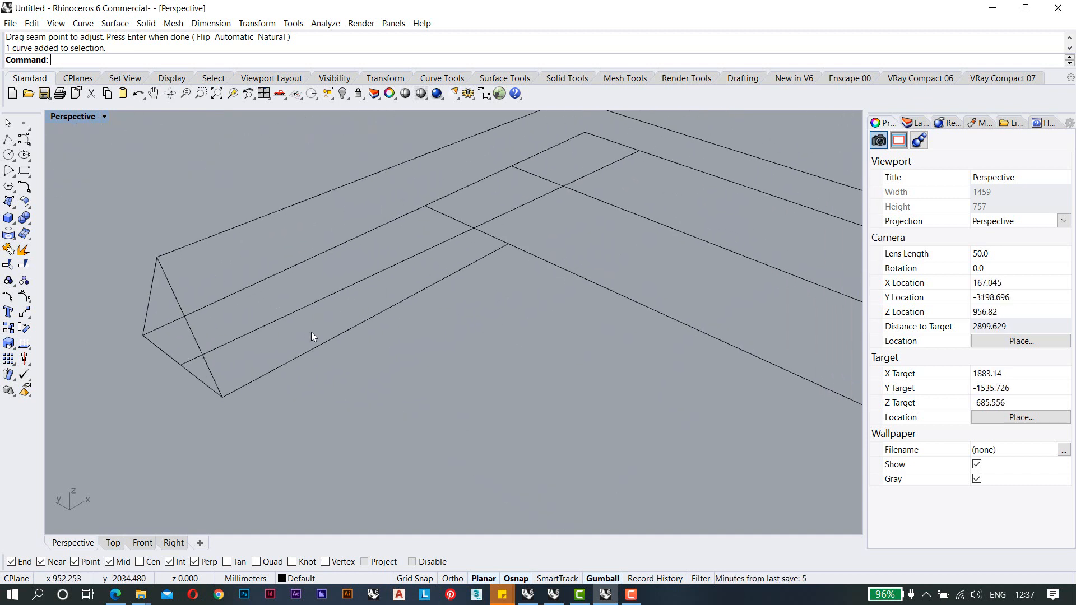
left_click(9, 140)
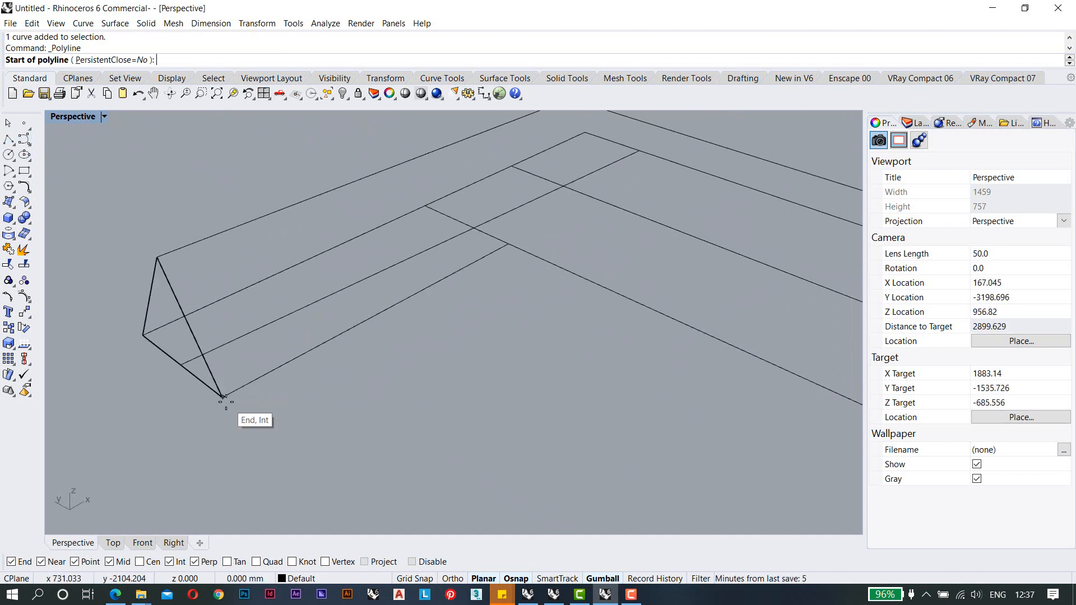
left_click(223, 397)
left_click(510, 246)
scroll(402, 253, "down", 4)
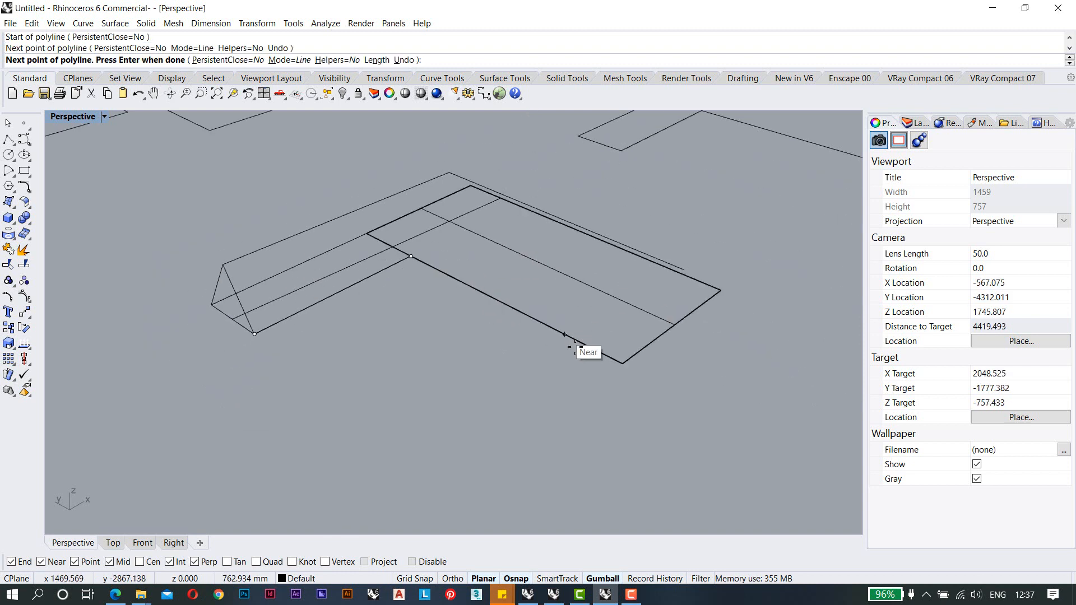
left_click(624, 363)
right_click(627, 360)
Draw a polyline along the L-shaped plan's outer edges, from the wide wing's far end corner through the outer corner to the triangle's other base corner.
right_click_drag(633, 349, 636, 387)
right_click(644, 386)
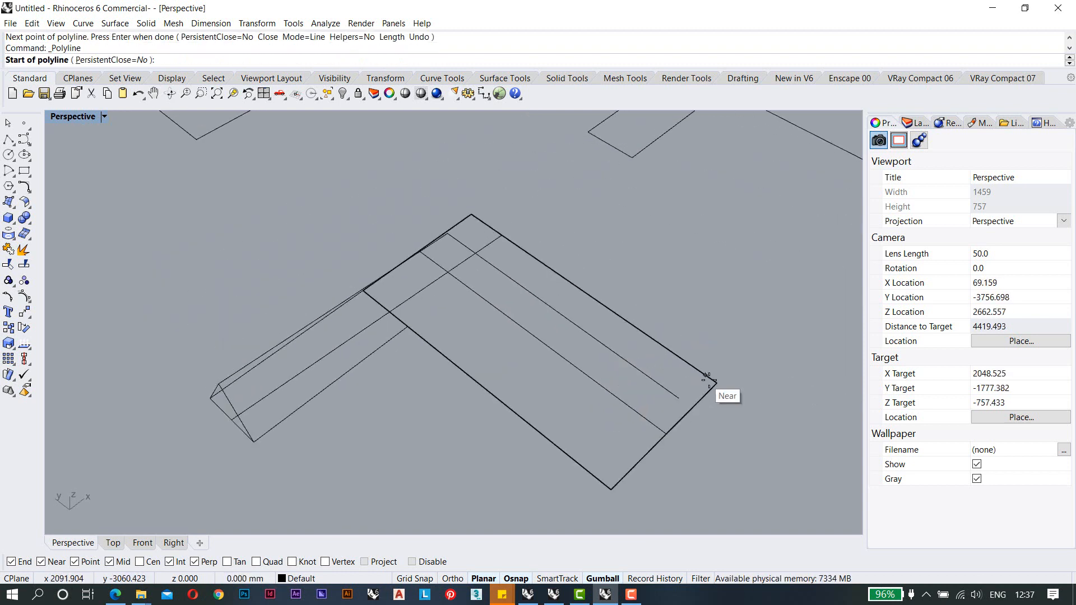
left_click(717, 383)
left_click(469, 213)
scroll(508, 216, "down", 4)
right_click_drag(507, 217, 489, 247)
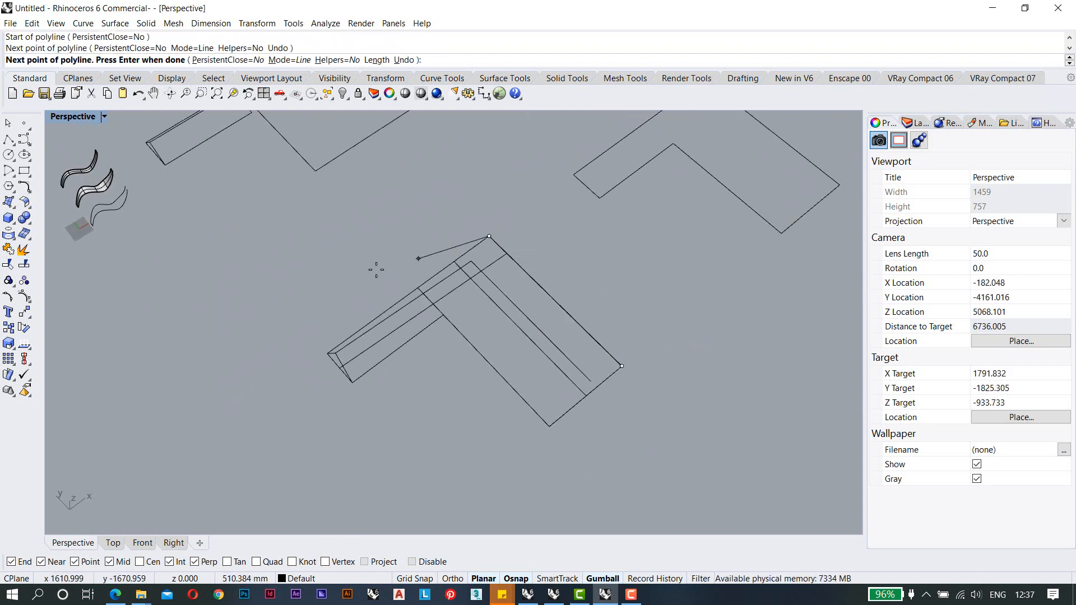
scroll(369, 273, "up", 4)
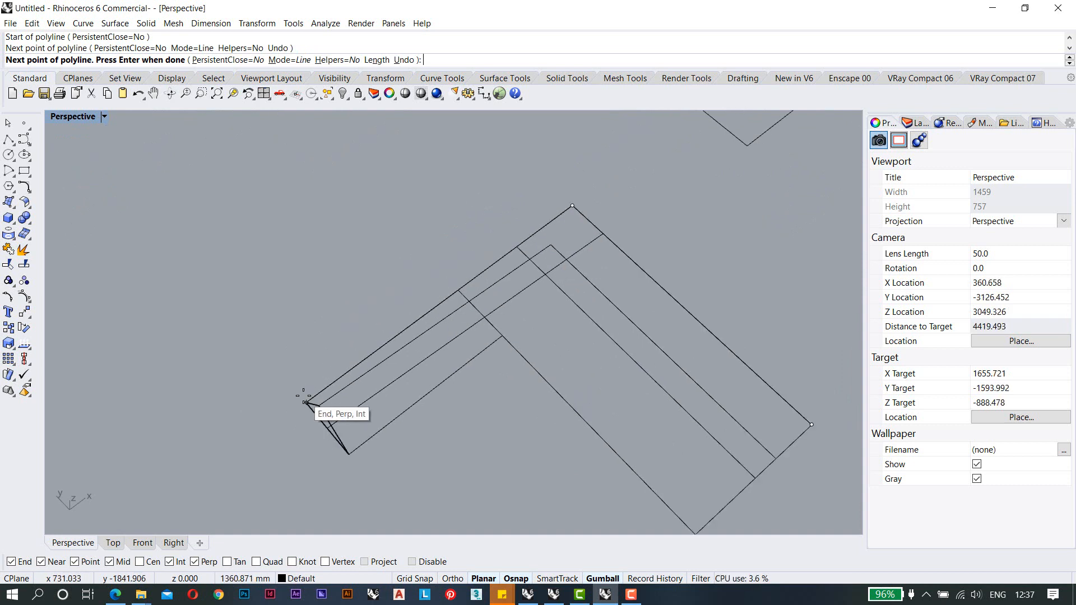
left_click(307, 403)
right_click(301, 397)
Check the outer and inner edge polylines of the L-shaped plan as sweep rails, and clear the selection.
scroll(389, 375, "down", 5)
right_click_drag(407, 345, 453, 360)
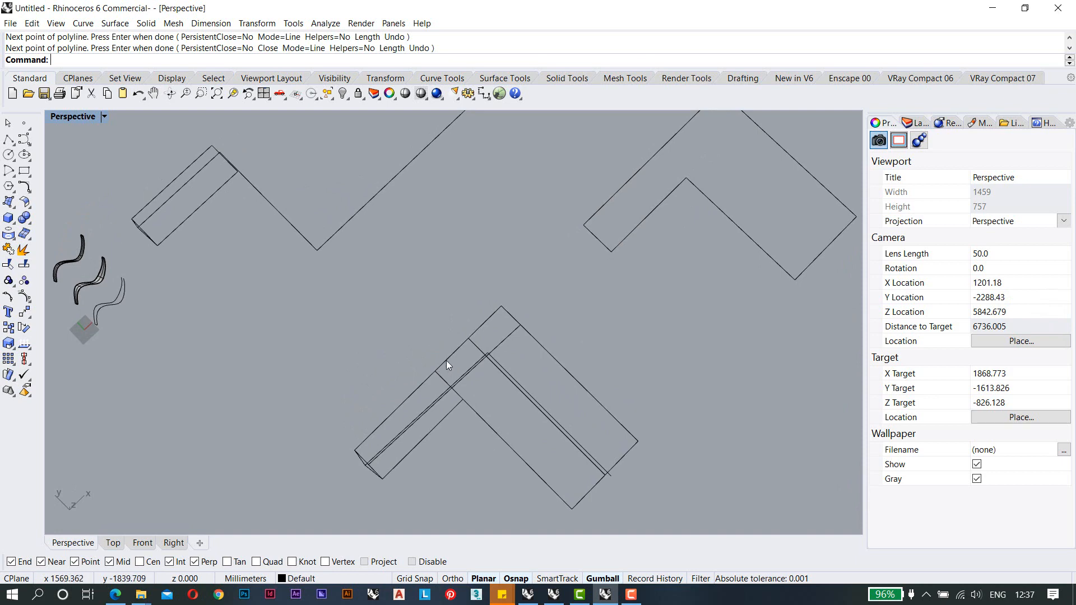
left_click(446, 361)
left_click(476, 408)
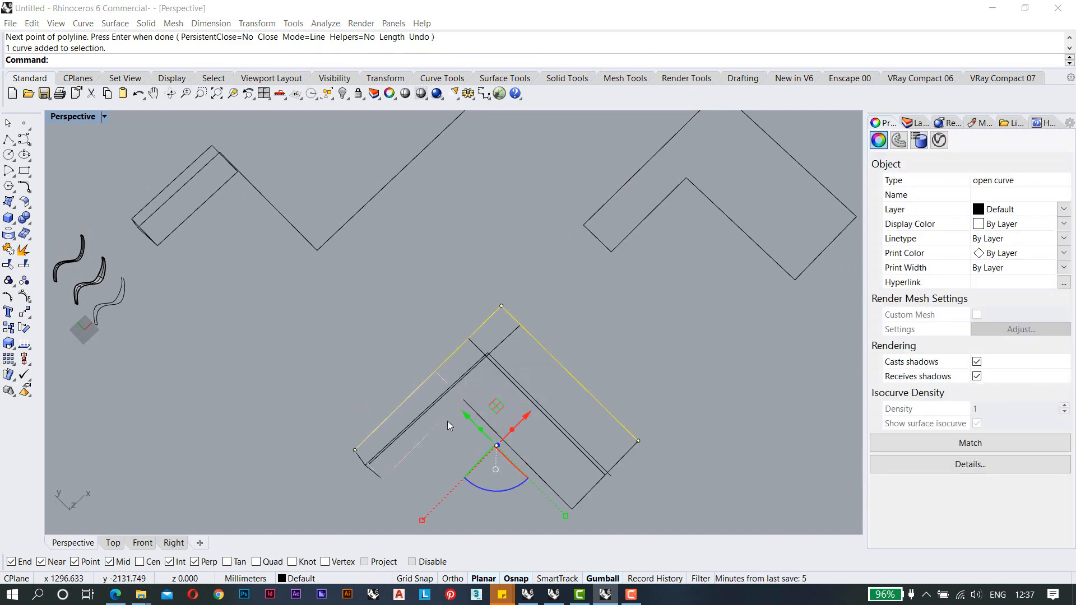
left_click(447, 422, "shift")
left_click(488, 466)
right_click_drag(488, 466, 427, 270)
scroll(386, 272, "up", 7)
key("Escape")
scroll(394, 287, "down", 2)
scroll(414, 277, "down", 2)
scroll(415, 274, "up", 4)
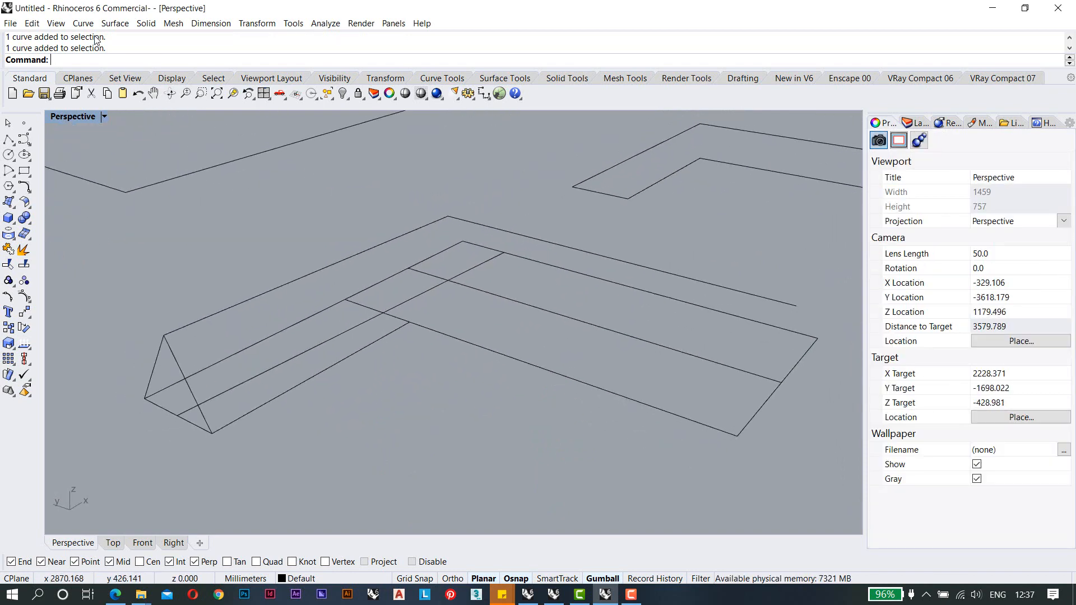
Set up a two-rail sweep using the inner and outer edge polylines as rails and the closed triangle as cross section.
left_click(115, 23)
left_click(144, 79)
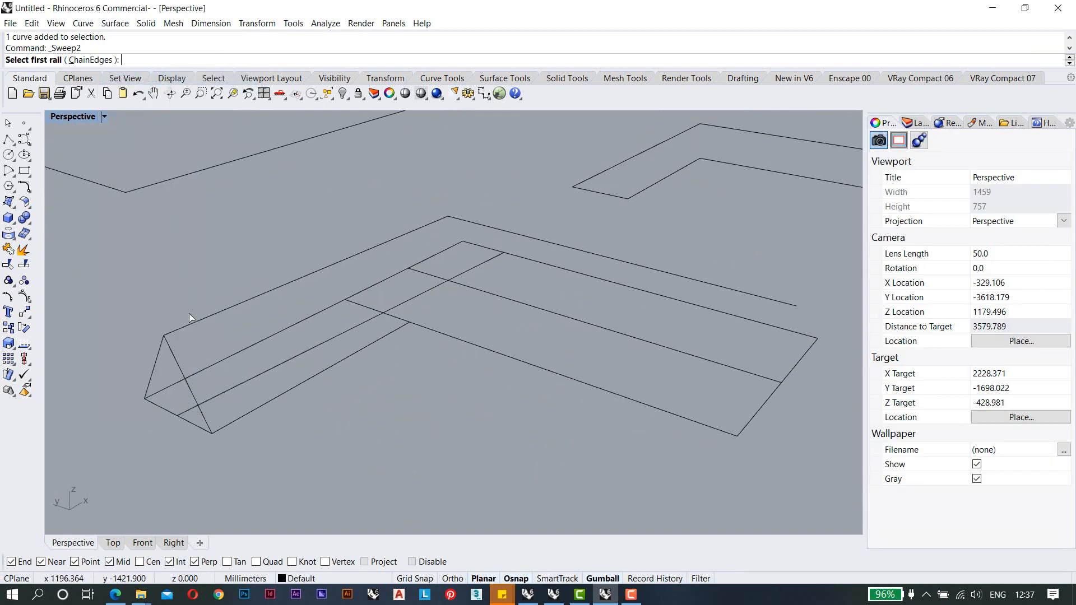
left_click(225, 427)
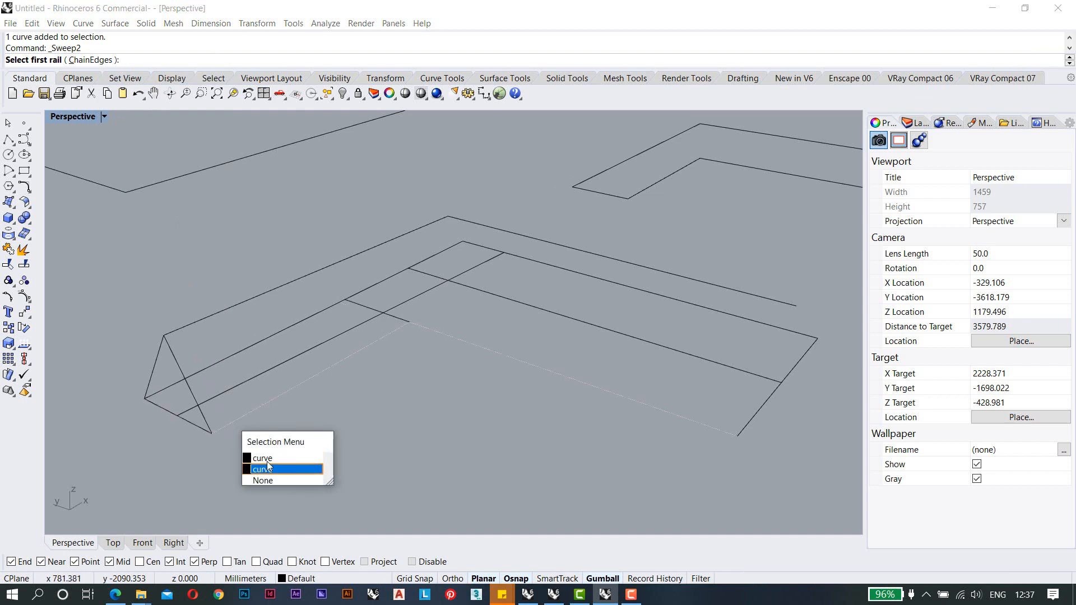
left_click(267, 464)
left_click(201, 378)
left_click(237, 409)
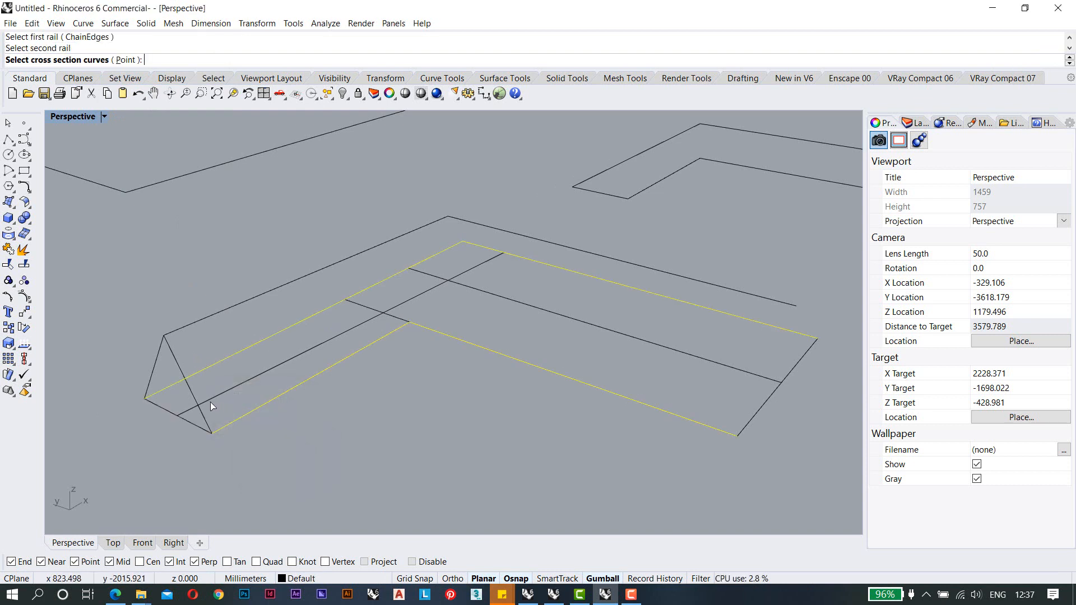
left_click(196, 399)
key("Return")
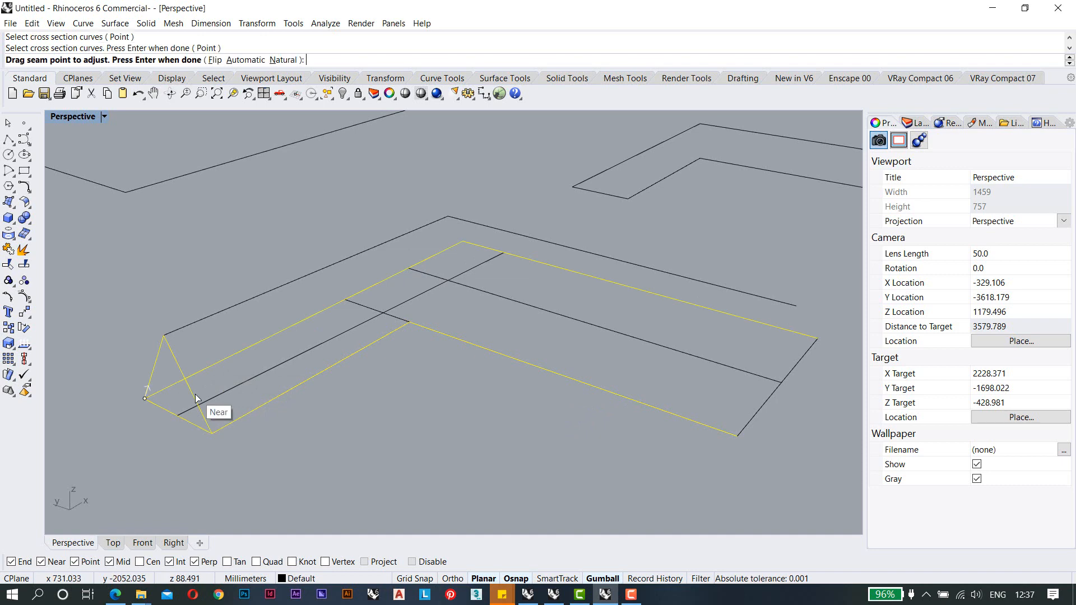
key("Return")
Inspect the sweep preview around the corner and both ends, enable Maintain height, and create the roof sweep.
right_click_drag(443, 320, 385, 415)
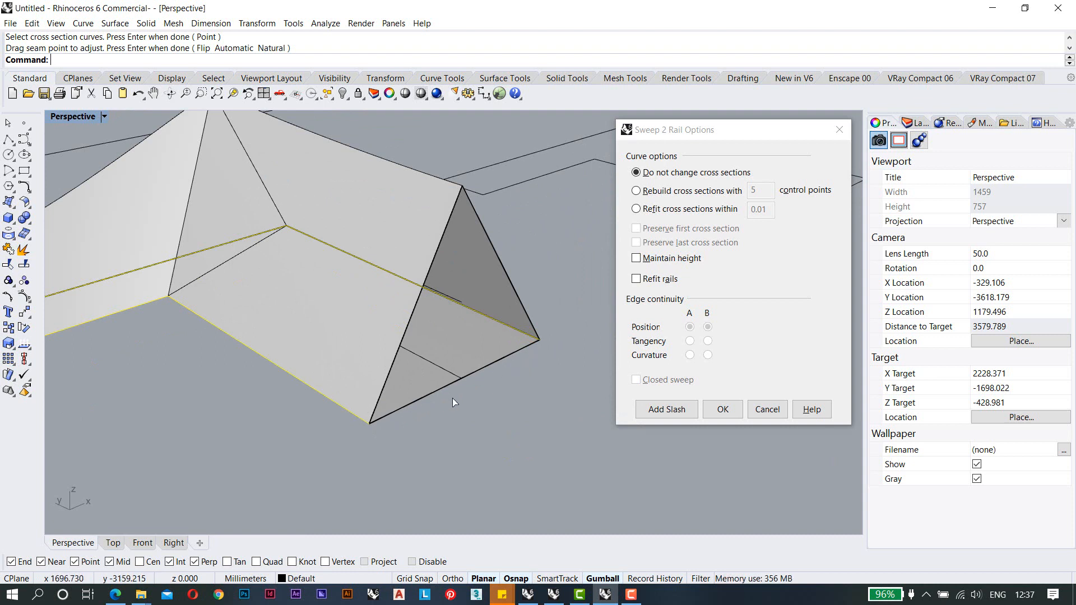
scroll(452, 398, "down", 5)
right_click_drag(320, 337, 315, 253)
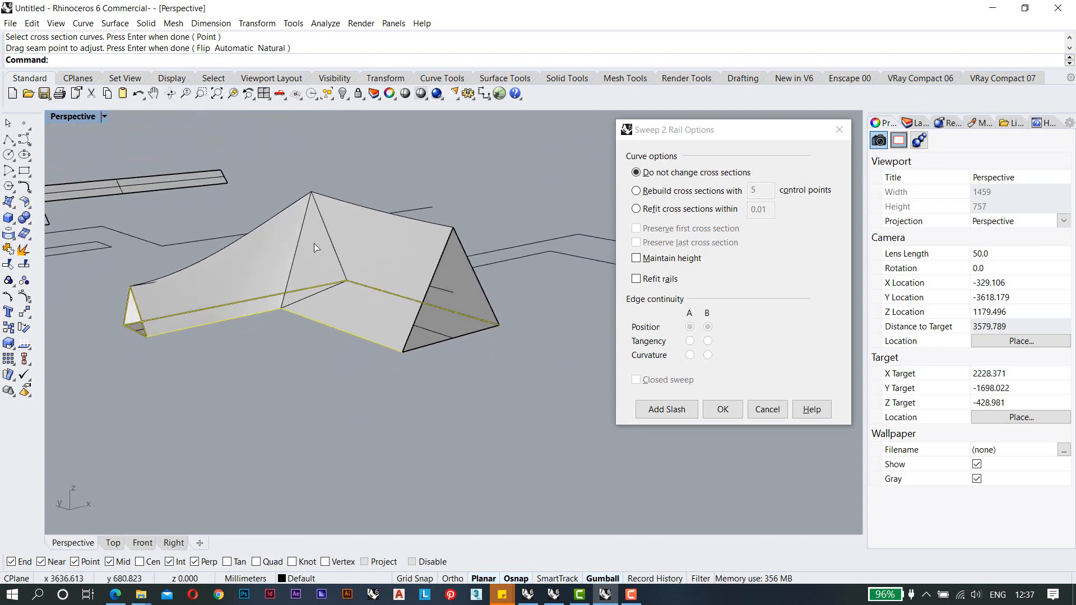
scroll(188, 296, "up", 3)
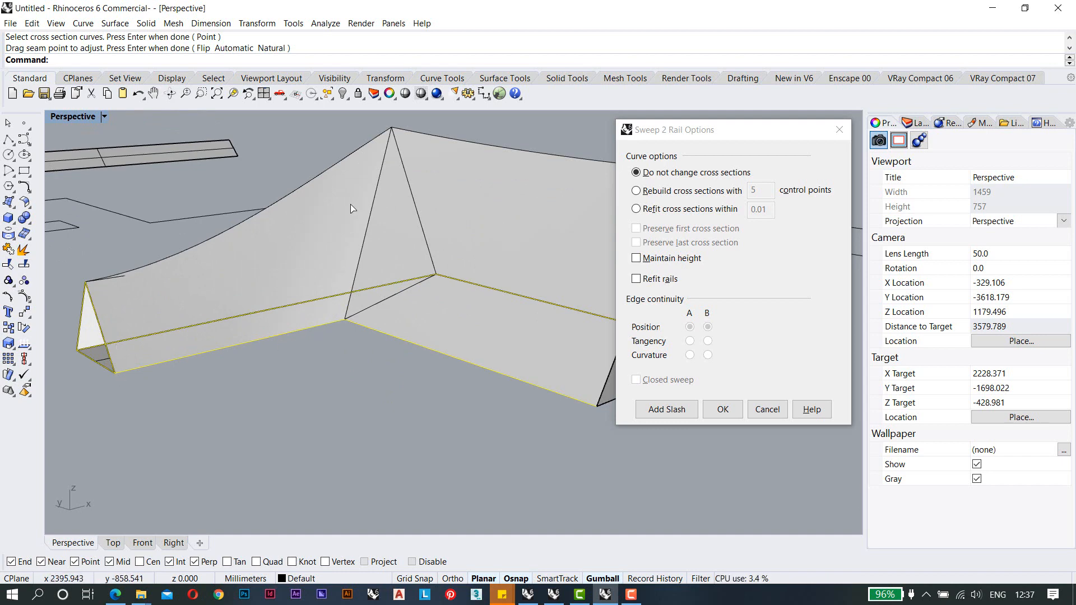
right_click_drag(415, 313, 337, 338)
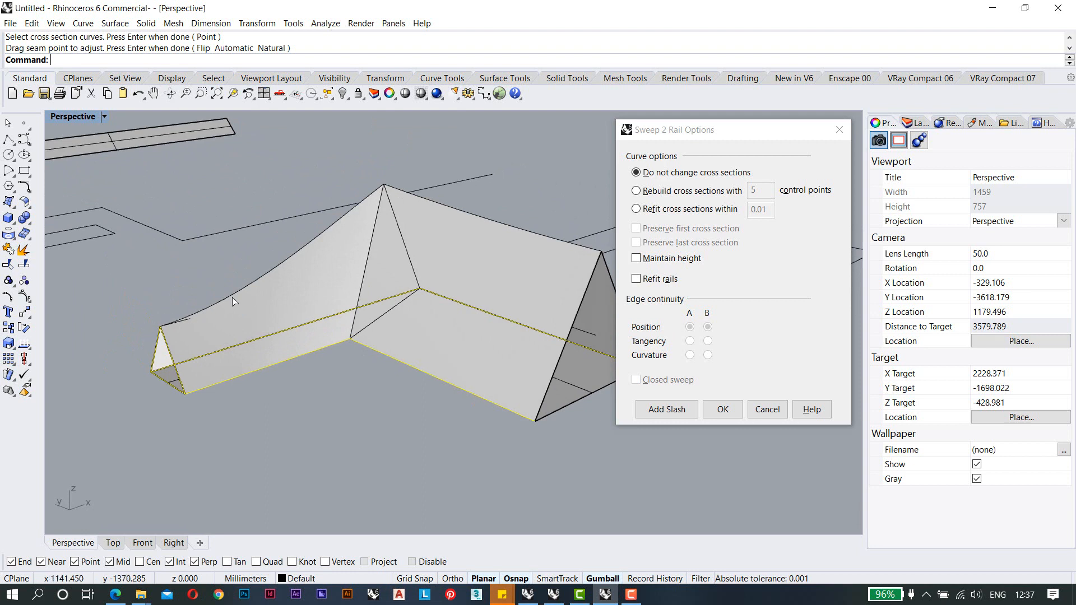
left_click(637, 259)
right_click_drag(475, 347, 496, 338)
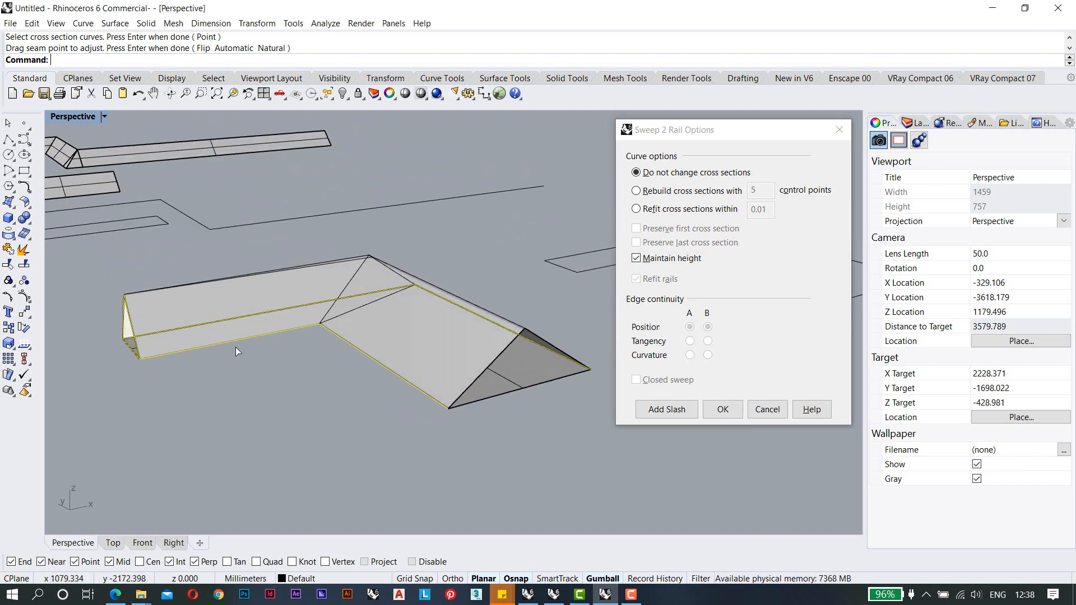
right_click_drag(191, 357, 210, 358)
scroll(210, 358, "up", 2)
scroll(212, 362, "up", 3)
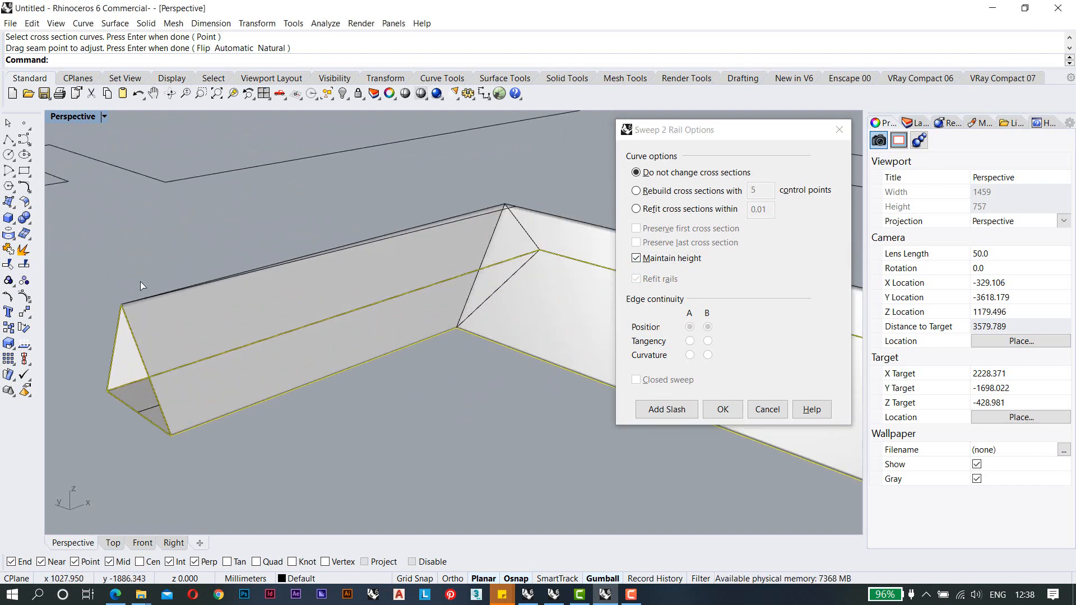
left_click(723, 410)
Move the swept roof polysurface about 1900 mm in the positive Y direction, off its plan curves.
right_click_drag(504, 313, 402, 251)
scroll(447, 300, "down", 4)
scroll(409, 257, "up", 2)
left_click(449, 278)
scroll(448, 278, "down", 4)
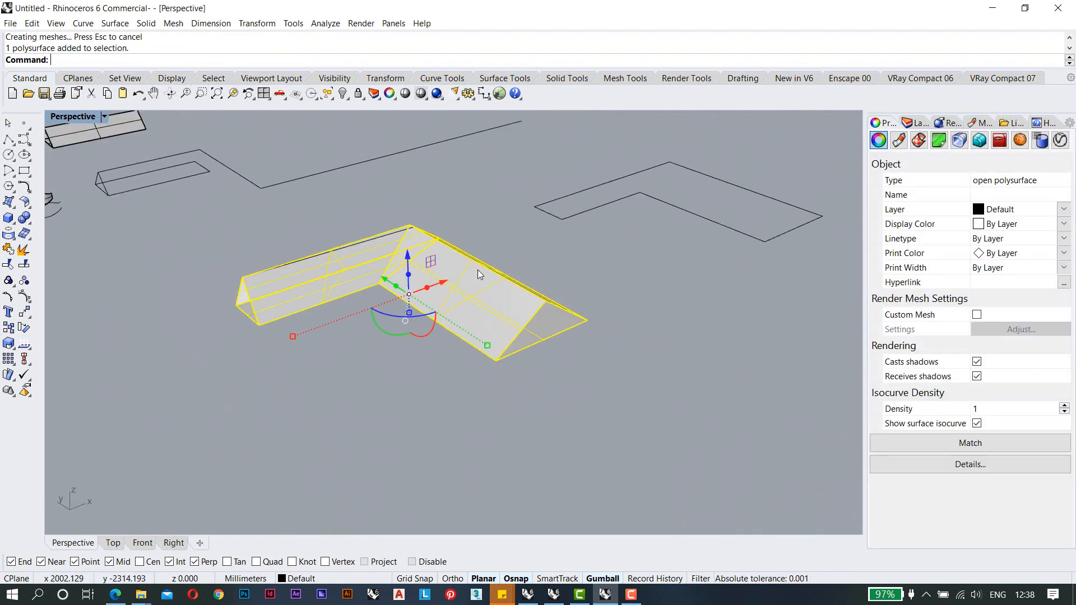
right_click_drag(478, 274, 481, 304)
left_click_drag(471, 314, 318, 219)
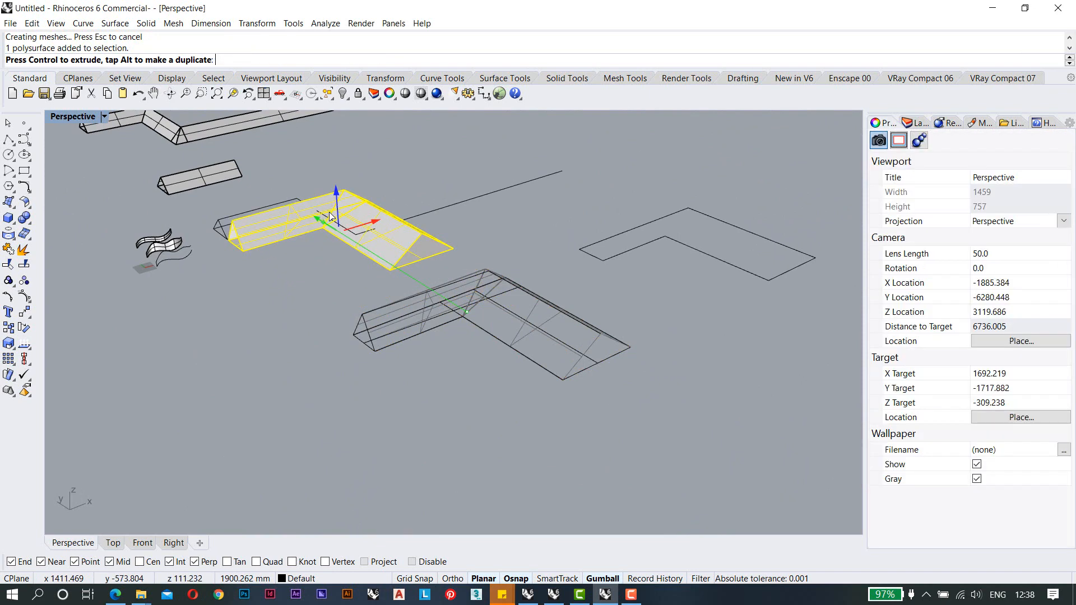
Examine the remaining plan outline, centre lines, ridge and triangle curves beside the moved roof.
right_click_drag(386, 264, 406, 308)
scroll(408, 311, "up", 4)
left_click(421, 367)
right_click_drag(540, 284, 415, 365)
scroll(357, 346, "down", 4)
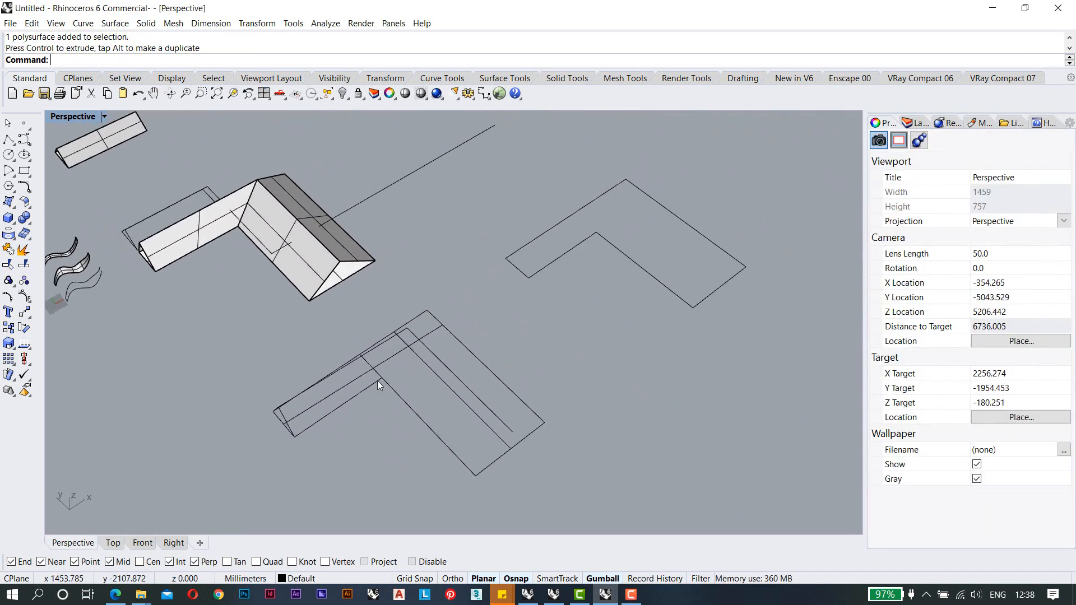
right_click_drag(548, 429, 552, 388)
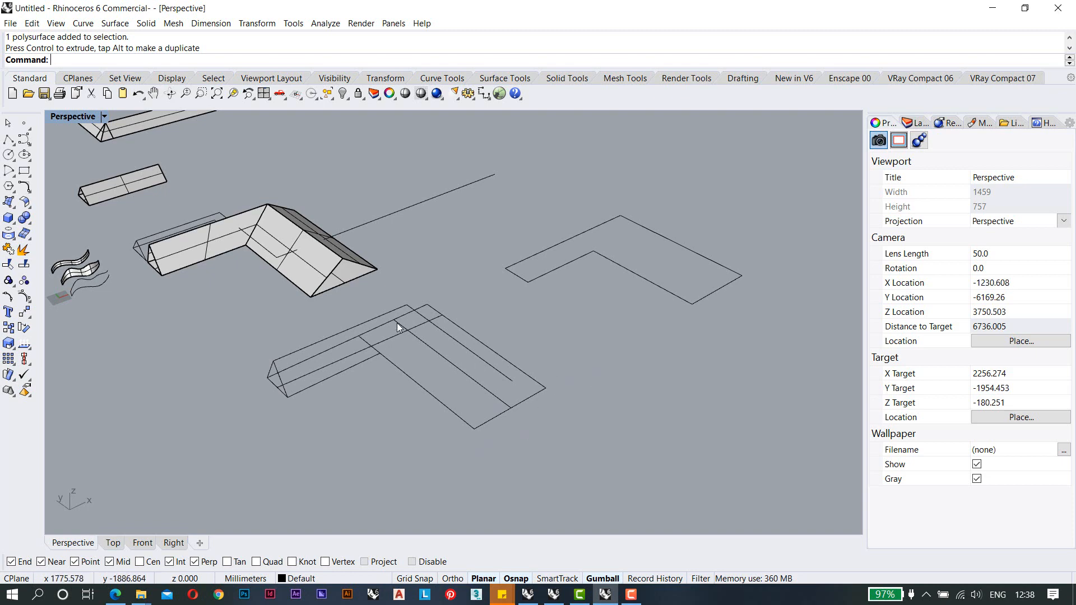
right_click_drag(384, 368, 399, 352, "shift")
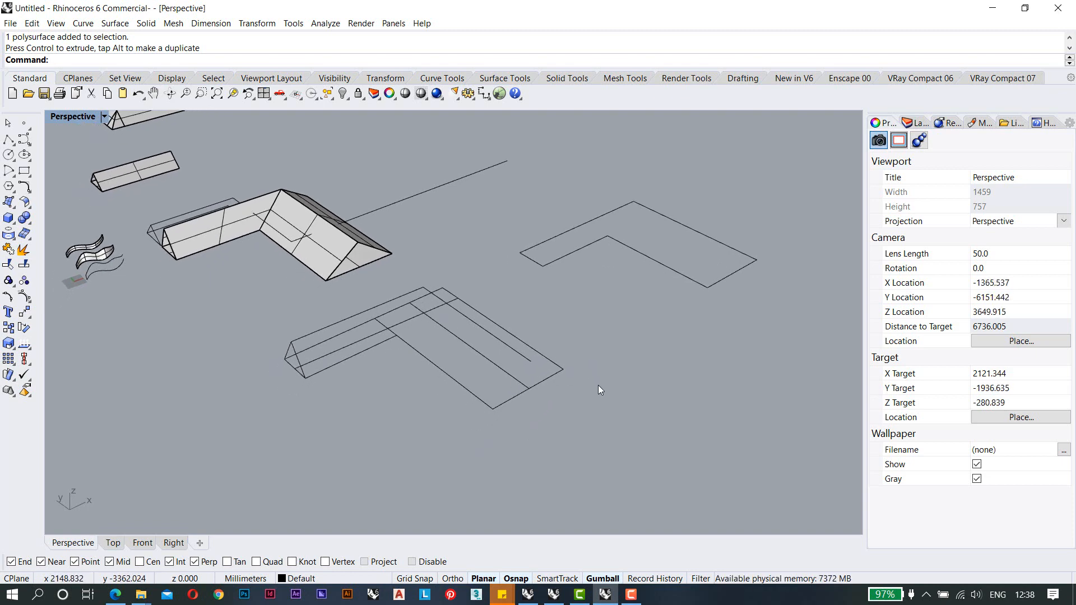
Move the swept roof polysurface about 3745 mm in the negative Y direction, past its plan curves, and deselect it.
scroll(598, 385, "down", 4)
scroll(296, 202, "up", 6)
left_click(479, 348)
scroll(421, 321, "down", 3)
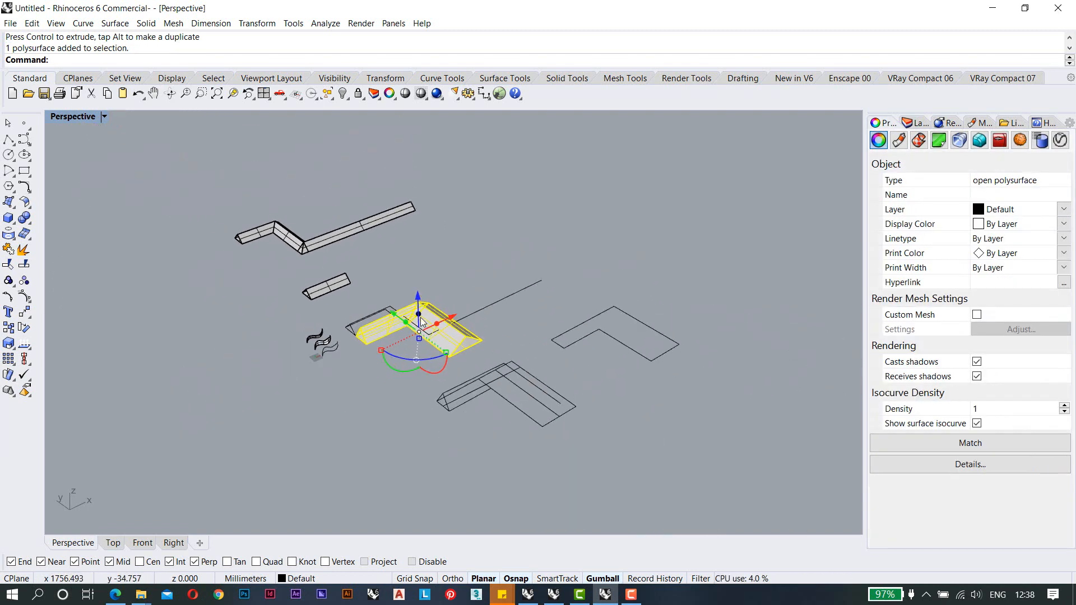
left_click_drag(394, 316, 561, 434)
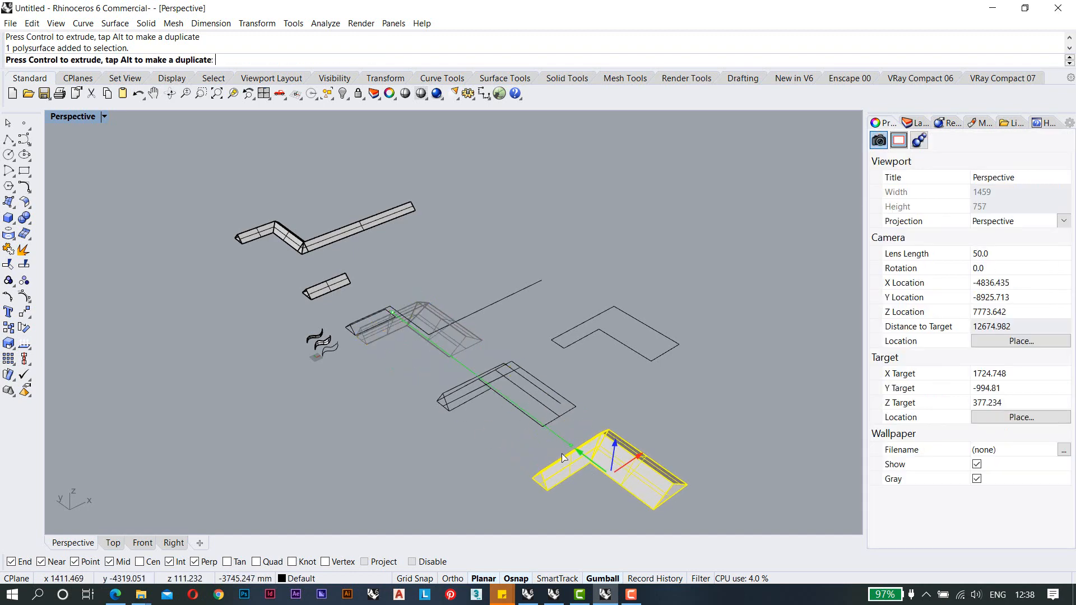
left_click(585, 391)
scroll(624, 375, "down", 2)
right_click_drag(624, 376, 451, 306, "shift")
scroll(423, 344, "up", 8)
right_click_drag(493, 333, 457, 357)
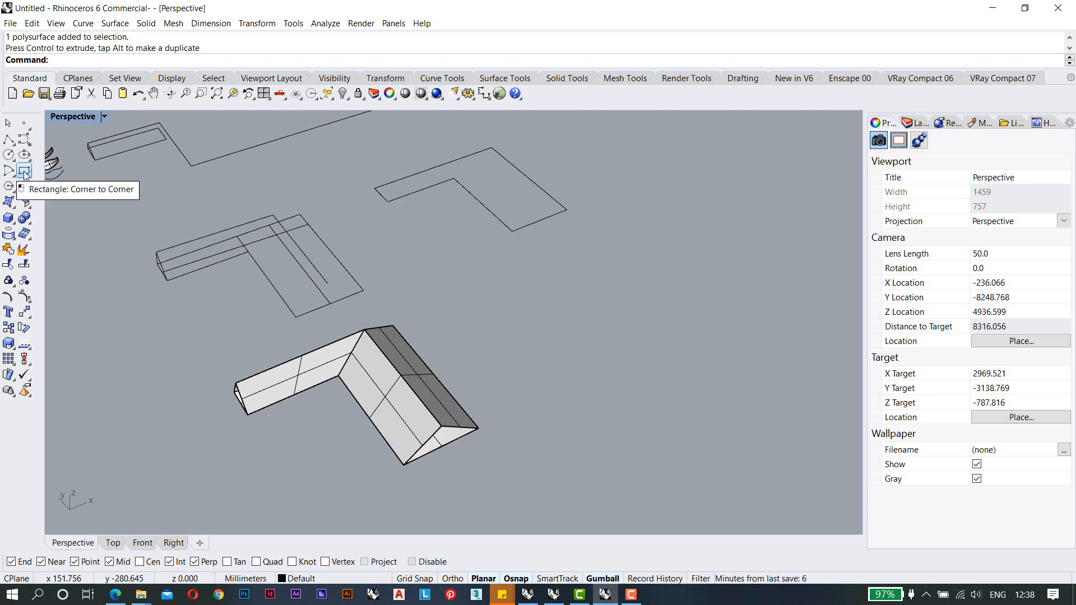
left_click(282, 277)
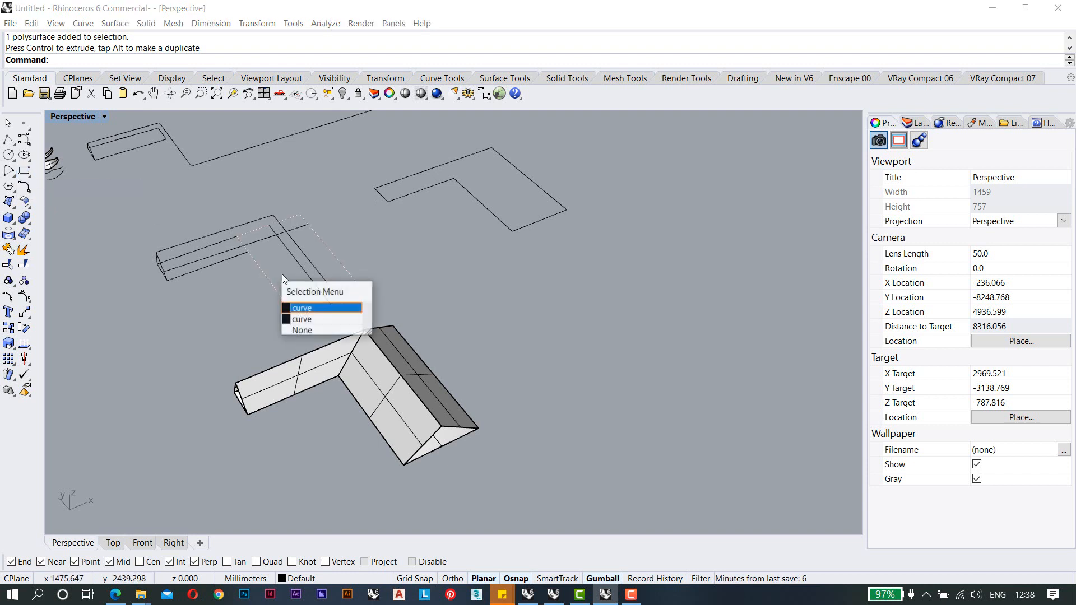
left_click(522, 214)
Draw the narrow wing's centre line on the separate L-shaped outline, from its end midpoint to the far outer edge.
right_click_drag(495, 145, 490, 241, "shift")
scroll(490, 241, "up", 8)
right_click_drag(463, 275, 476, 267, "shift")
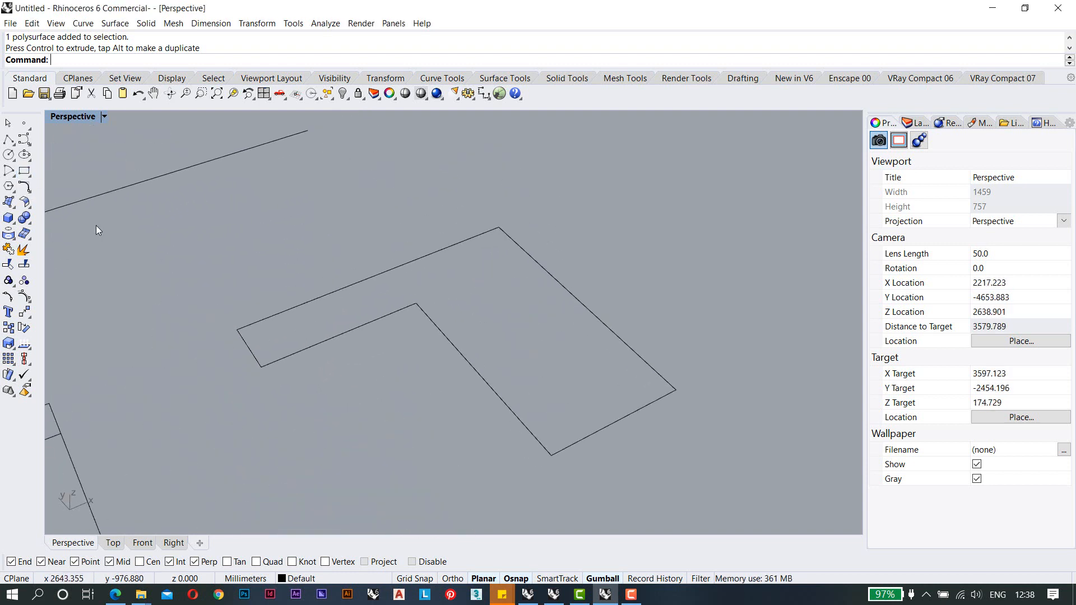
left_click(9, 139)
left_click(249, 348)
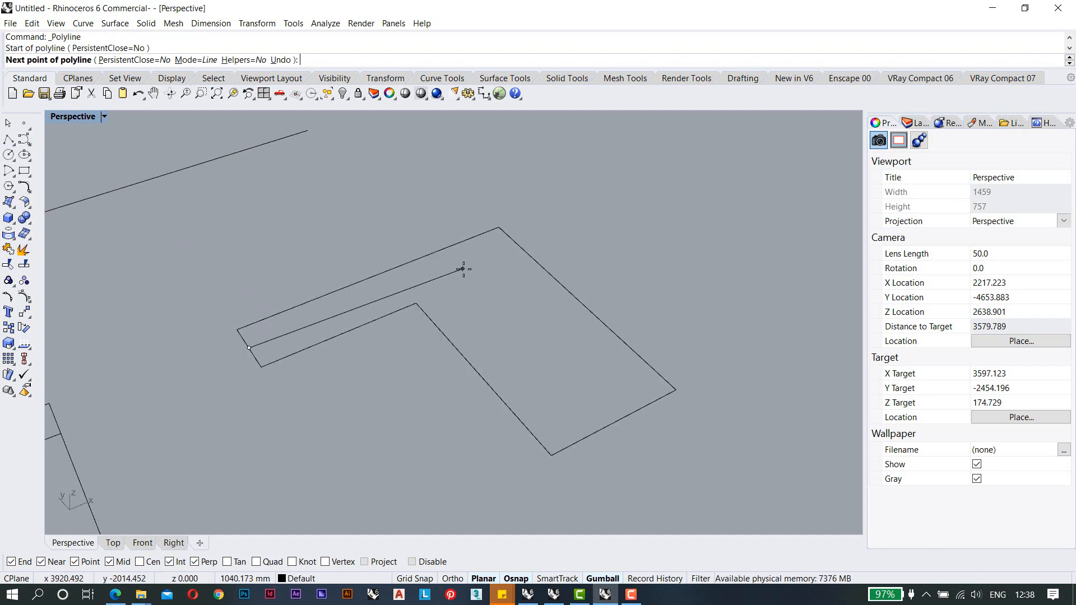
left_click(514, 242)
key("Return")
Draw the wide wing's centre line on the same outline, from its end midpoint to the opposite outer edge.
key("Return")
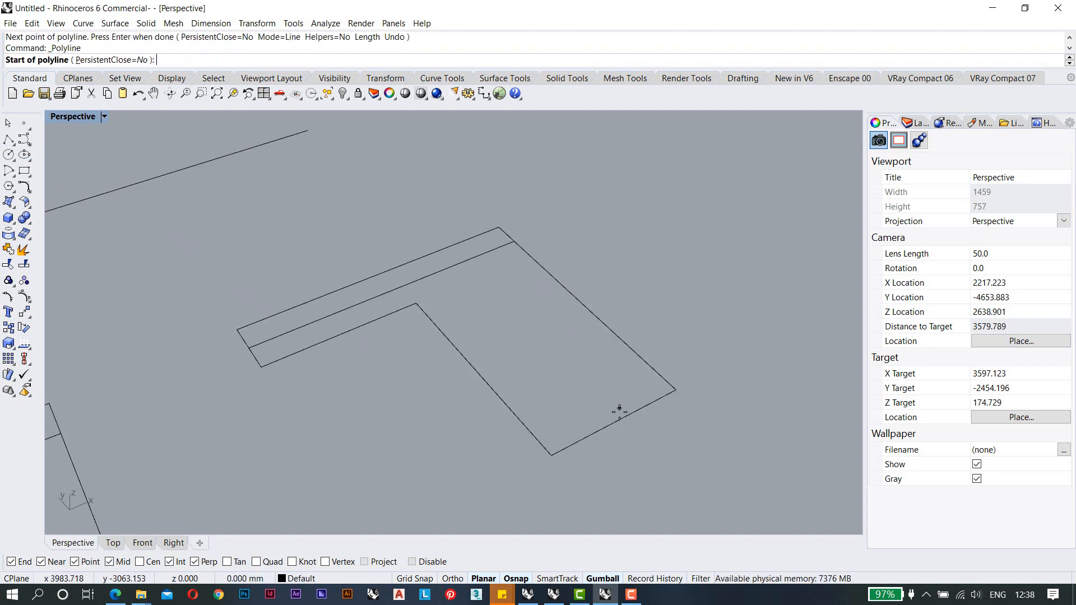
left_click(616, 420)
left_click(445, 249)
key("Return")
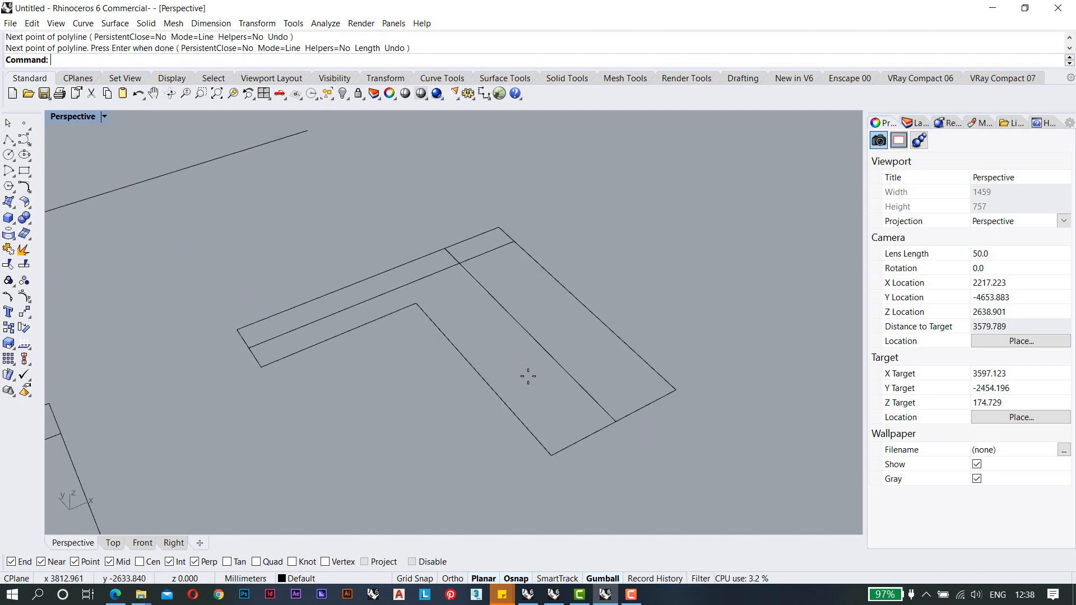
Draw one polyline over the L-shaped centre lines, from the narrow end's midpoint through their crossing to the wide end's midpoint.
key("Return")
left_click(249, 347)
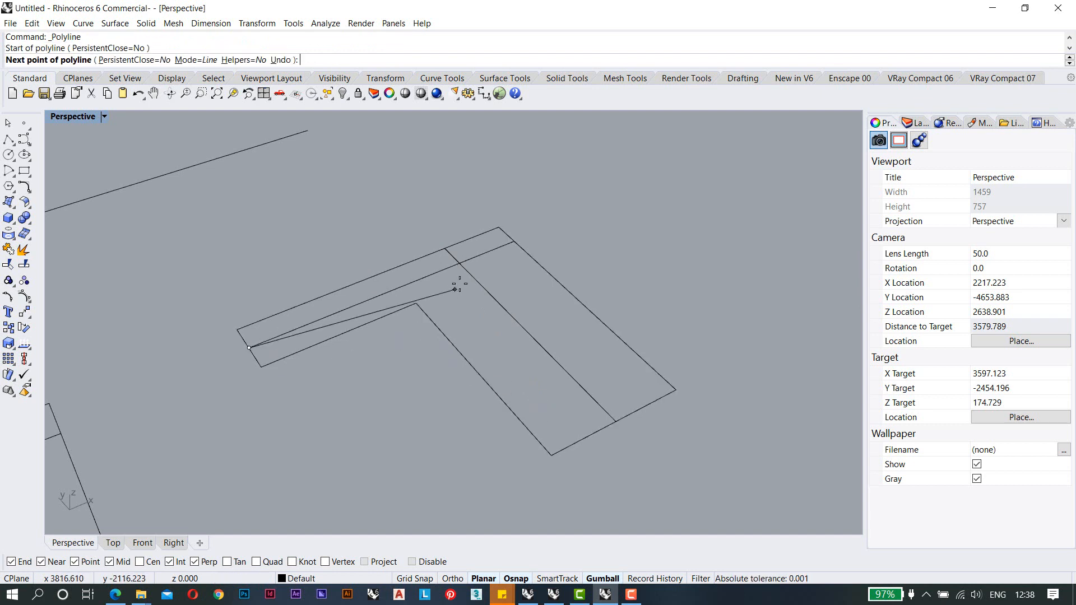
left_click(459, 265)
left_click(616, 421)
key("Return")
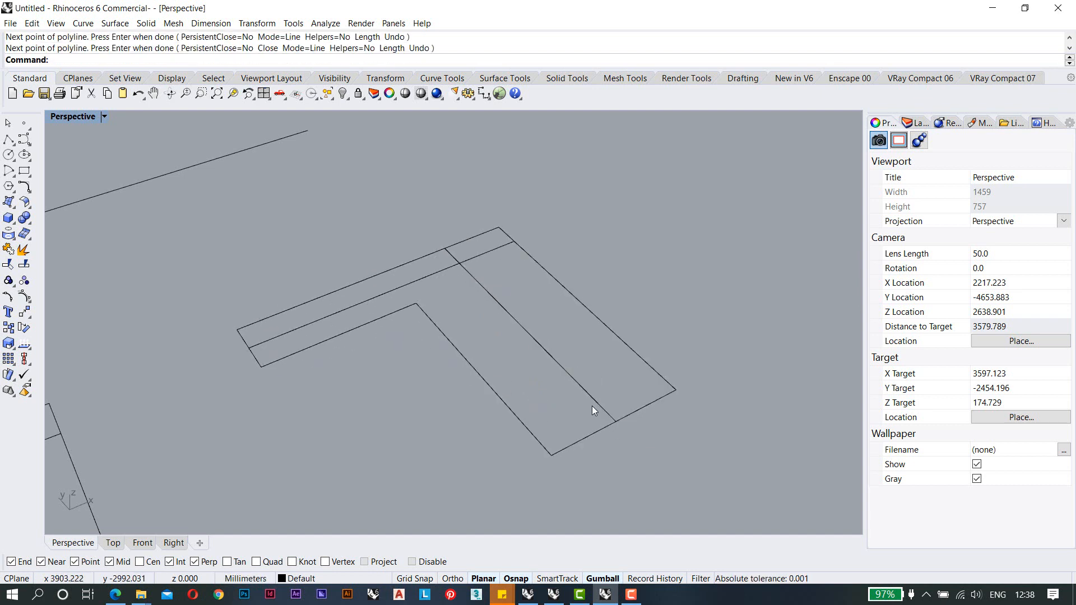
Raise the new centre polyline vertically about 262 mm above the L-shaped plan as the ridge and deselect it.
left_click(608, 413)
left_click(640, 442)
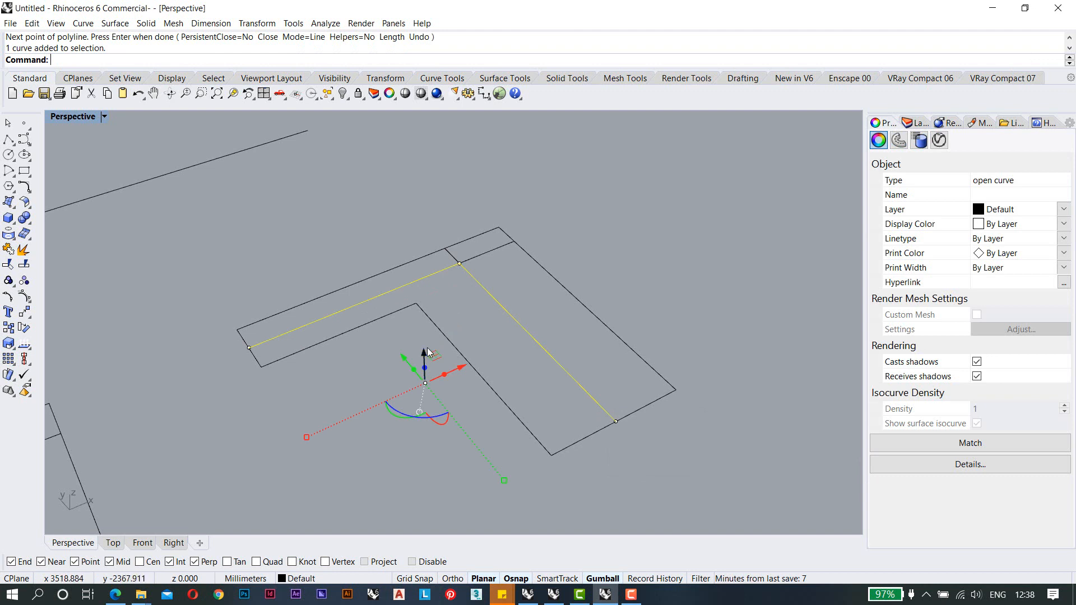
left_click_drag(427, 353, 493, 264)
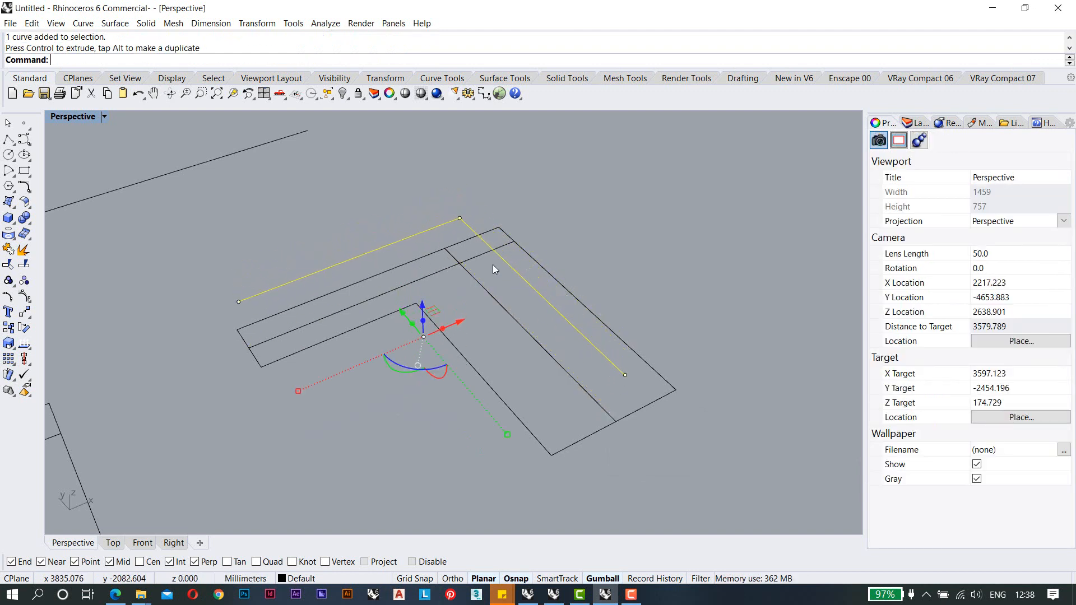
left_click(493, 264)
Draw a closed triangle at the narrow wing's end, joining both outline corners to the raised ridge's endpoint.
right_click_drag(531, 223, 482, 258)
right_click_drag(482, 258, 435, 239, "shift")
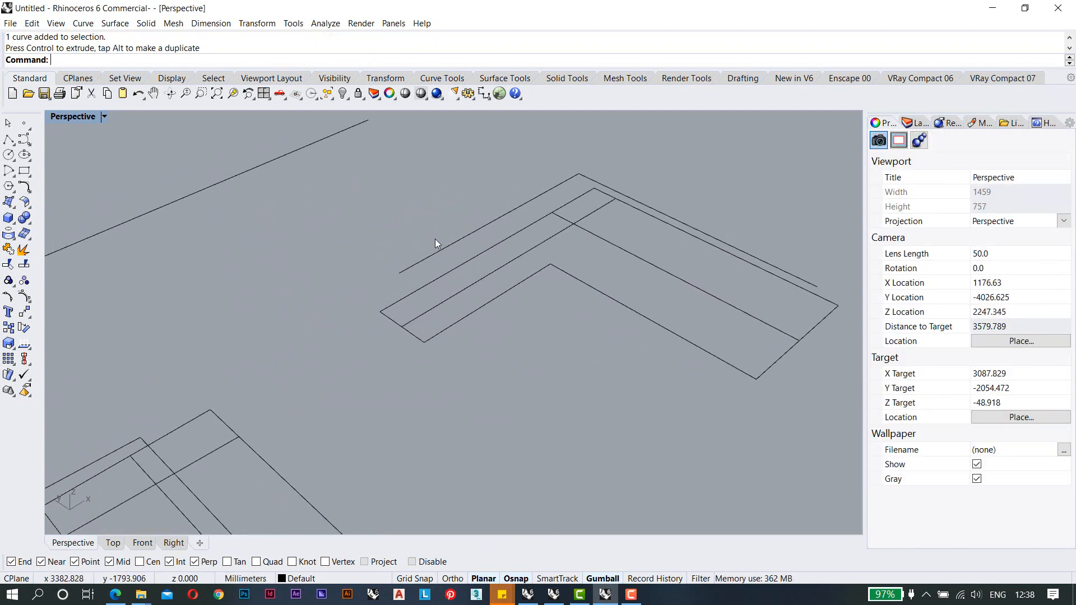
scroll(435, 239, "up", 4)
left_click(16, 143)
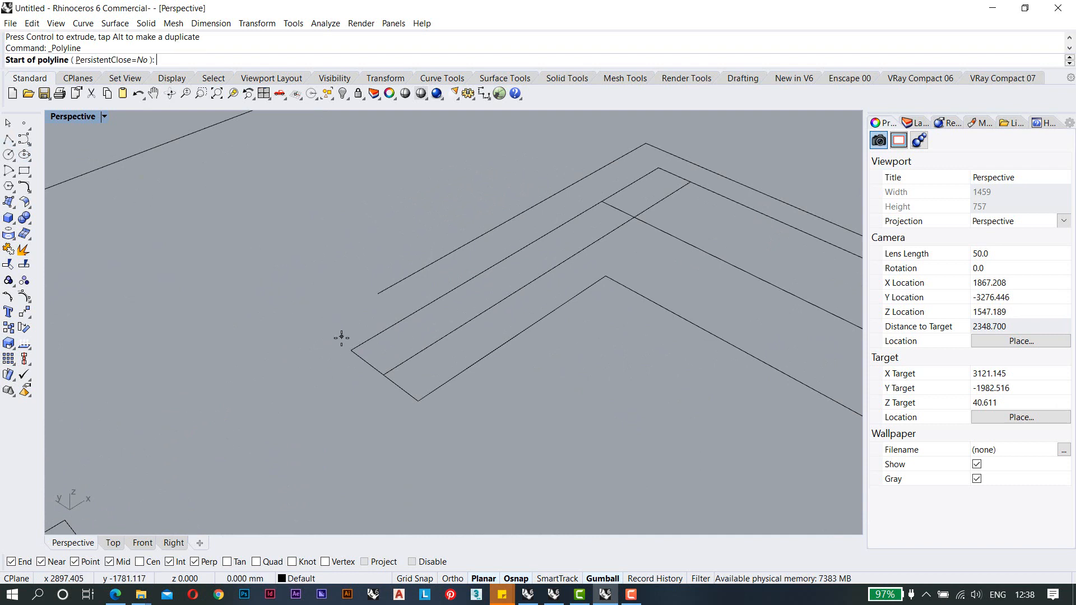
left_click(352, 350)
left_click(378, 294)
left_click(417, 400)
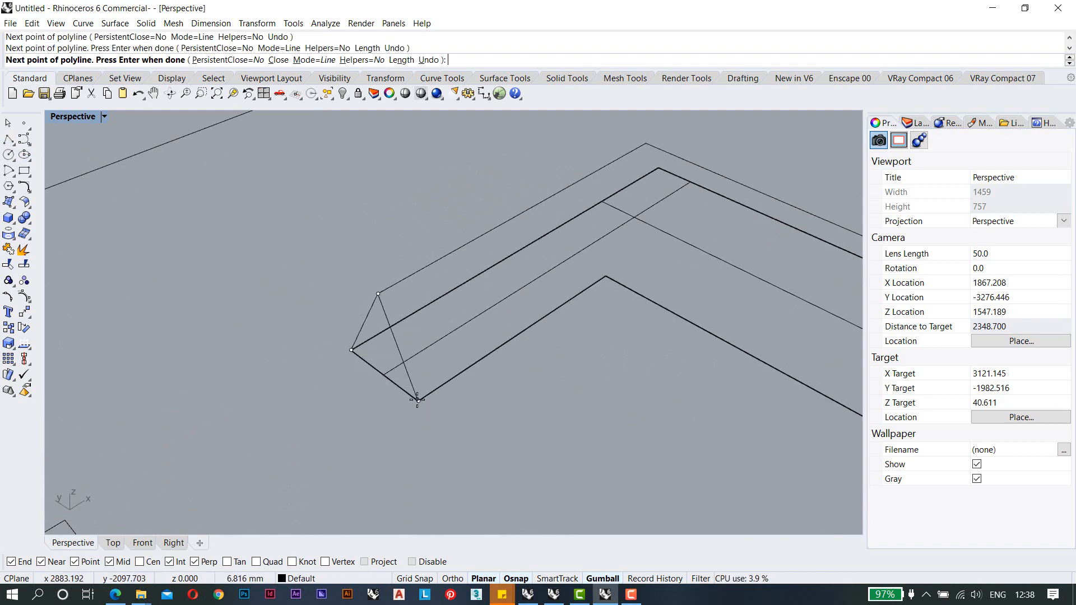
type("c")
key("Return")
Draw a closed triangle at the wide wing's end, joining both outline corners to the ridge's other endpoint.
scroll(374, 324, "down", 5)
right_click(694, 389)
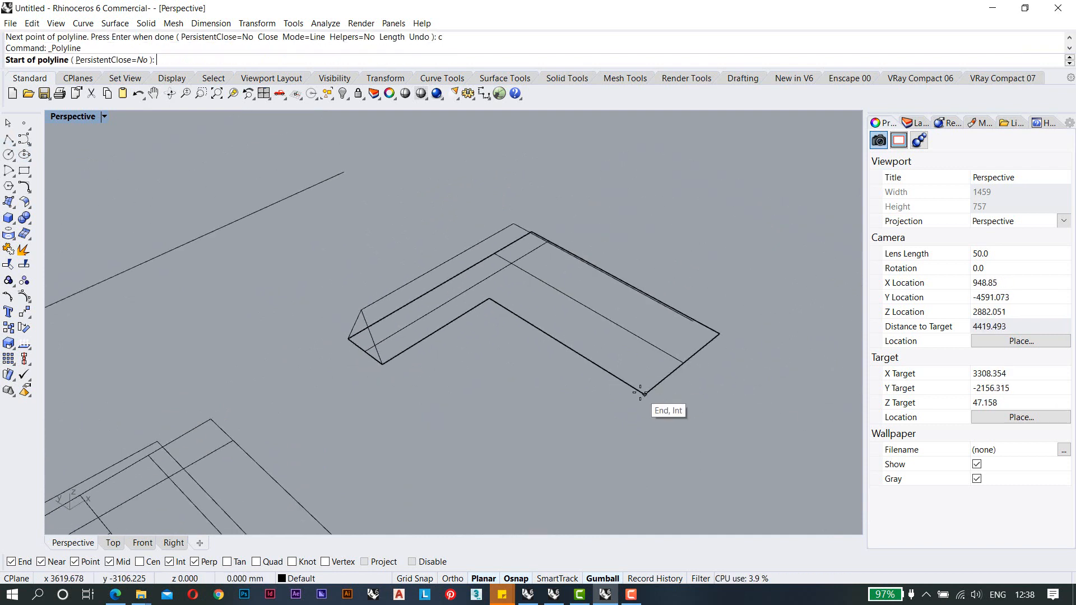
left_click(644, 394)
right_click_drag(729, 355, 645, 368)
scroll(689, 366, "up", 2)
left_click(683, 365)
left_click(729, 383)
type("c")
key("Return")
Move the apex control point of the wide end's triangle inward along the ridge so that the triangle slopes.
right_click_drag(622, 310, 523, 358, "shift")
scroll(653, 354, "up", 4)
left_click(675, 375)
scroll(526, 356, "up", 2)
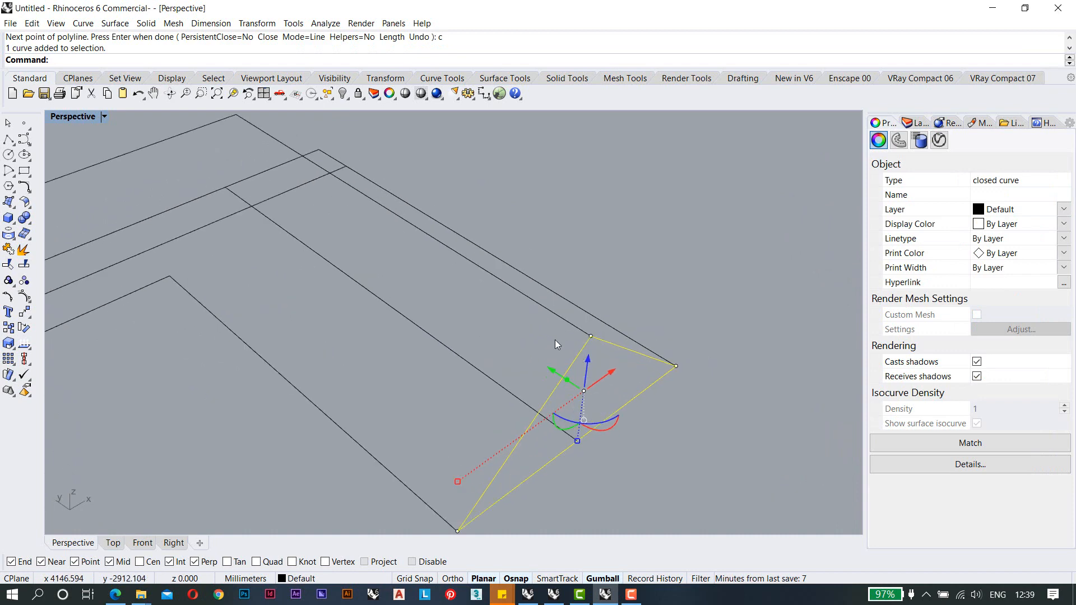
key("F10")
left_click_drag(528, 324, 613, 356)
left_click_drag(558, 318, 465, 273)
key("Escape")
key("Escape")
Move the apex control point of the narrow end's triangle inward along the ridge.
scroll(669, 311, "down", 6)
scroll(311, 325, "up", 4)
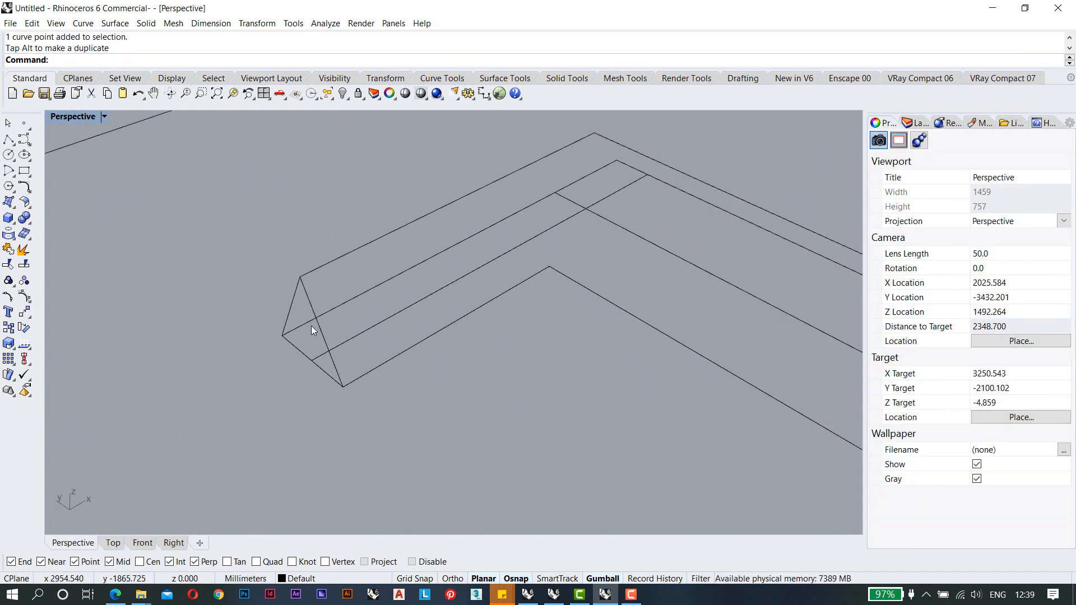
left_click(302, 291)
left_click_drag(275, 241, 377, 239)
key("Escape")
key("Escape")
Draw a closed four-sided polyline for the narrow wing's inner slope through the triangle apex, outline corner, inner corner and ridge corner.
scroll(374, 238, "down", 4)
right_click_drag(384, 243, 453, 246, "shift")
scroll(390, 272, "up", 2)
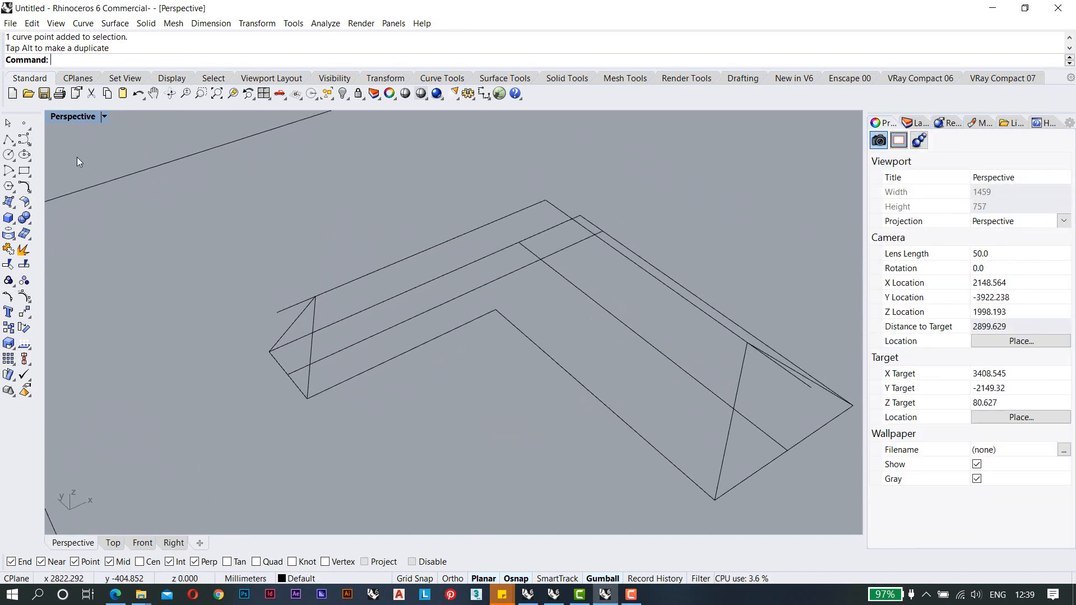
left_click(9, 139)
left_click(316, 296)
left_click(307, 398)
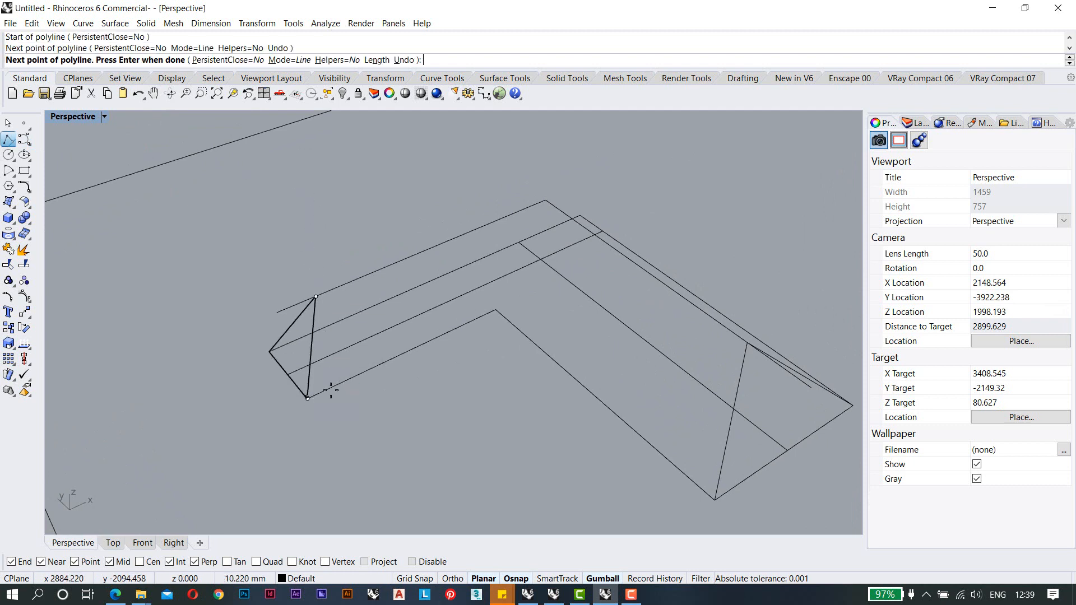
left_click(496, 310)
left_click(539, 200)
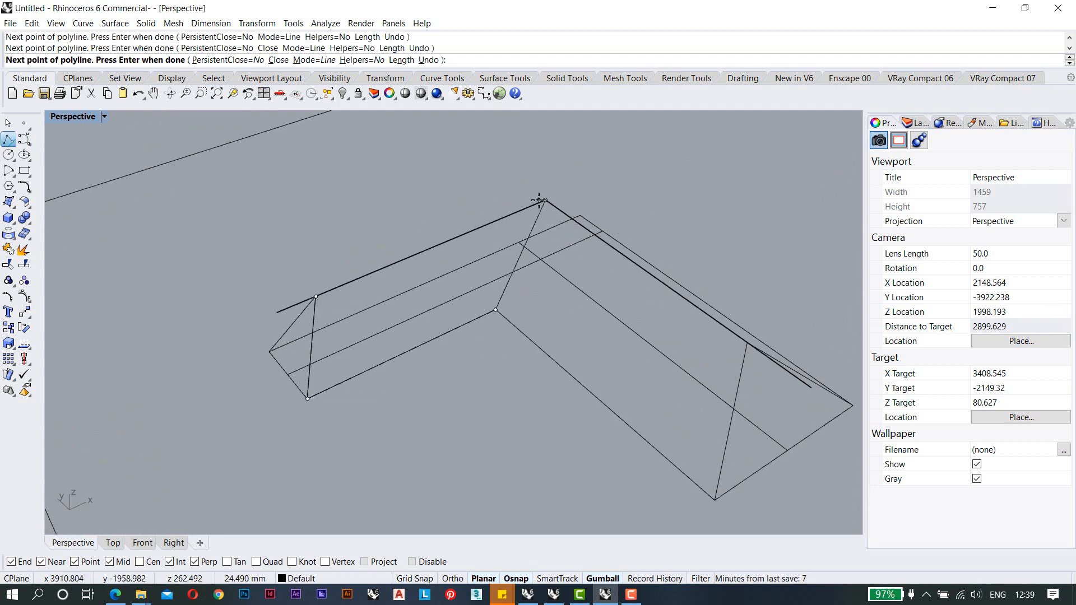
type("c")
key("Return")
Create a planar surface from the sloped triangle at the narrow wing's end.
right_click_drag(344, 284, 379, 299)
left_click(379, 299)
left_click(412, 332)
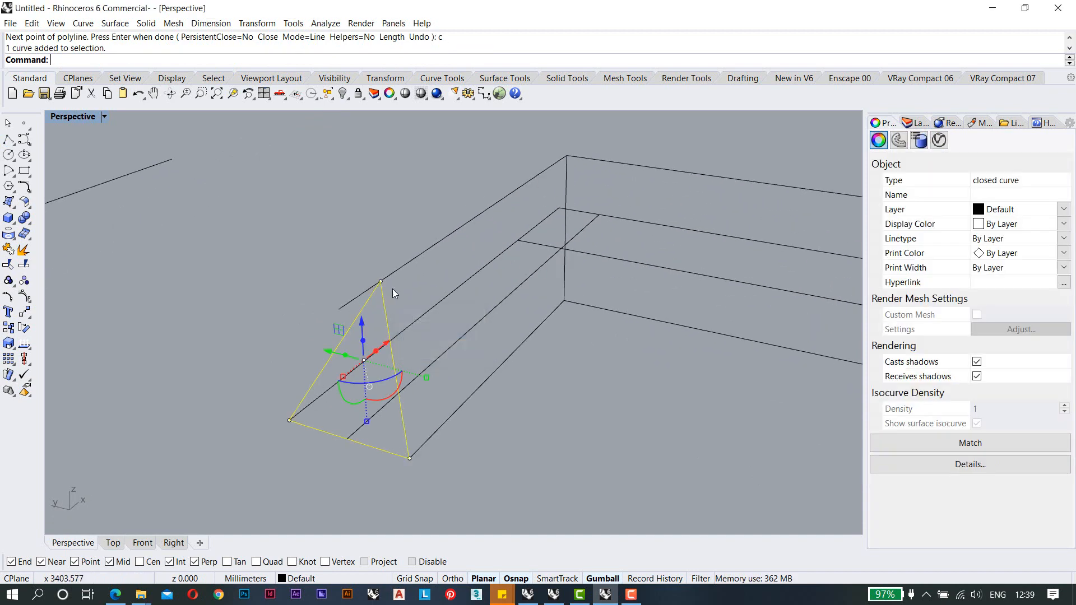
mouse_move(415, 331)
right_mouse_down()
mouse_move(392, 308)
mouse_move(312, 300)
mouse_move(338, 267)
mouse_move(259, 358)
right_mouse_up()
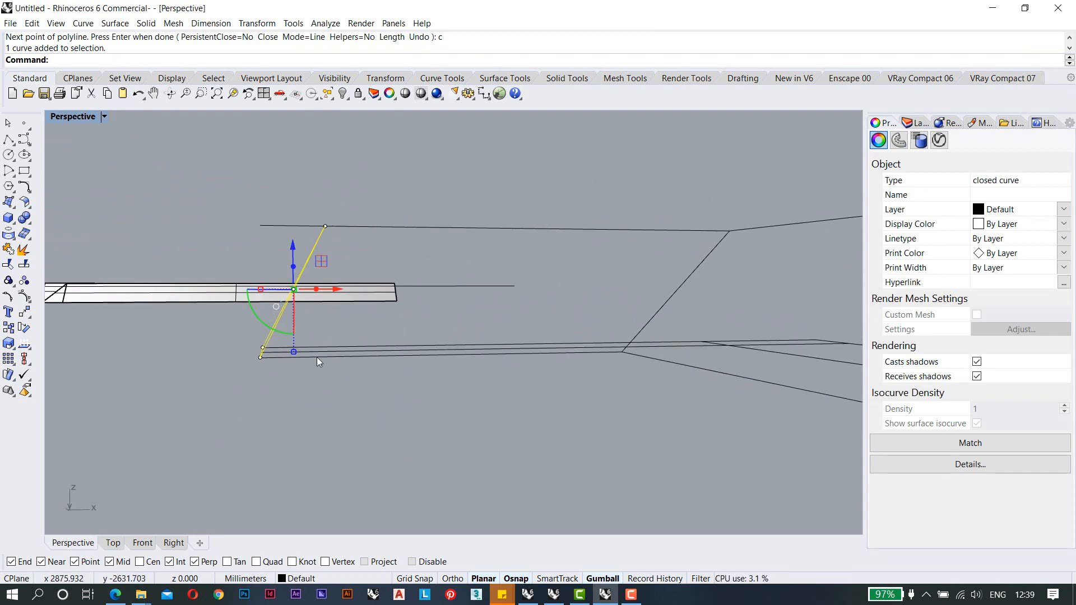
right_click_drag(317, 358, 422, 308)
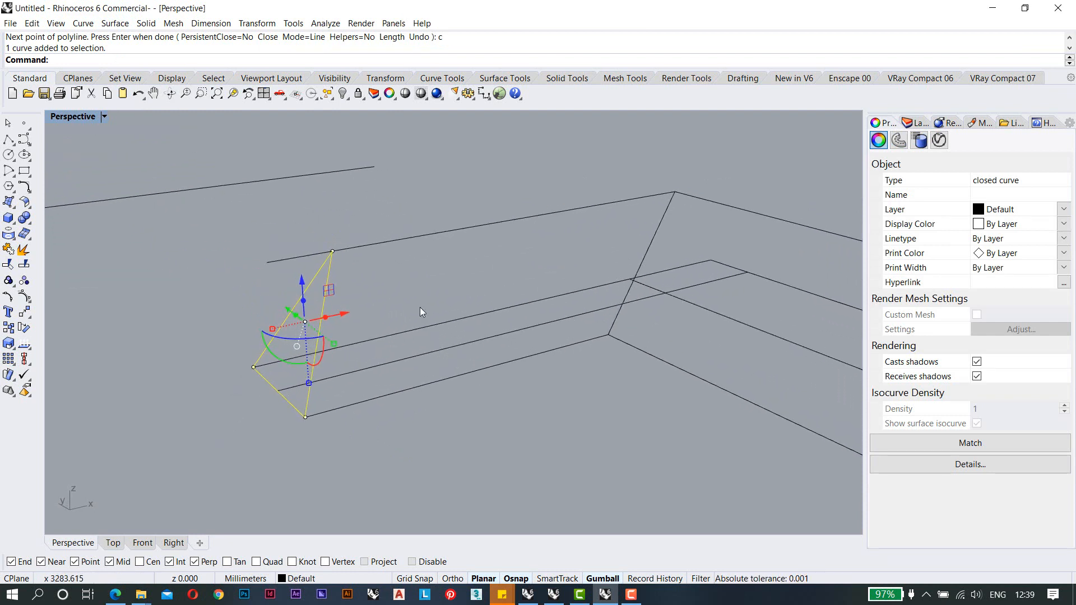
left_click(121, 26)
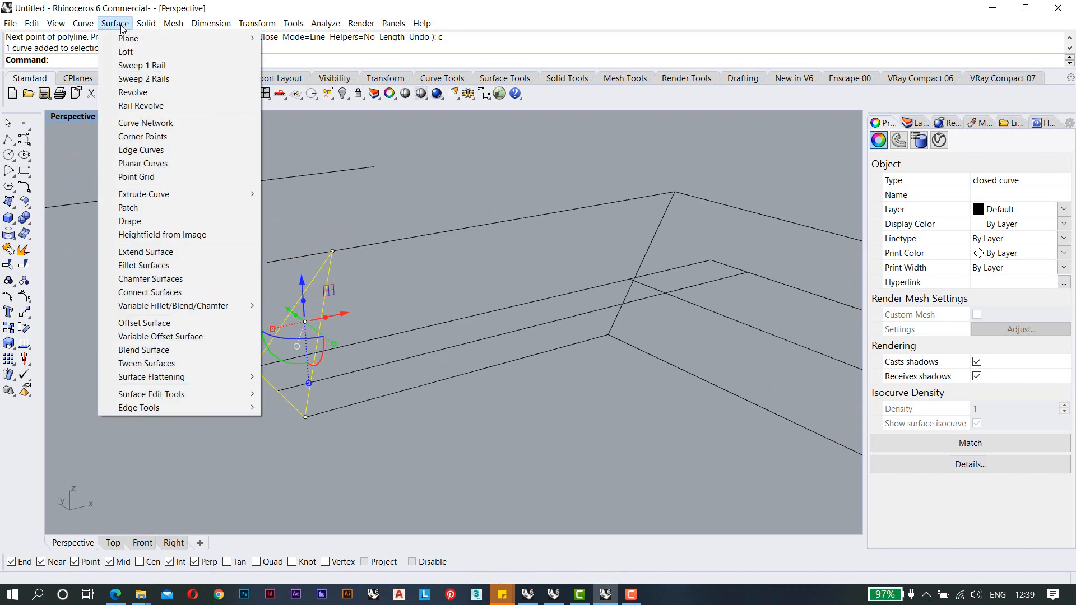
left_click(187, 164)
Create a planar surface from the closed four-sided curve on the narrow wing's inner slope.
mouse_move(292, 314)
right_mouse_down()
mouse_move(366, 359)
mouse_move(338, 315)
mouse_move(418, 348)
mouse_move(227, 162)
right_mouse_up()
left_click(326, 309)
left_click(364, 346)
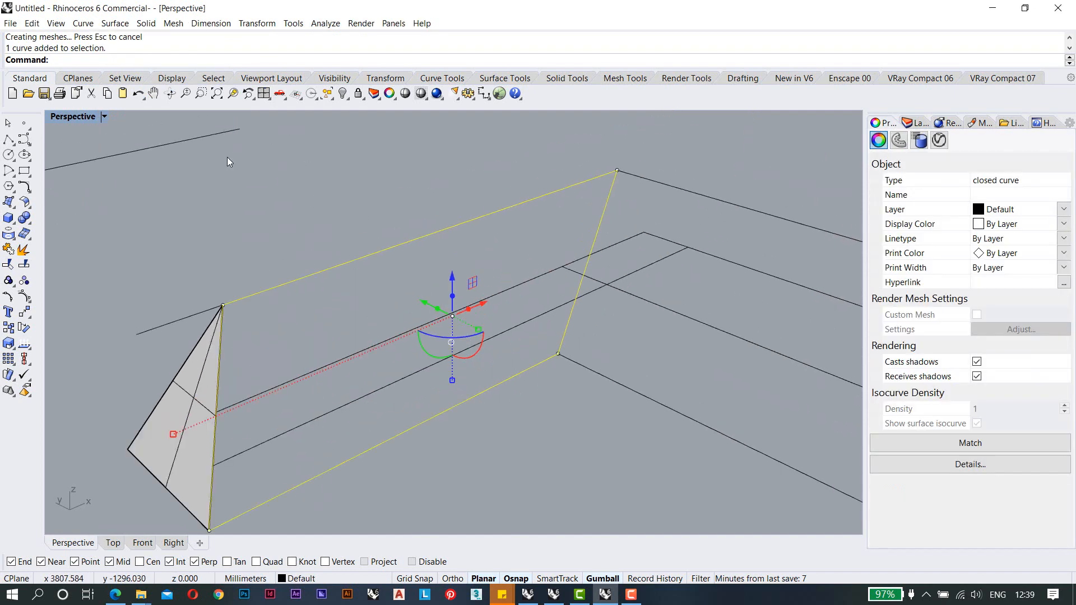
left_click(115, 23)
left_click(170, 164)
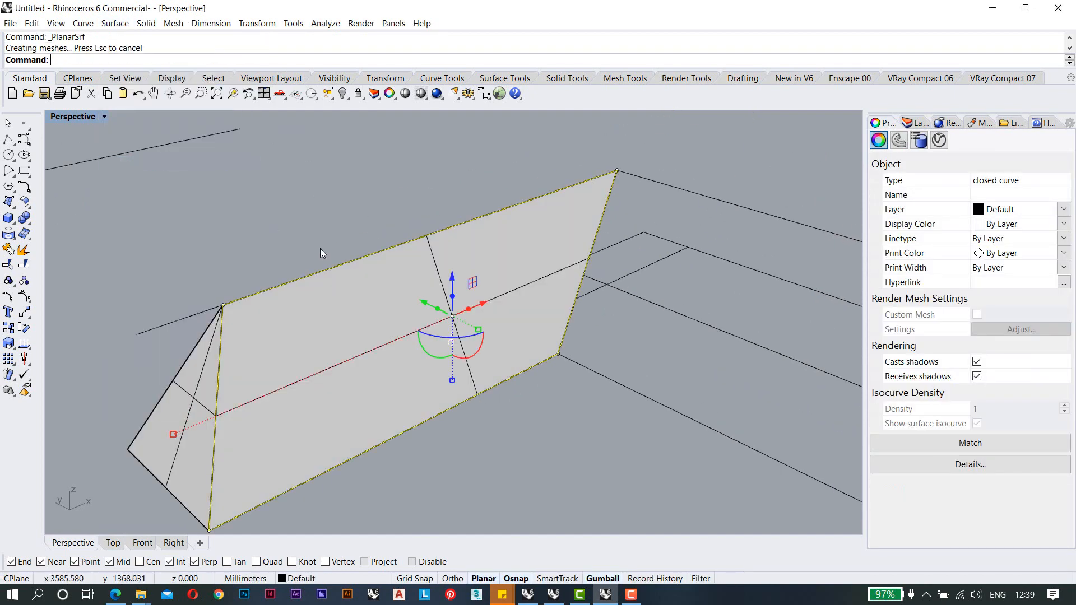
Draw a closed four-sided polyline for the wide wing's inner slope through the ridge corner, inner corner, end corner and triangle apex.
mouse_move(322, 252)
right_mouse_down()
mouse_move(507, 301)
mouse_move(268, 220)
right_mouse_up()
left_click(9, 139)
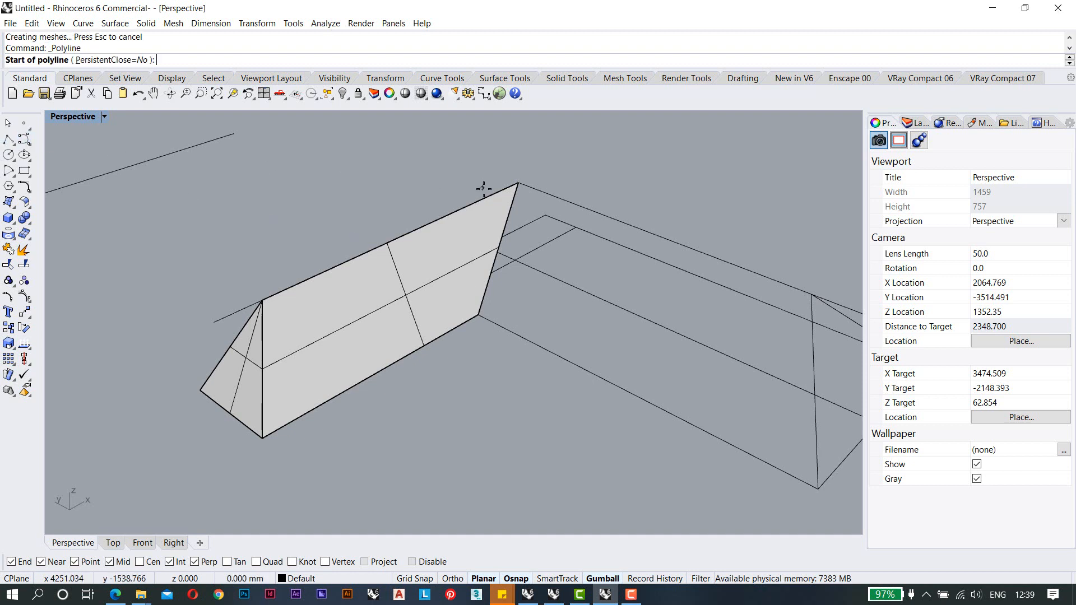
left_click(518, 184)
left_click(478, 315)
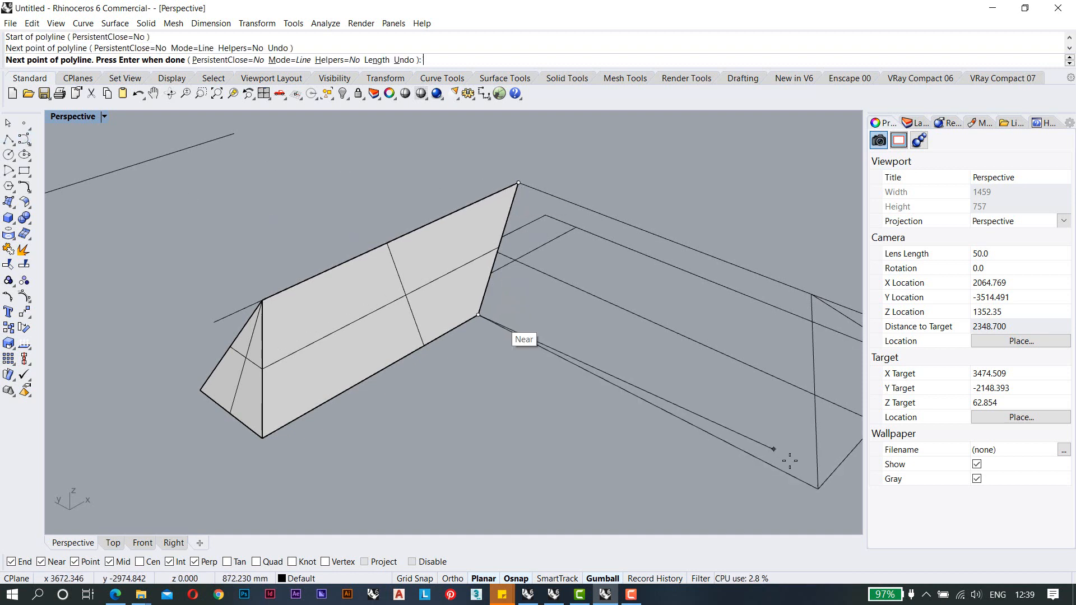
left_click(819, 489)
left_click(811, 294)
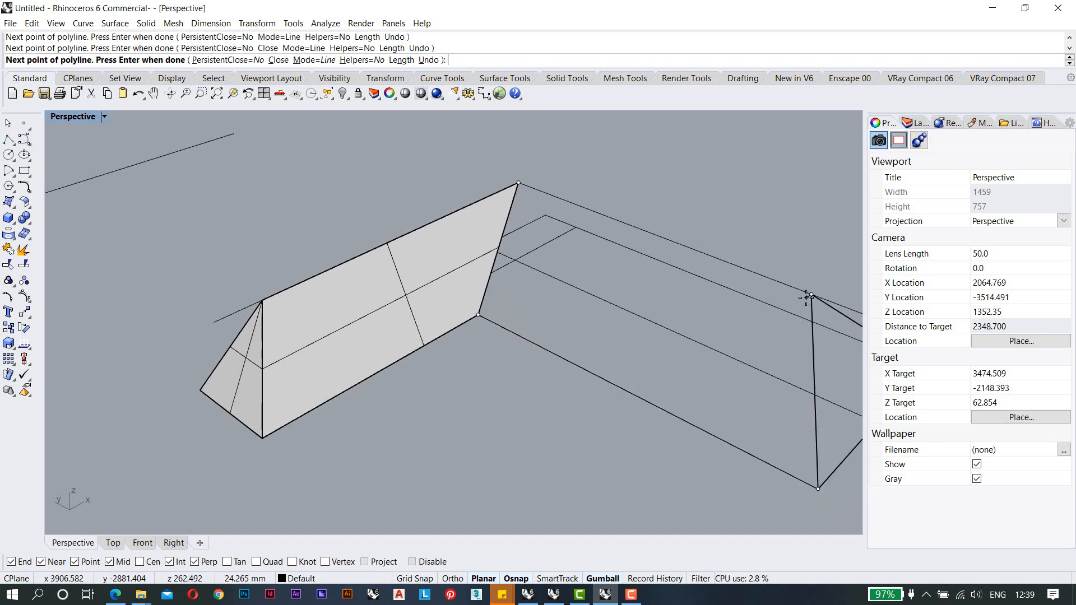
type("c")
key("Return")
Create a planar surface from the closed four-sided curve on the wide wing's inner slope.
left_click(809, 311)
left_click(840, 358)
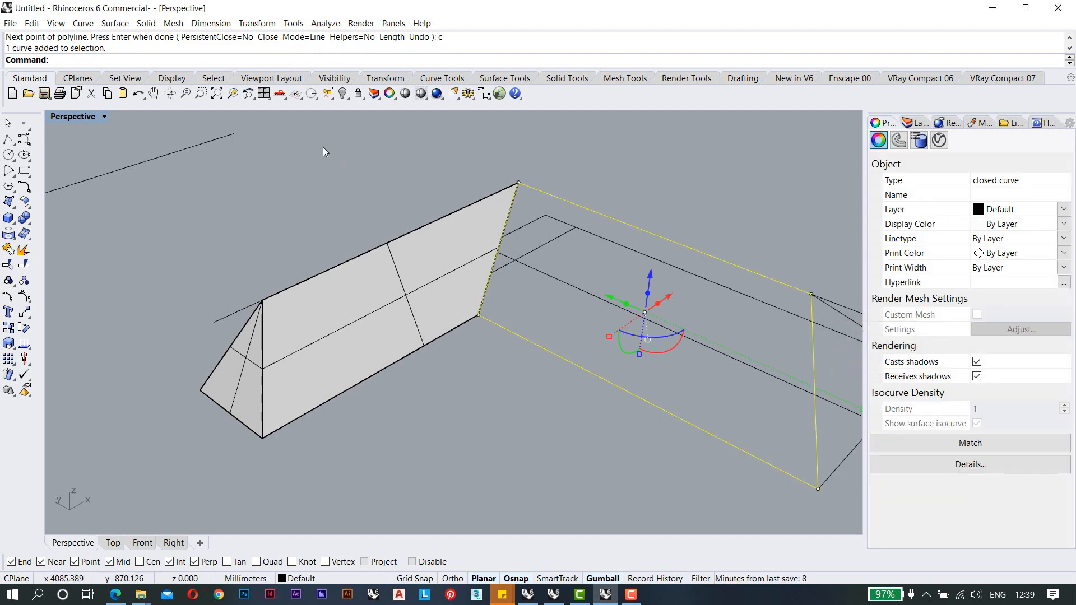
left_click(115, 23)
left_click(143, 164)
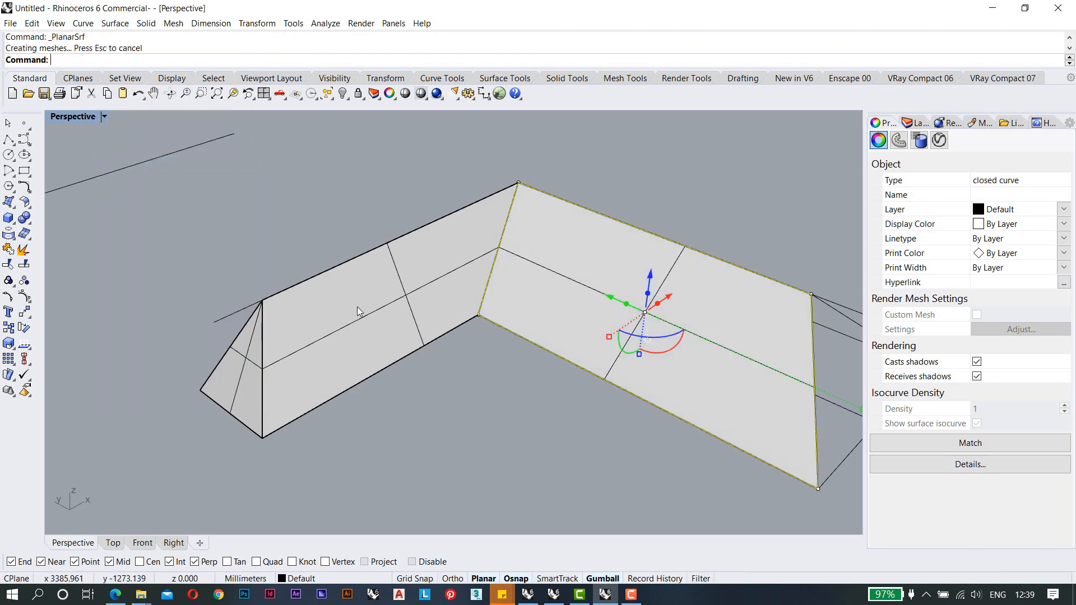
Create a planar surface from the sloped triangle at the wide wing's end and clear the selection.
right_click_drag(560, 337, 493, 353)
left_click(661, 354)
right_click(661, 355)
key("Escape")
Draw a closed four-sided polyline for the wide wing's outer slope through the triangle apex, end corner, outer corner and ridge corner.
left_click(7, 139)
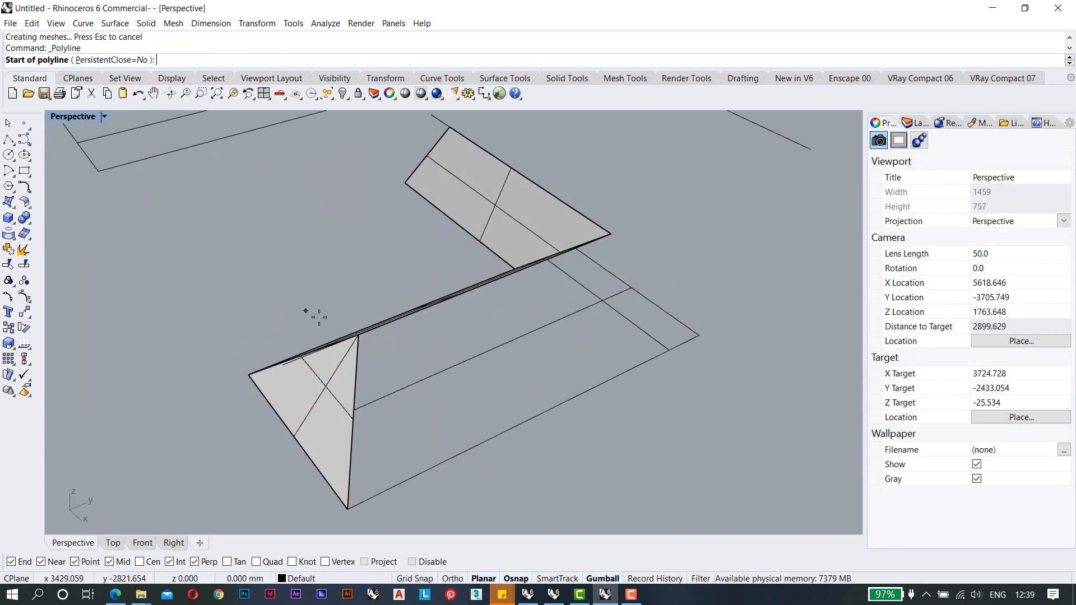
left_click(357, 335)
right_click_drag(357, 336, 228, 452)
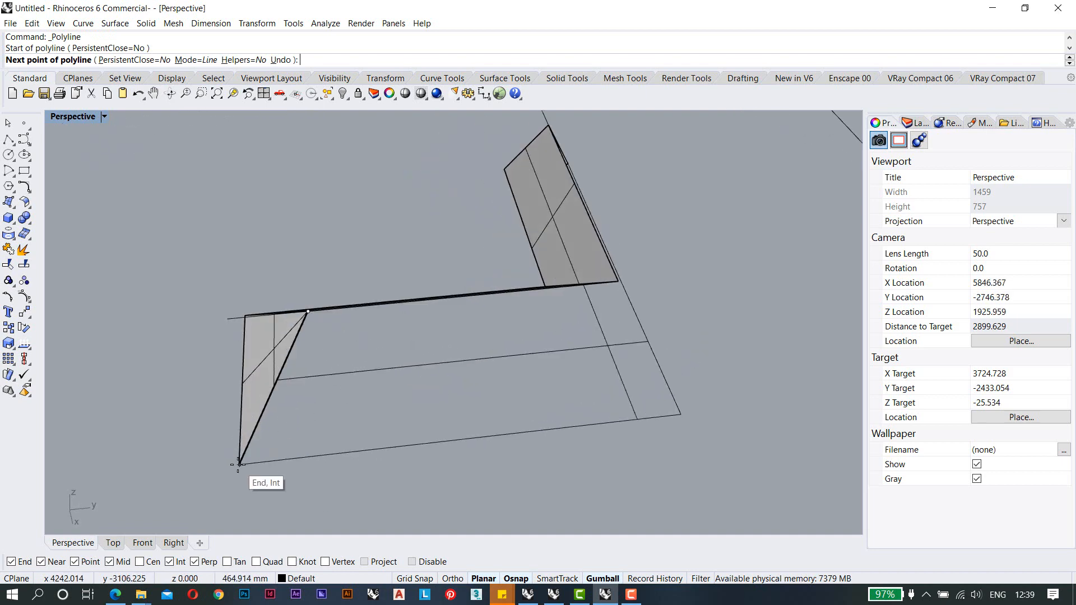
left_click(240, 463)
left_click(687, 419)
right_click_drag(686, 420, 548, 385)
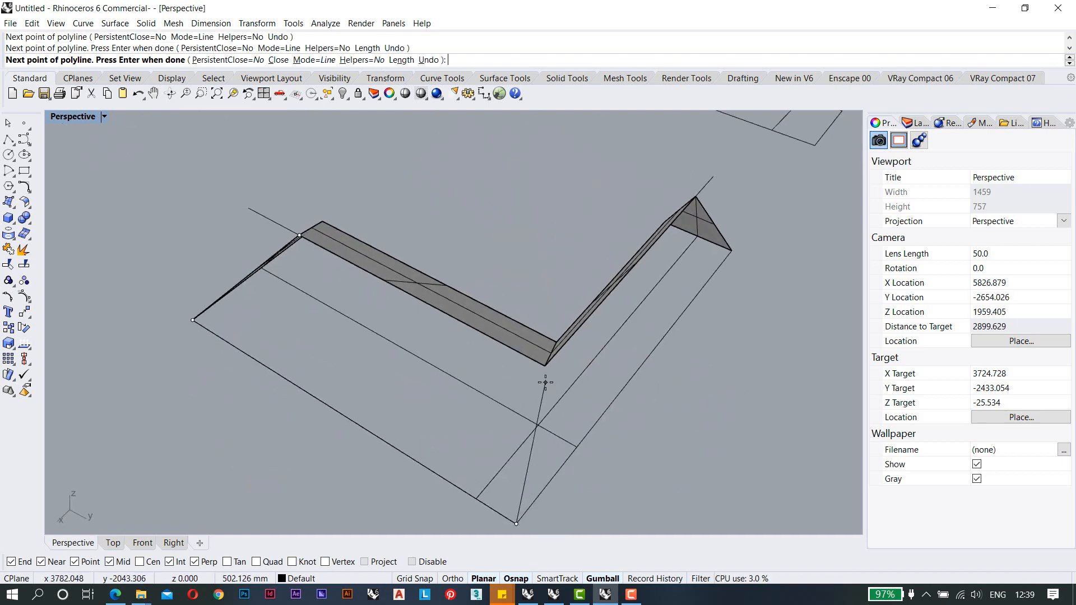
left_click(544, 366)
type("c")
key("Return")
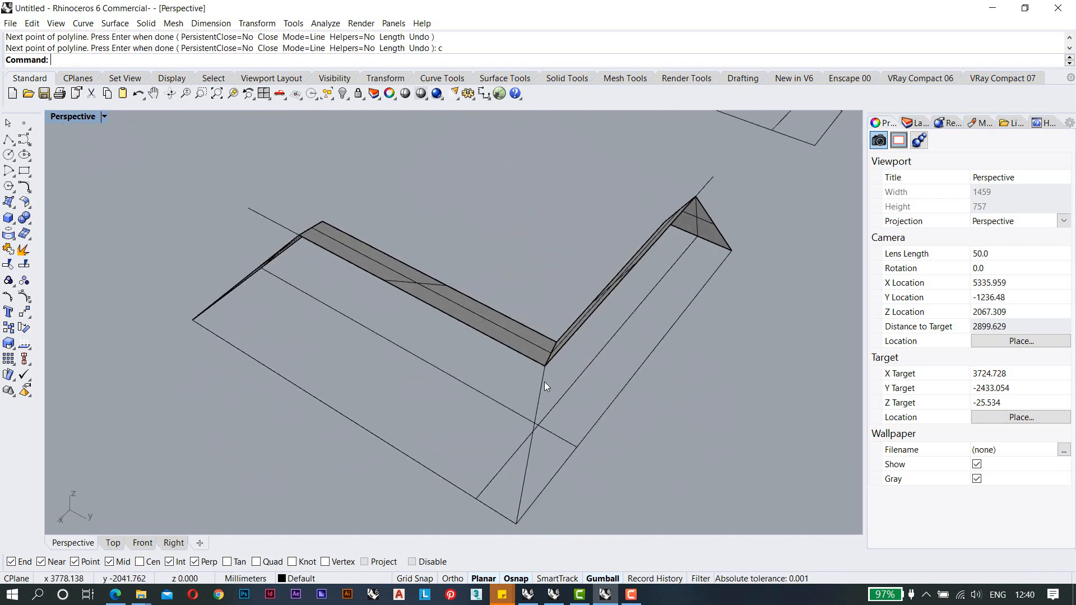
Create a planar surface from the closed curve on the wide wing's outer slope and deselect it.
left_click(114, 23)
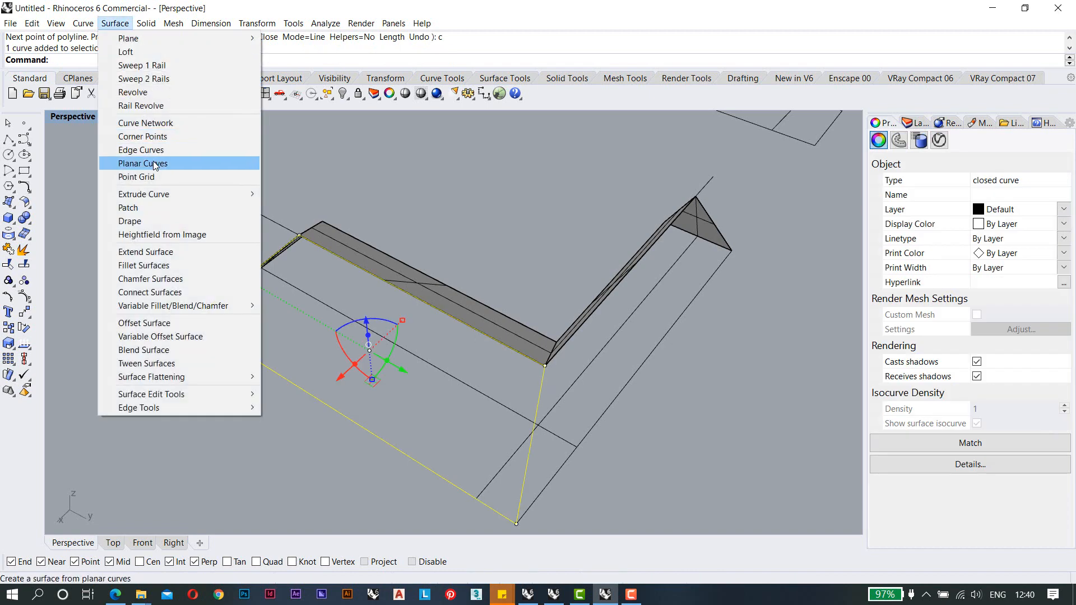
left_click(147, 161)
right_click_drag(147, 161, 526, 329)
left_click(524, 325)
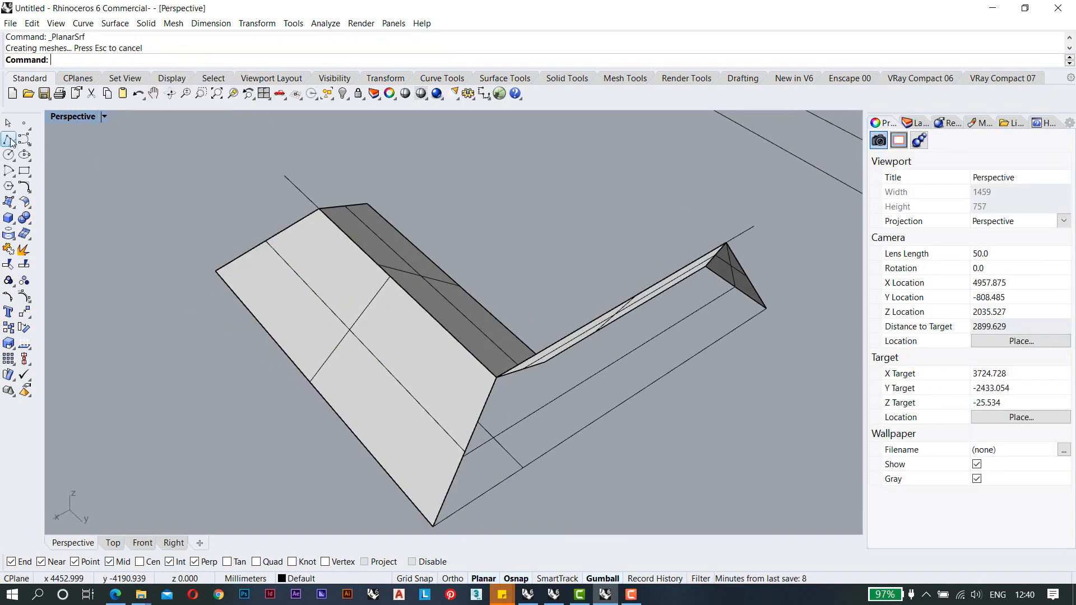
Draw a closed four-sided polyline for the narrow wing's outer slope through the ridge corner, outer corner, end corner and triangle apex.
left_click(9, 140)
right_click_drag(650, 269, 499, 323)
left_click(379, 388)
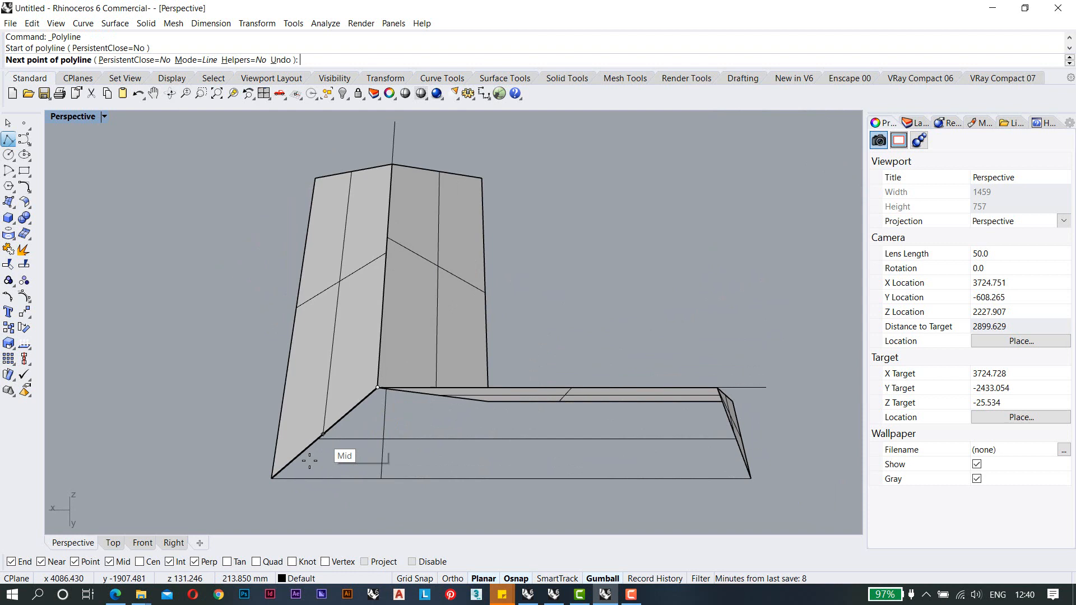
left_click(272, 478)
left_click(746, 484)
right_click_drag(747, 484, 692, 449)
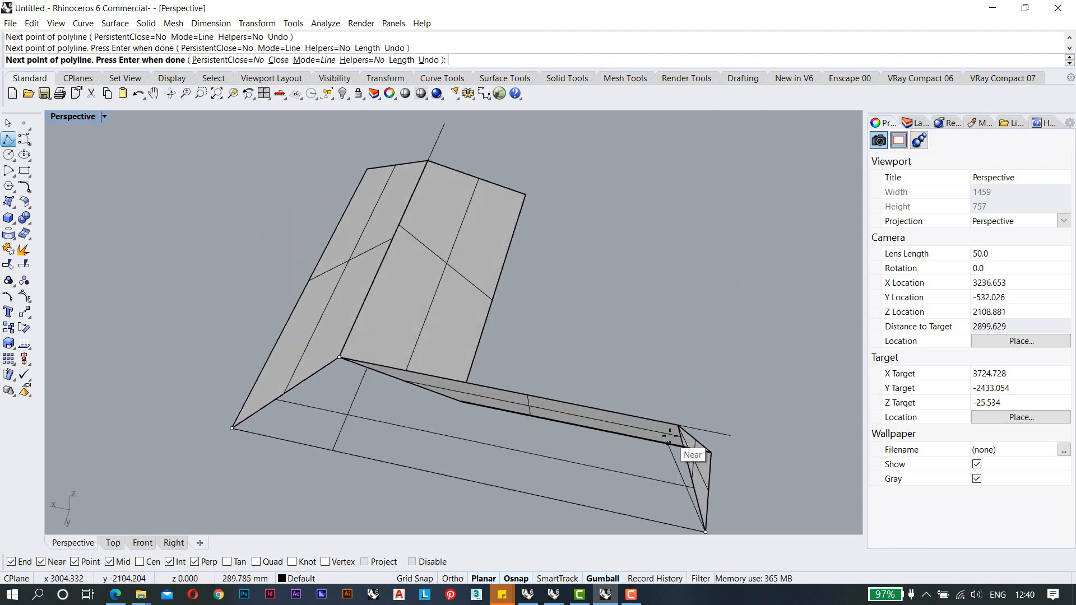
left_click(678, 425)
type("c")
key("Return")
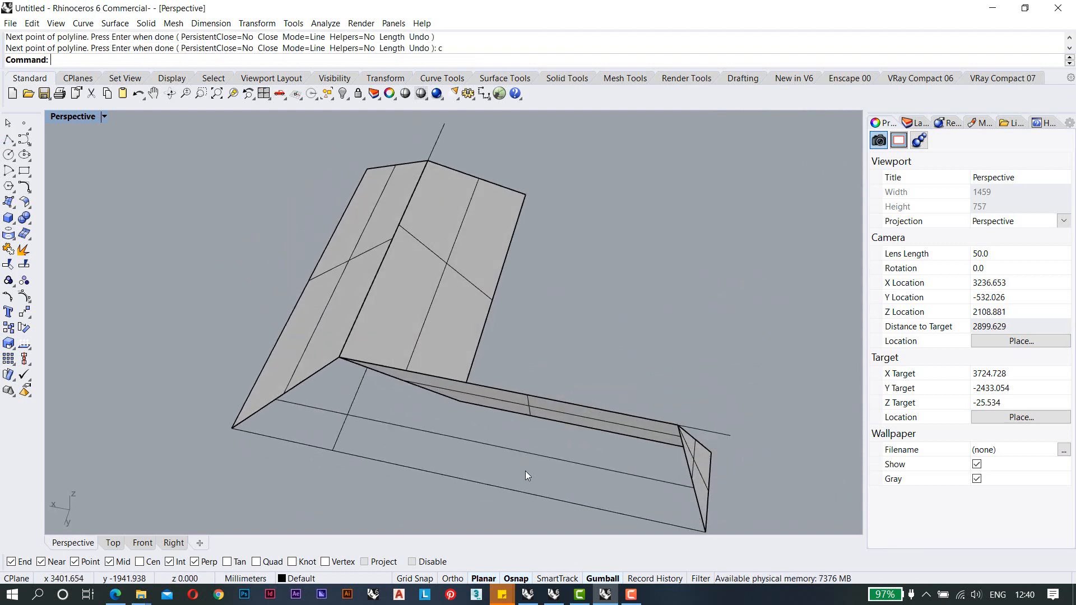
Create a planar surface from the closed curve on the narrow wing's outer slope and deselect it.
left_click(534, 498)
left_click(587, 545)
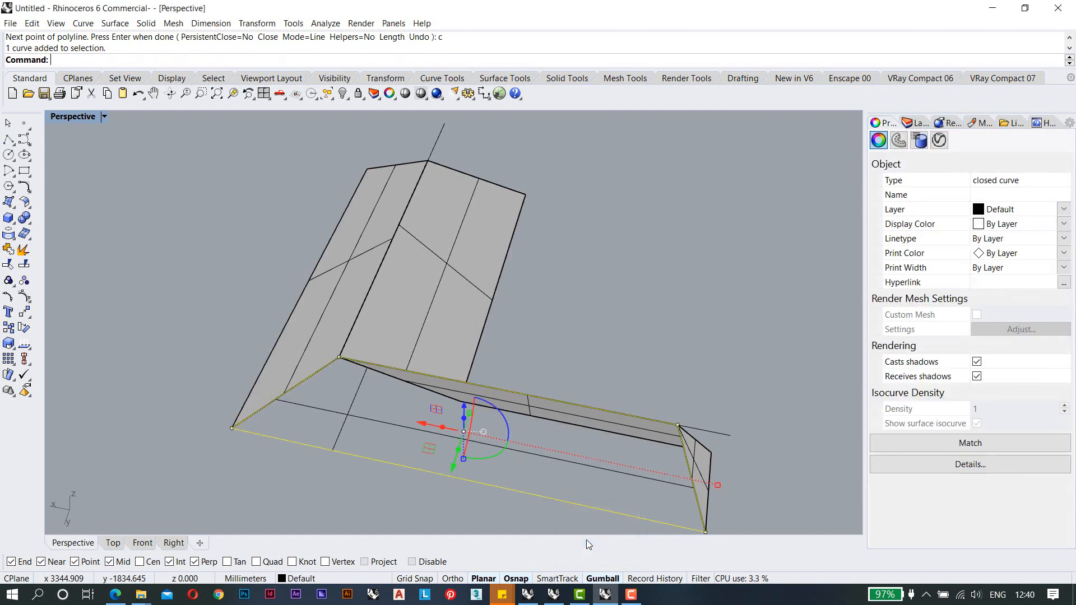
left_click(115, 23)
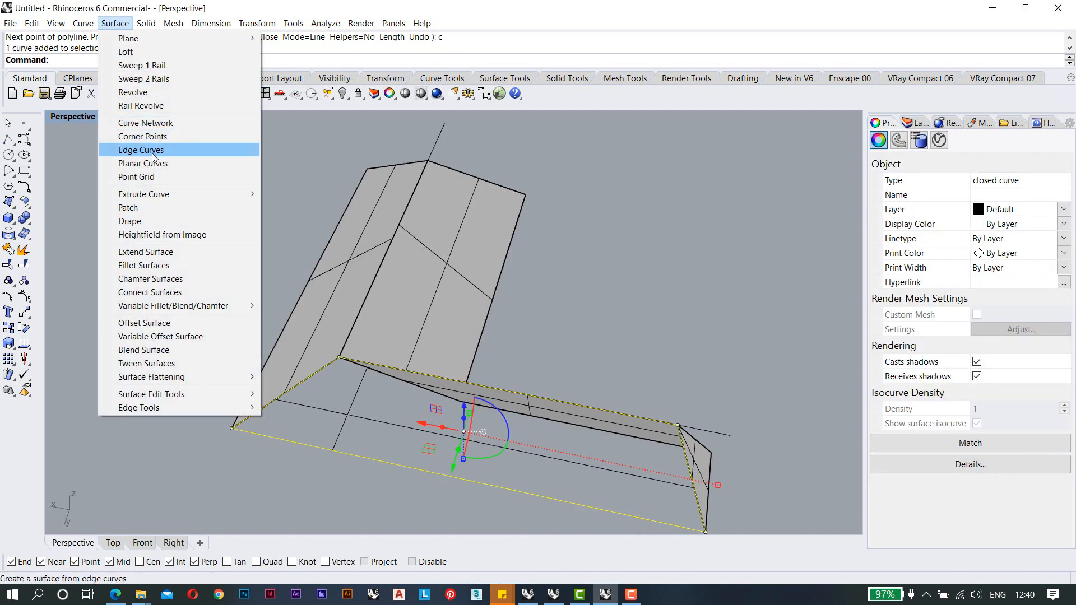
left_click(163, 160)
right_click_drag(688, 336, 216, 349)
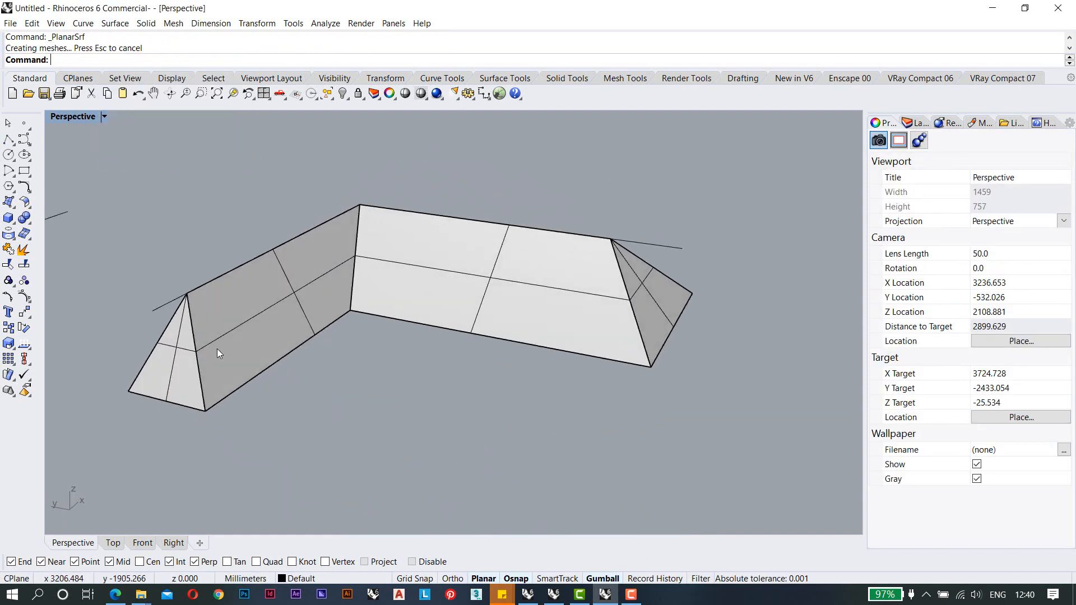
Join all the planar surfaces of the hipped L-shaped roof into one polysurface and clear the selection.
scroll(216, 349, "up", 3)
left_click(150, 355)
left_click(259, 287, "shift")
left_click(557, 250, "shift")
scroll(558, 250, "down", 4)
right_click_drag(583, 247, 695, 345)
left_click(800, 410, "shift")
right_click_drag(752, 376, 583, 358)
left_click(585, 357, "shift")
right_click_drag(644, 305, 483, 304)
left_click(375, 312, "shift")
right_click_drag(641, 239, 562, 205)
key("Return")
key("Escape")
scroll(562, 205, "up", 8)
left_click(562, 205)
scroll(565, 281, "down", 8)
right_click_drag(565, 280, 406, 250)
scroll(380, 287, "down", 8)
key("Escape")
In the Top view, draw two parallel vertical lines with the Curve command in the empty area beside the roof models.
scroll(406, 250, "down", 4)
right_click_drag(473, 267, 529, 325, "shift")
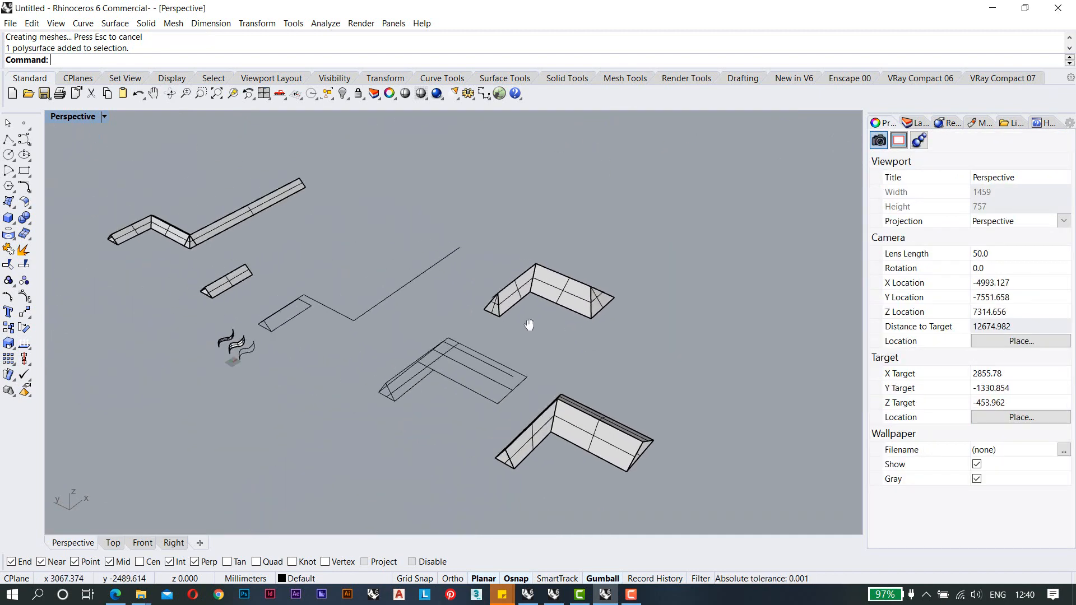
right_click_drag(476, 287, 448, 267, "shift")
scroll(479, 261, "down", 4)
double_click(63, 120)
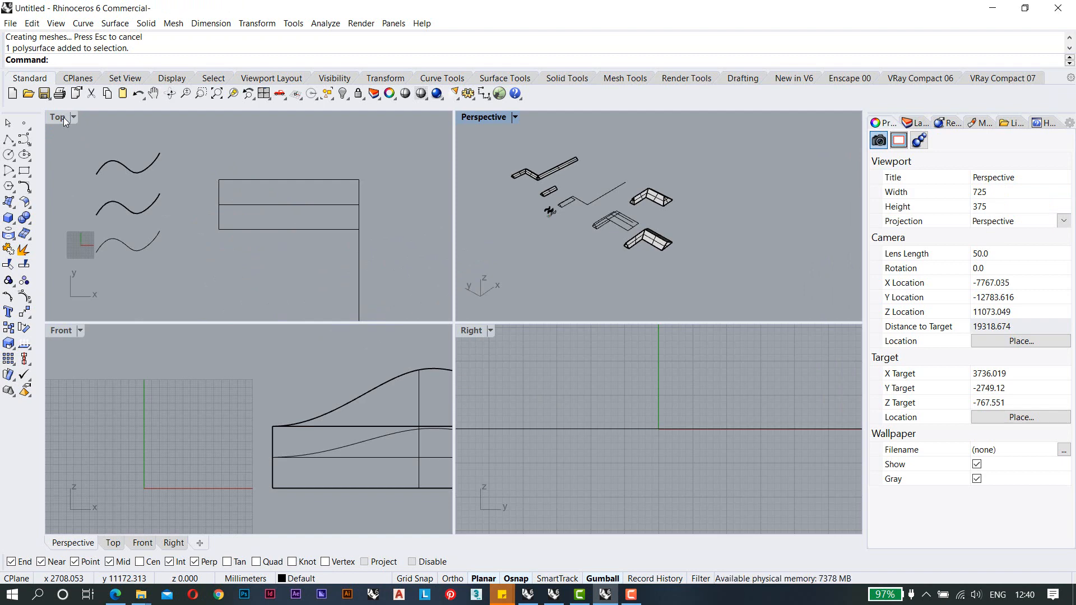
double_click(64, 119)
scroll(441, 268, "down", 18)
right_click_drag(559, 300, 314, 328)
scroll(494, 308, "down", 6)
right_click_drag(505, 305, 346, 300)
scroll(414, 272, "up", 3)
left_click(25, 140)
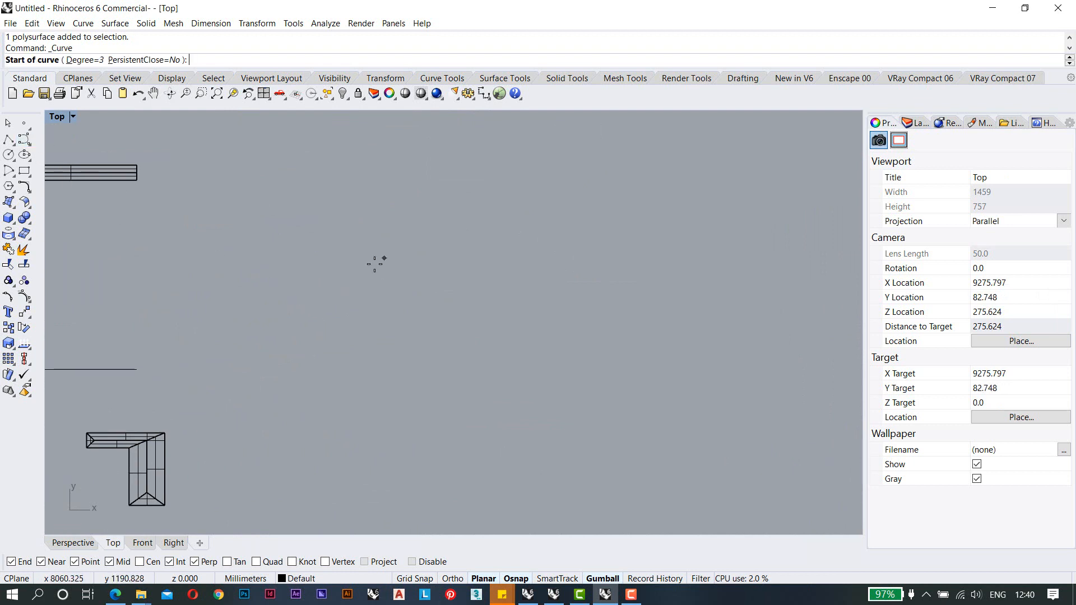
left_click(307, 209)
left_click(307, 453)
key("Return")
left_click(628, 189)
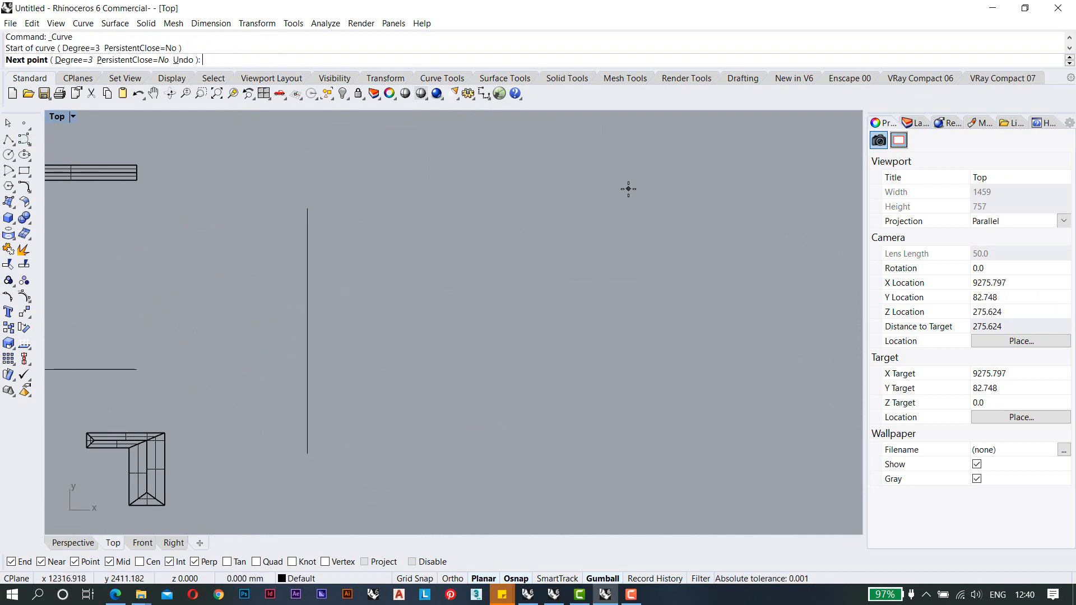
left_click(630, 453)
key("Return")
Draw a wavy degree-3 curve that crosses both vertical lines through their upper parts.
key("Return")
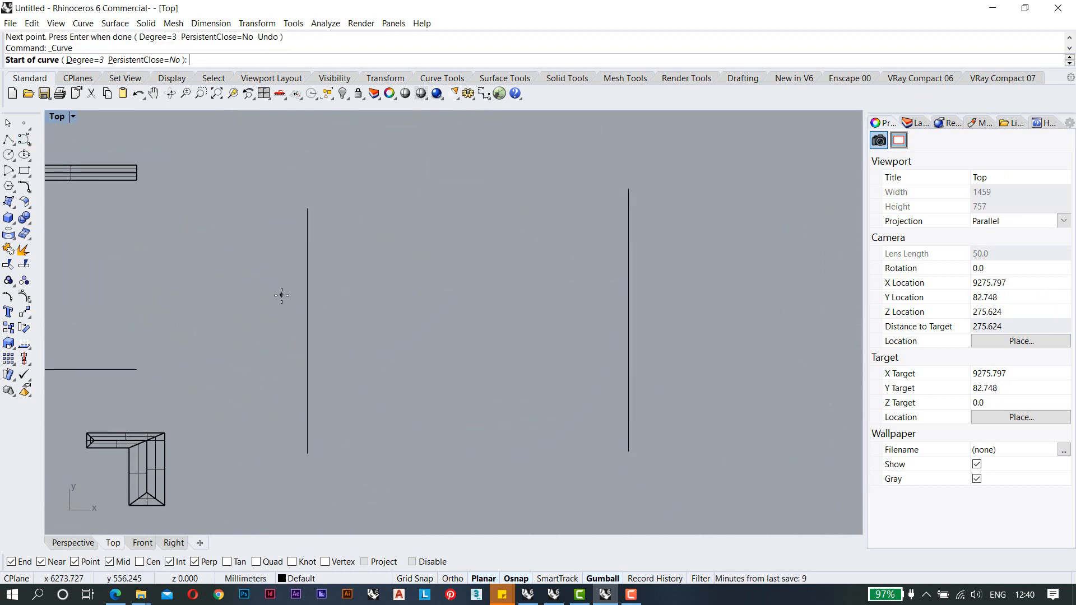
left_click(282, 296)
left_click(373, 234)
left_click(454, 279)
left_click(523, 356)
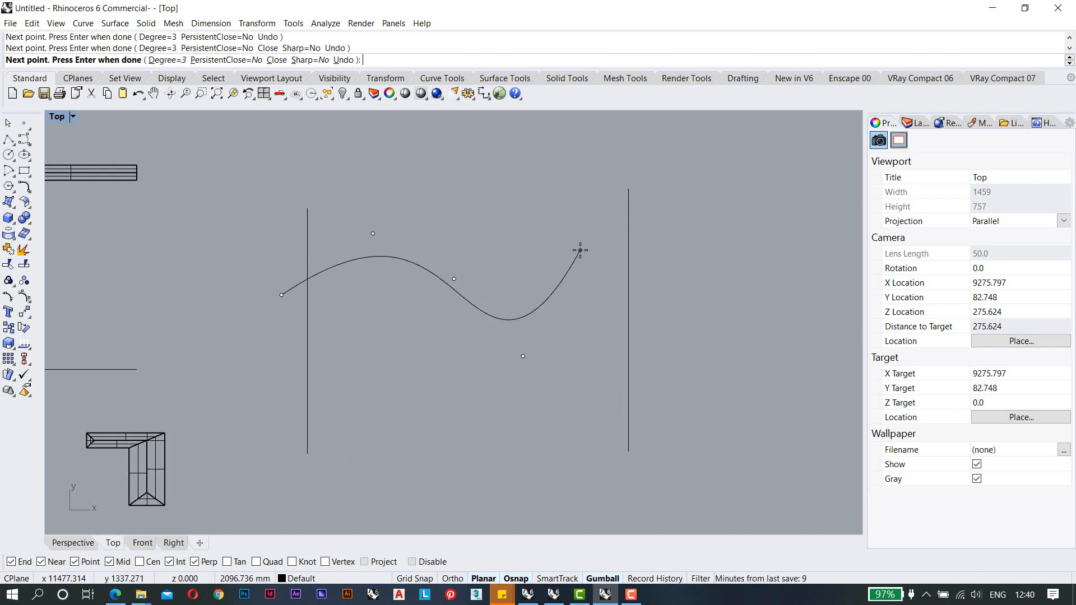
key("Return")
key("Return")
left_click(252, 384)
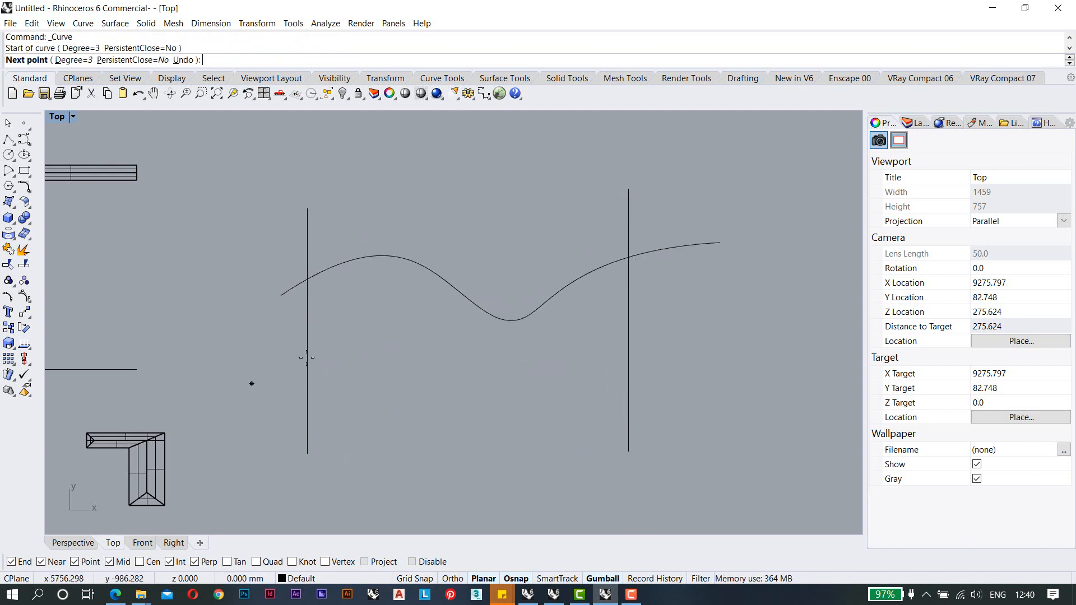
left_click(390, 323)
left_click(487, 405)
left_click(544, 441)
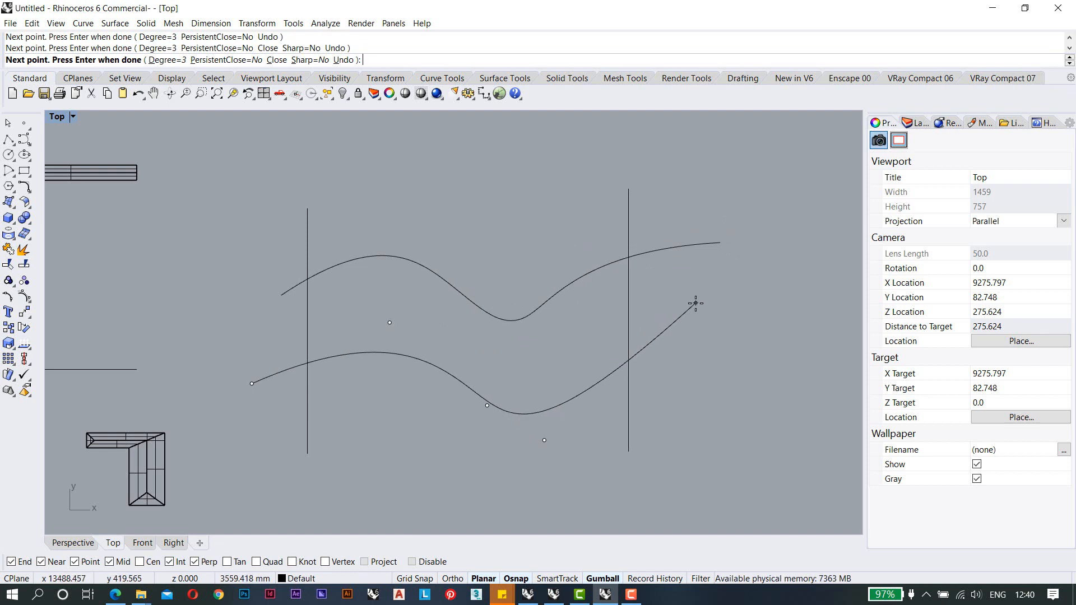
key("Escape")
key("Return")
left_click(249, 333)
left_click(398, 395)
left_click(430, 316)
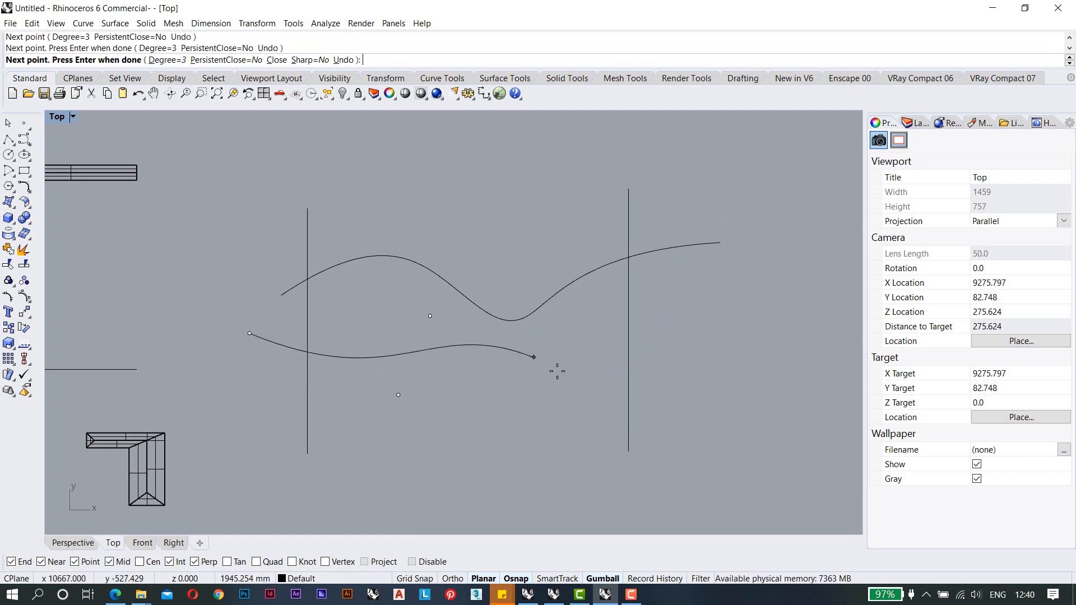
left_click(557, 371)
key("Escape")
Draw a second wavy degree-3 curve below the first one, crossing both vertical lines.
key("Return")
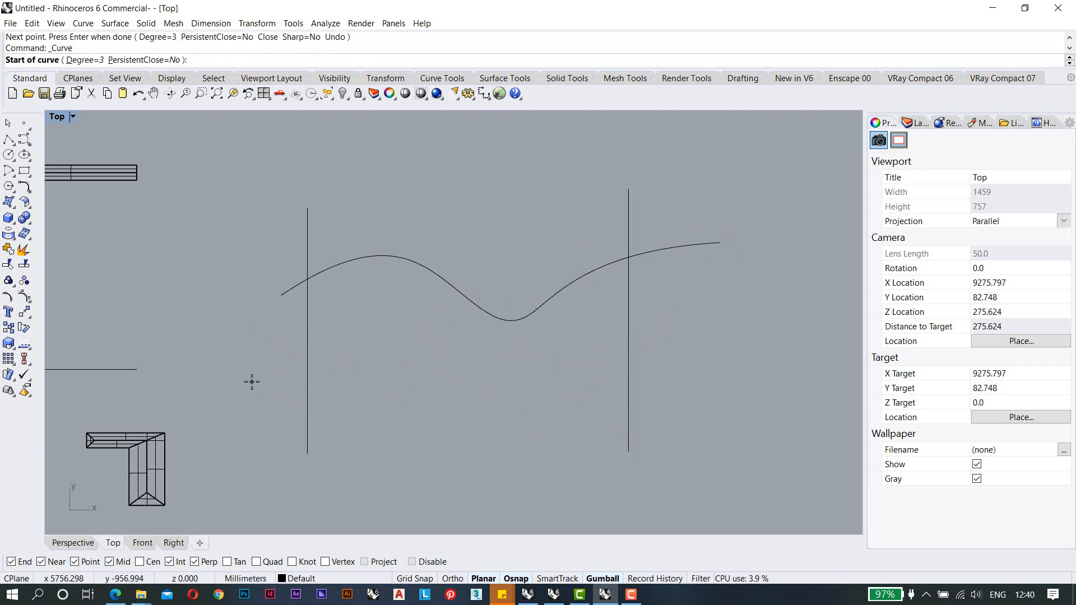
left_click(252, 382)
left_click(391, 310)
left_click(504, 390)
left_click(562, 434)
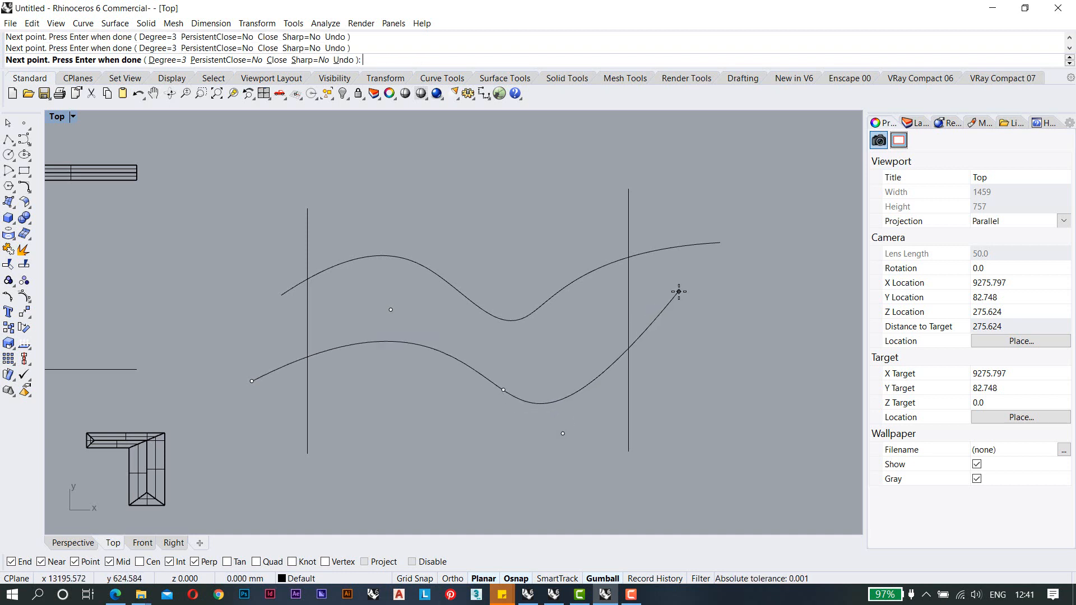
left_click(679, 291)
key("Return")
Trim the ends of both wavy curves that extend outside the two vertical lines.
scroll(505, 319, "down", 2)
right_click_drag(504, 319, 445, 322)
left_click_drag(594, 401, 277, 198)
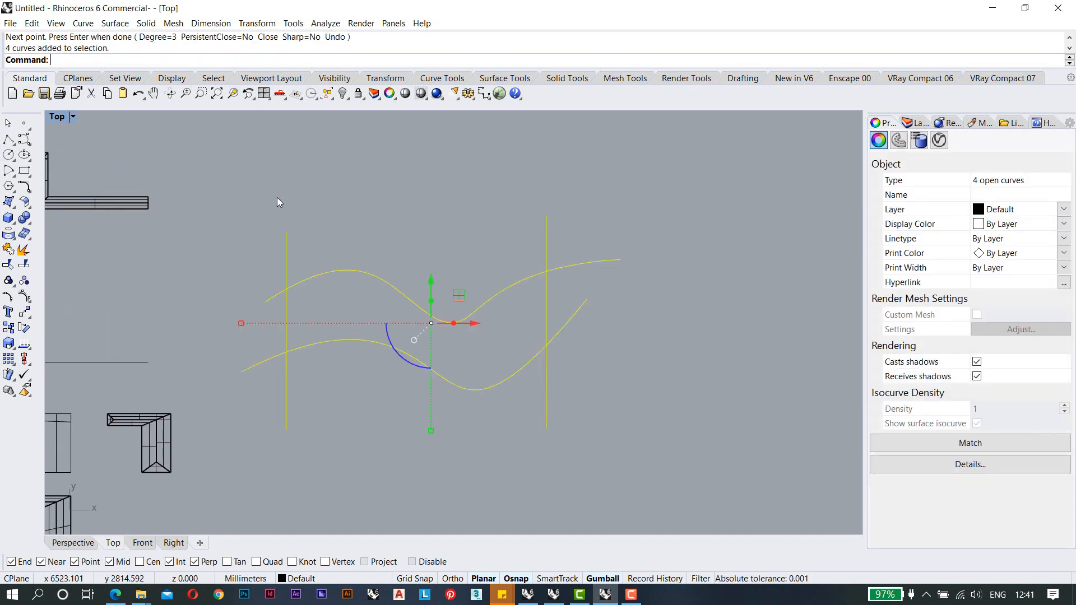
type("Trim")
key("Return")
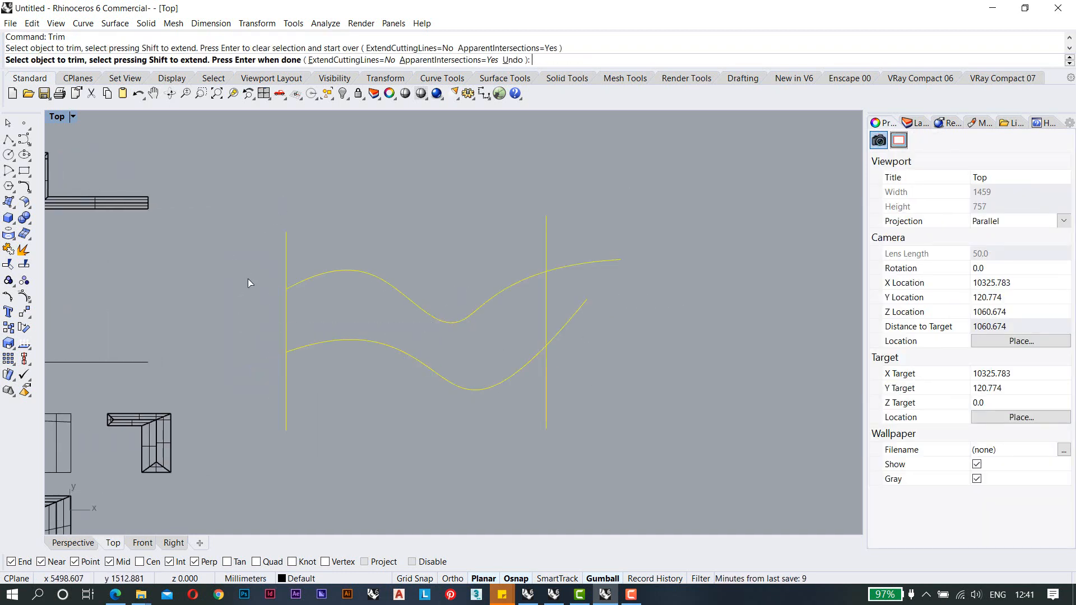
left_click_drag(602, 357, 575, 196)
key("Return")
Frame the two trimmed wavy curves in the Perspective view and clear the selection.
scroll(466, 327, "down", 4)
scroll(460, 326, "up", 8)
right_click_drag(434, 358, 484, 395)
left_click_drag(463, 457, 363, 217)
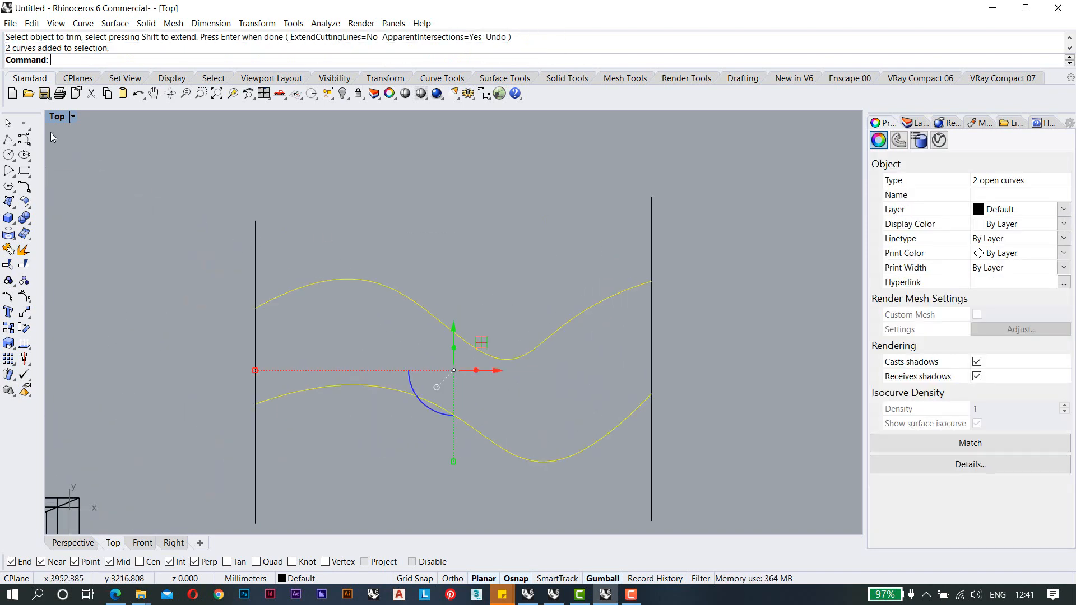
double_click(57, 116)
double_click(510, 122)
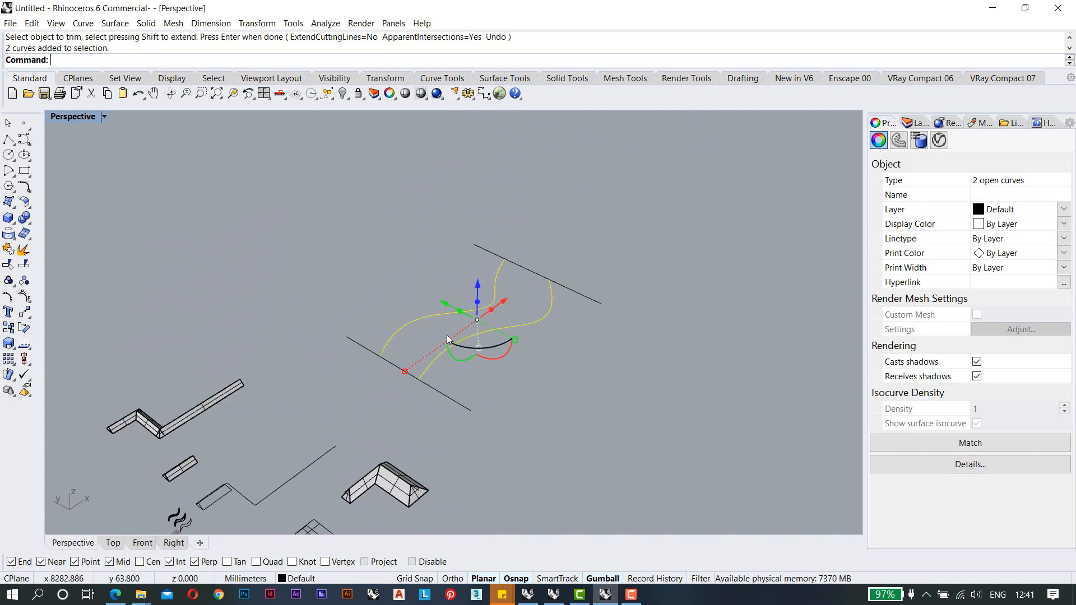
scroll(448, 340, "up", 7)
right_click_drag(449, 339, 530, 309)
right_click_drag(315, 403, 465, 277, "shift")
left_click(227, 96)
left_click(480, 293)
scroll(481, 293, "down", 4)
scroll(443, 315, "up", 4)
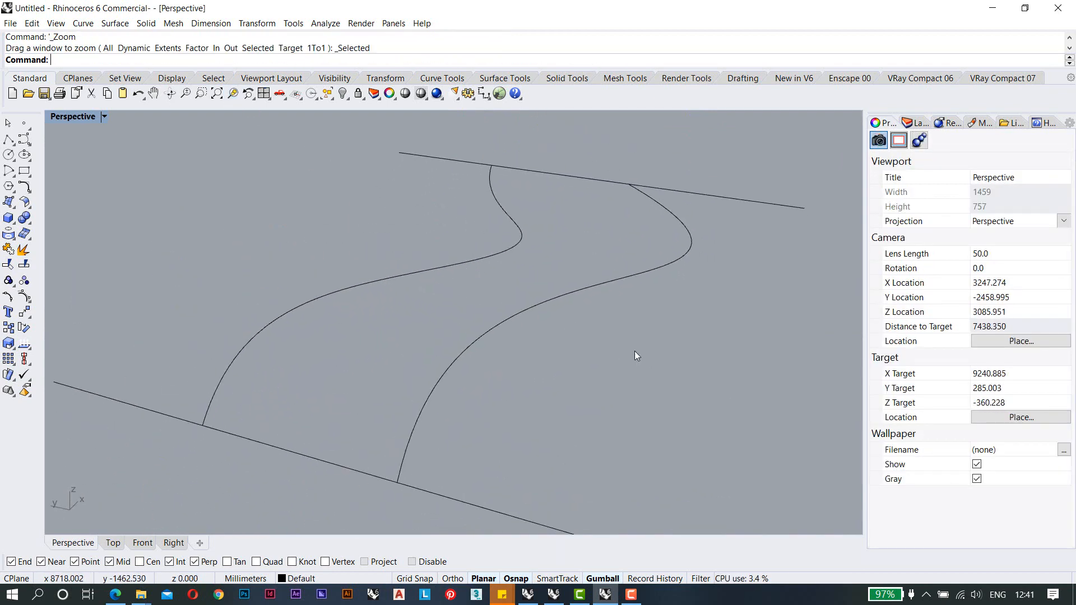
left_click_drag(635, 352, 389, 236)
left_click(373, 296)
right_click_drag(300, 351, 216, 348)
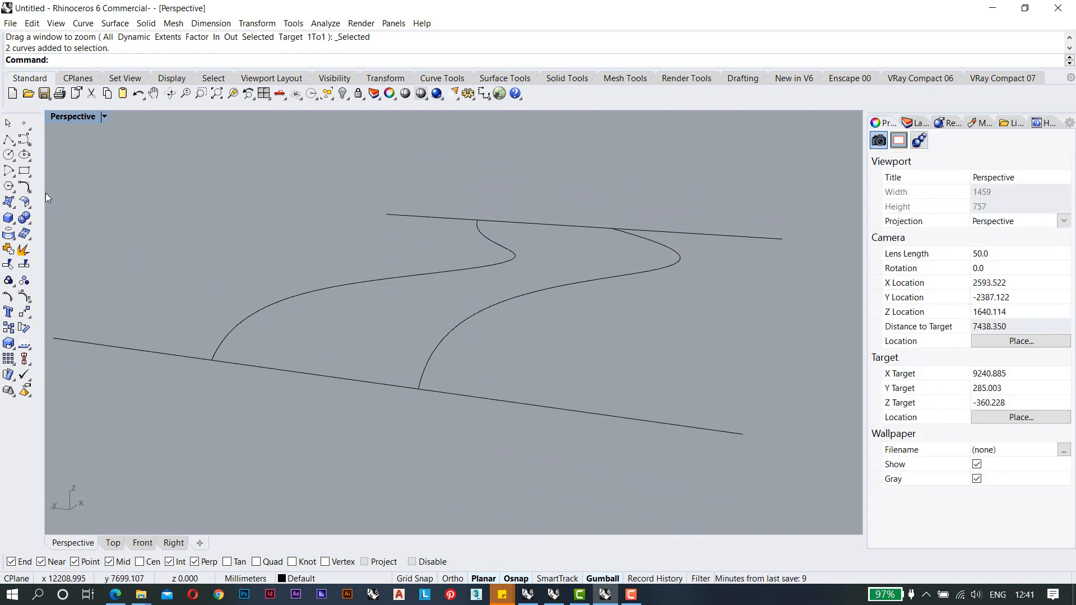
Draw an upright arc joining the wavy curves' endpoints on the first line, setting its height in the Right view.
left_click(16, 178)
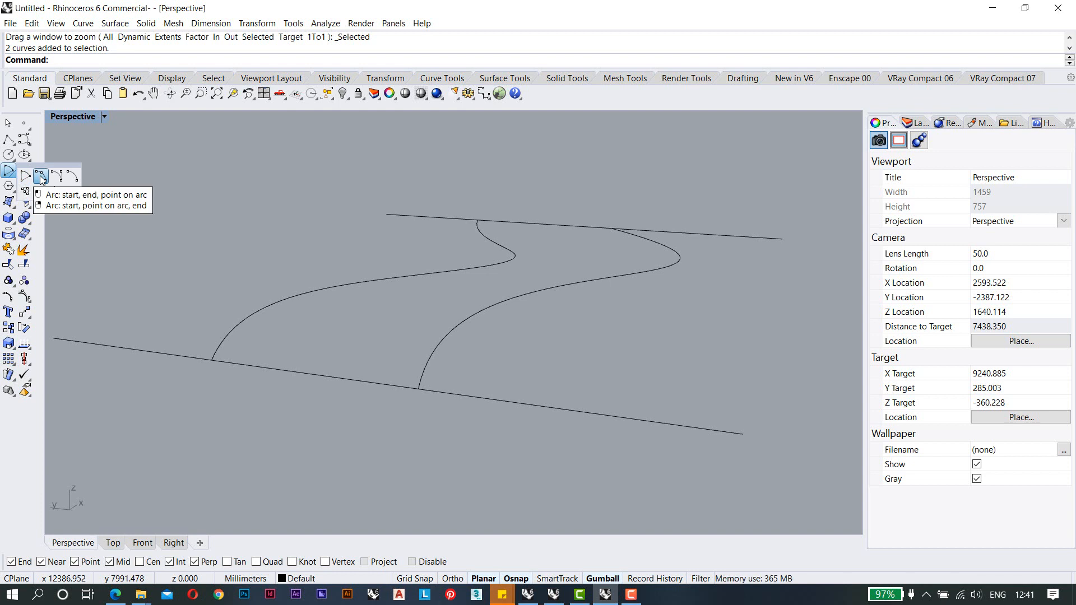
left_click(41, 178)
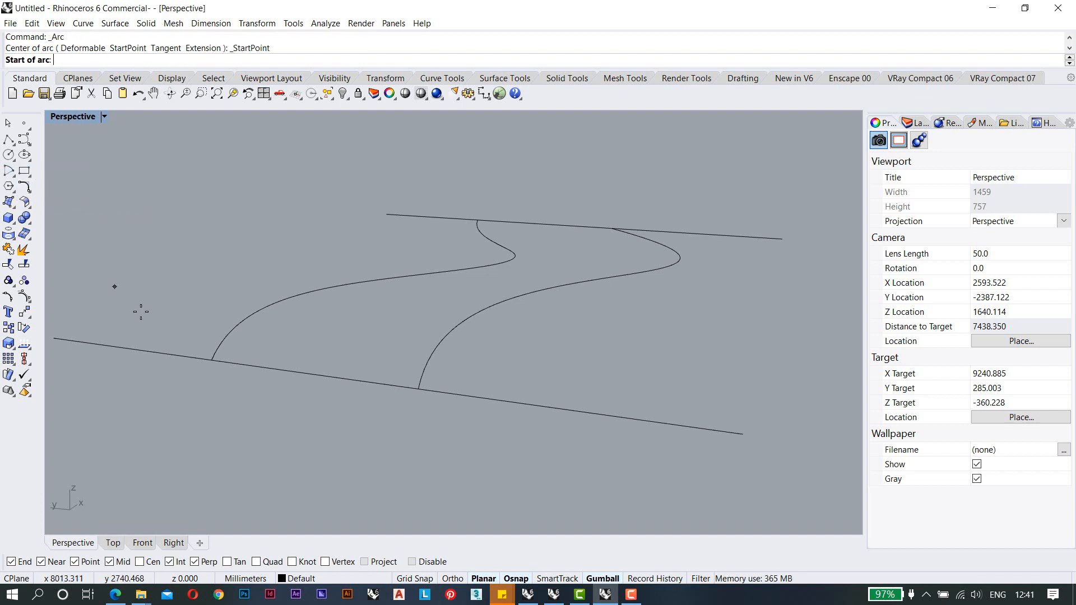
left_click(211, 359)
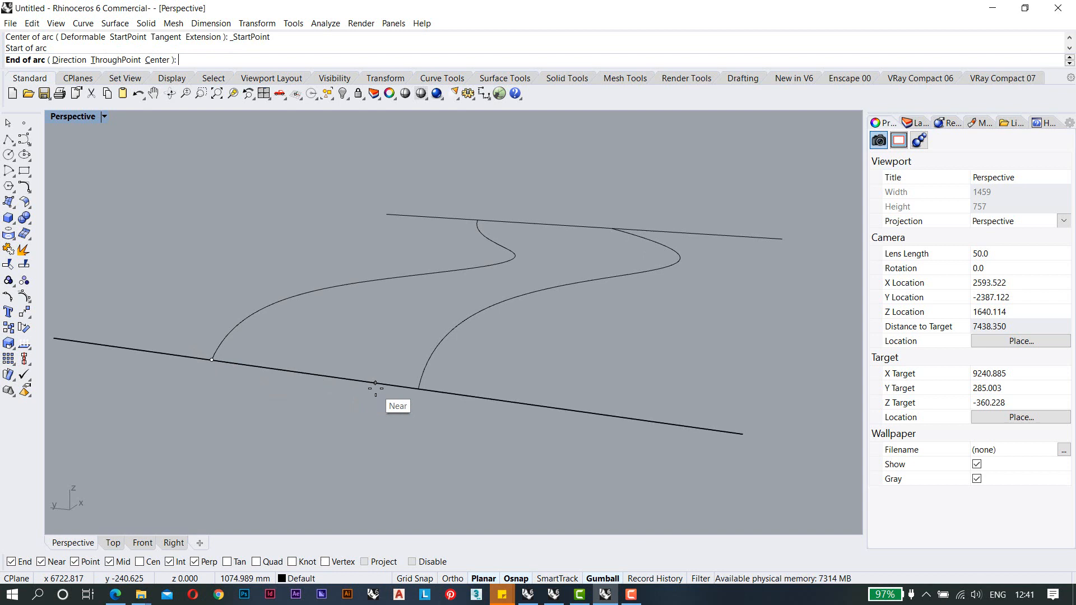
left_click(419, 389)
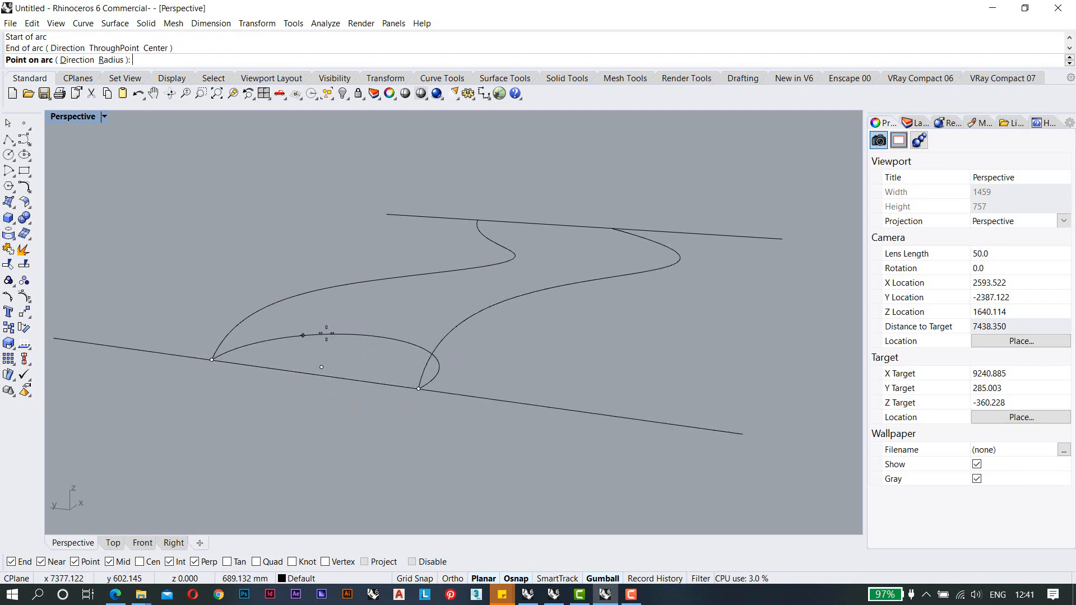
double_click(72, 117)
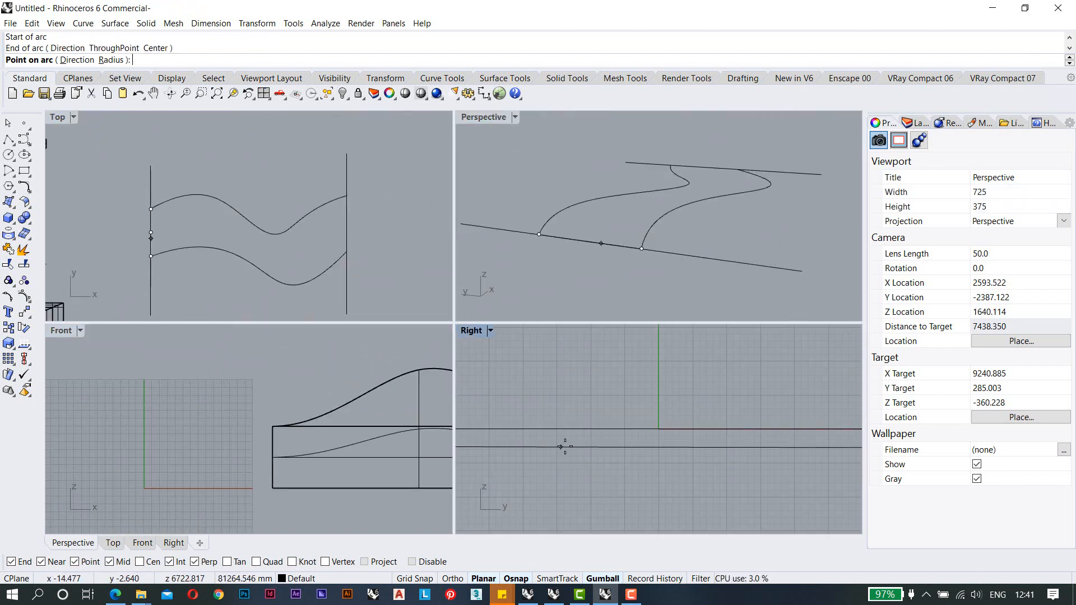
scroll(578, 431, "down", 10)
scroll(579, 432, "down", 5)
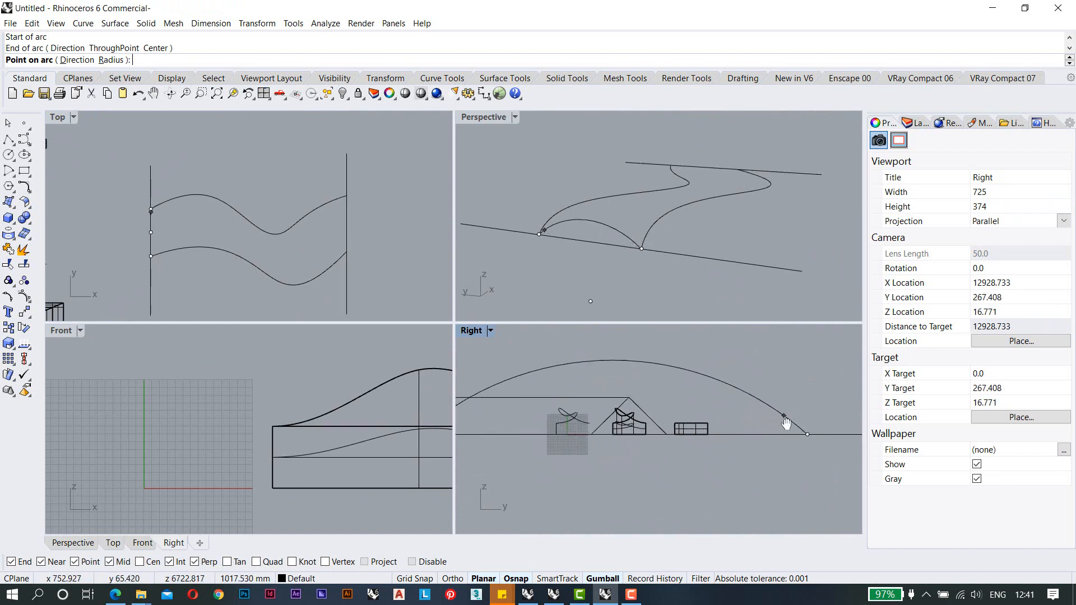
scroll(605, 449, "down", 5)
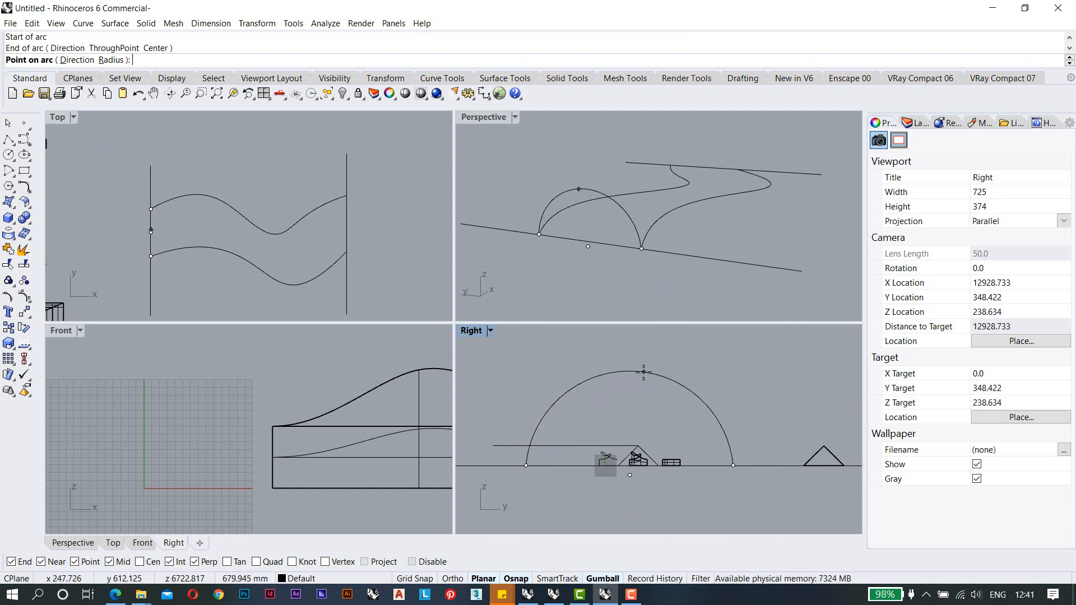
left_click(631, 394)
right_click_drag(628, 425, 617, 457)
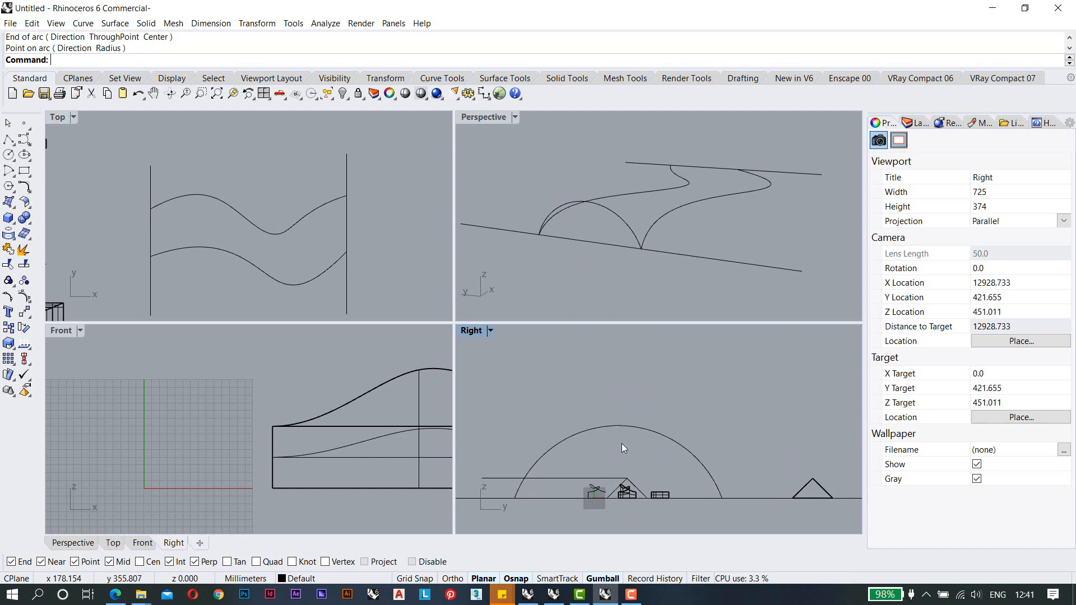
Show the arc's control points, raise its three upper points, widen their spacing and hide the points.
left_click(594, 429)
key("F10")
left_click_drag(519, 402, 713, 442)
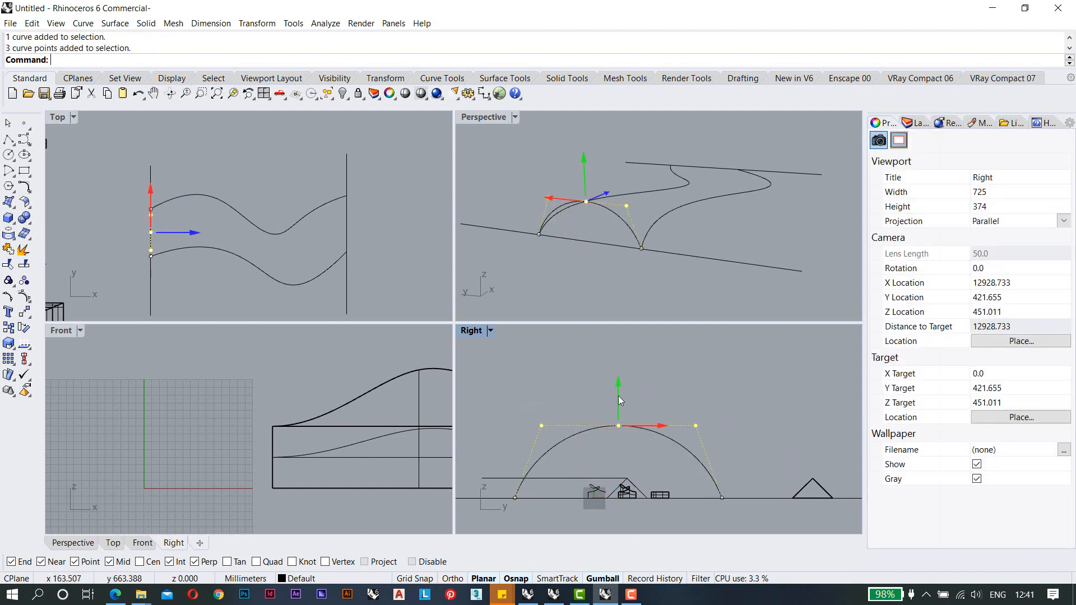
left_click_drag(619, 397, 566, 387)
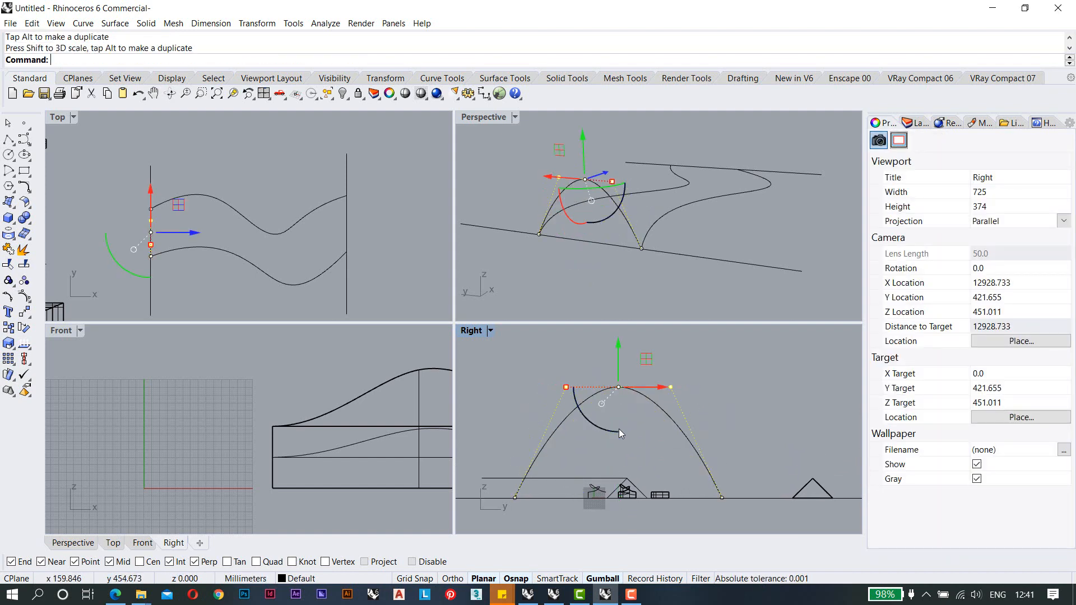
key("Escape")
key("Escape")
In the Perspective view, draw two straight polylines crossing both wavy curves between the two end lines.
right_click_drag(621, 404, 636, 414)
right_click_drag(486, 122, 545, 136)
double_click(472, 118)
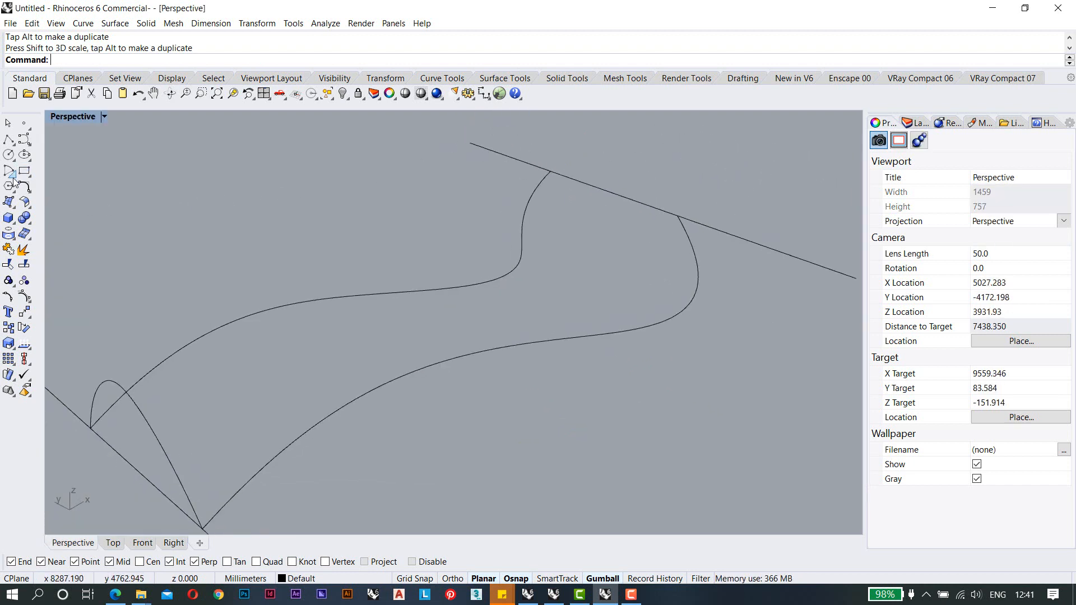
left_click(7, 140)
left_click(179, 288)
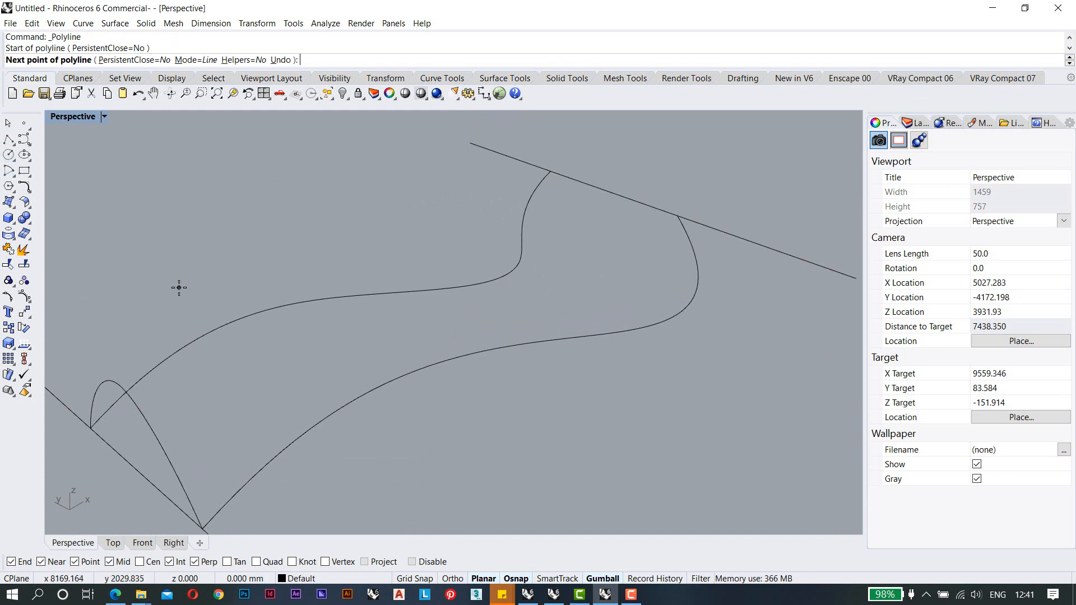
left_click(439, 453)
key("Return")
key("Return")
left_click(415, 249)
left_click(730, 394)
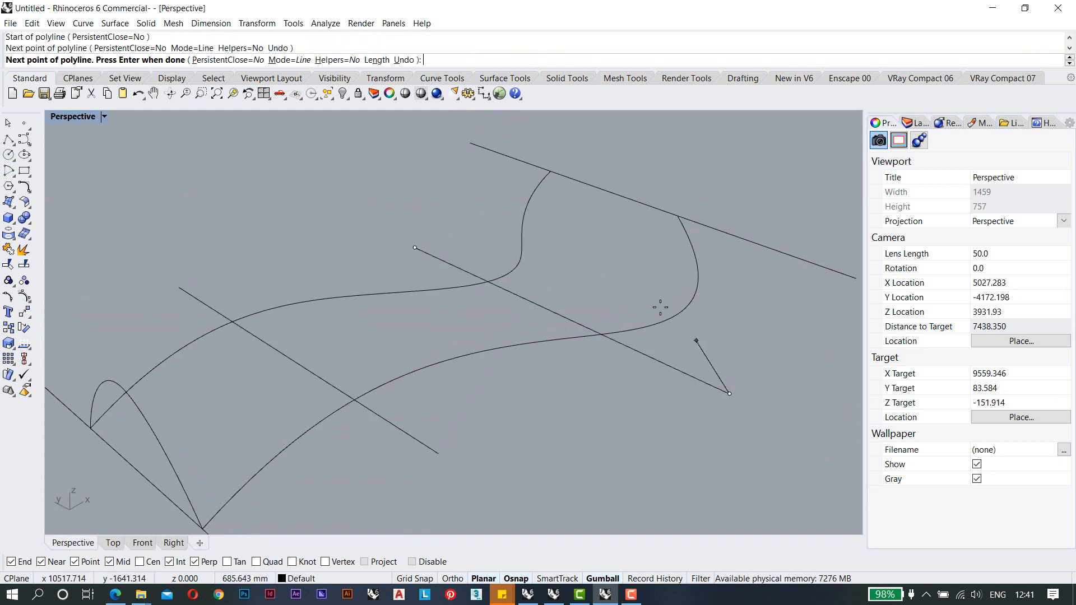
key("Return")
key("Return")
key("Escape")
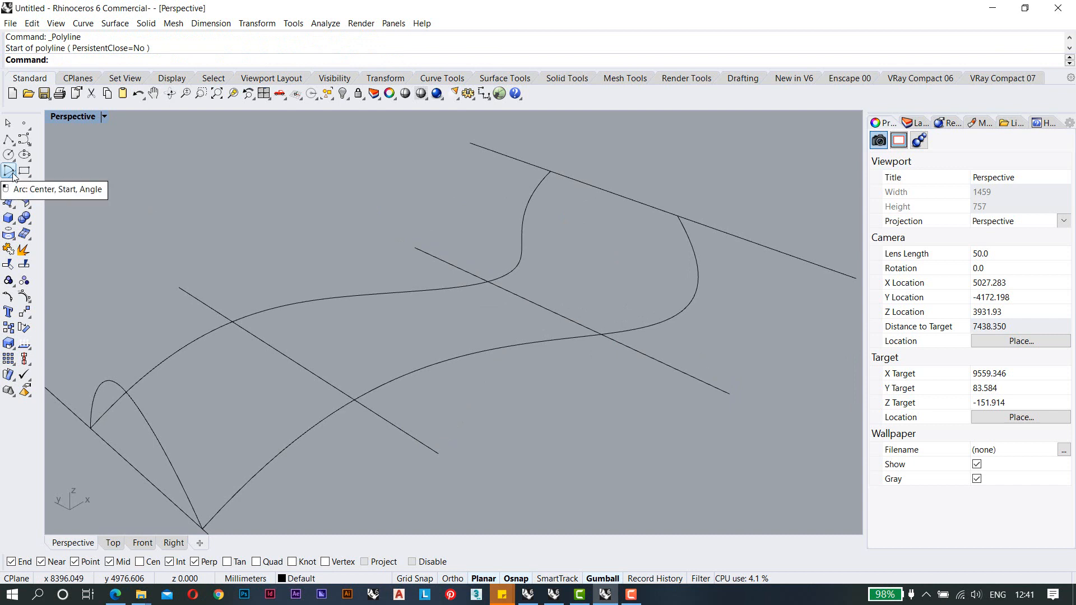
Draw an upright arc joining the wavy curves where the second line crosses them, setting its height in the Right view.
left_click(10, 173)
left_click(15, 177)
left_click(41, 179)
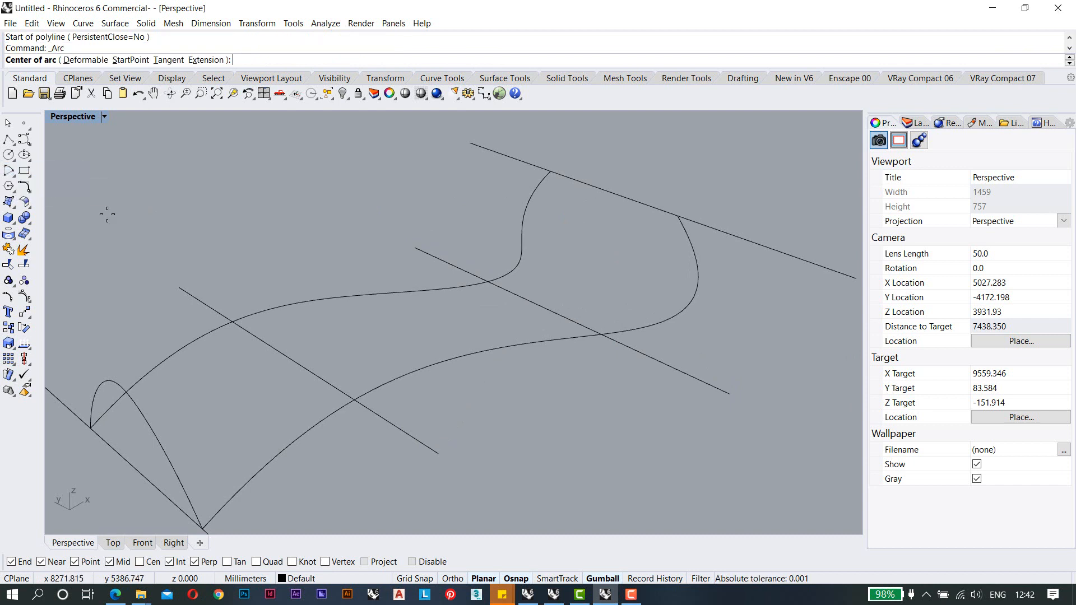
left_click(229, 321)
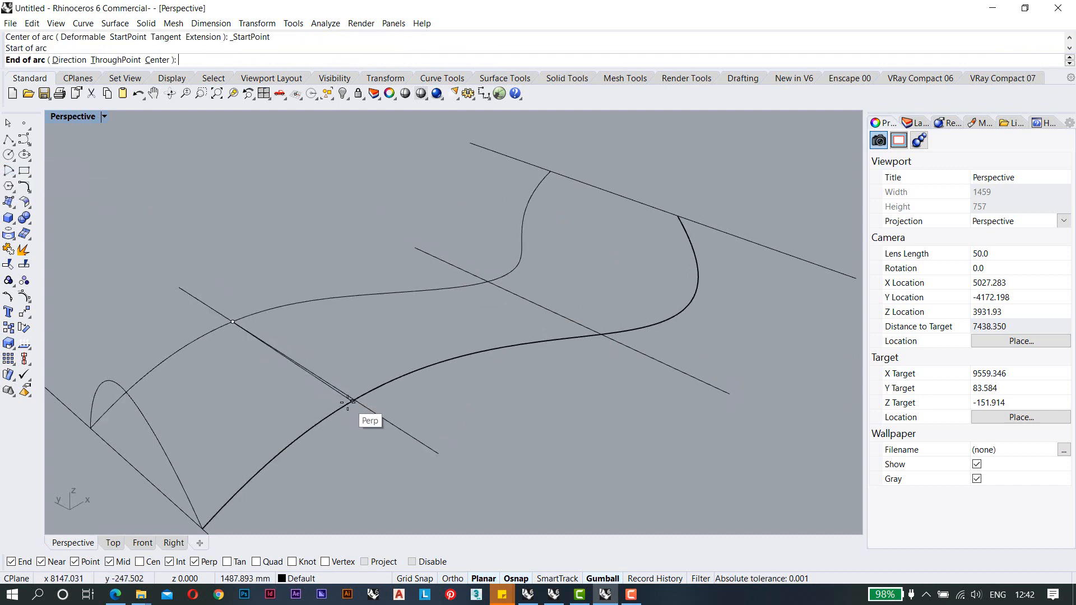
left_click(353, 400)
double_click(75, 116)
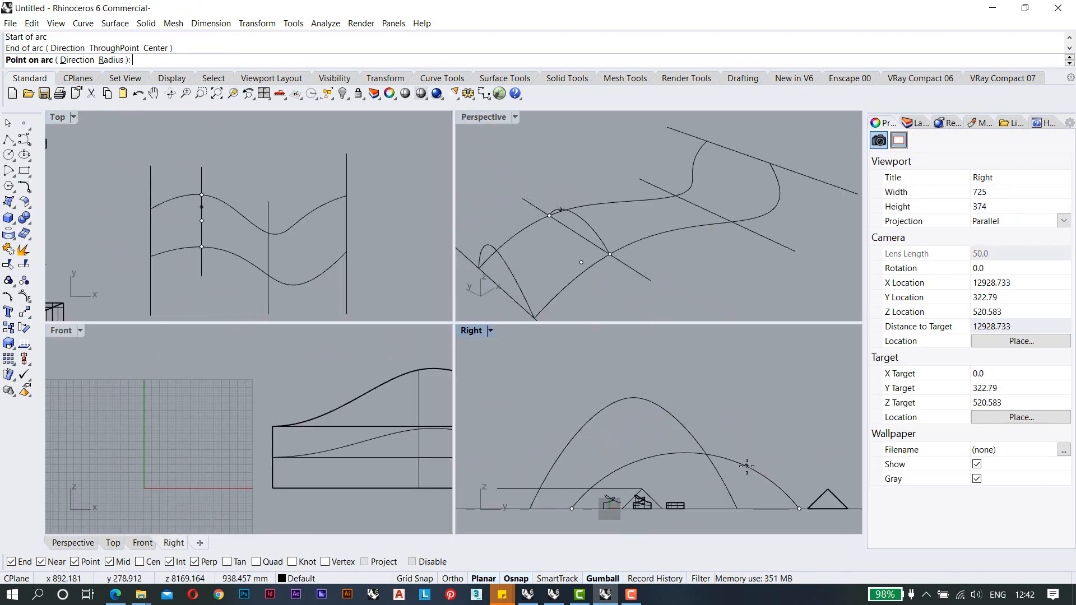
left_click(747, 467)
left_click(753, 470)
Show the second arc's control points, scale its upper points closer together in the Right view and hide the points.
right_click_drag(612, 433, 555, 446)
key("F10")
left_click_drag(543, 449, 701, 486)
left_click_drag(560, 467, 629, 434)
key("Escape")
key("Escape")
key("Escape")
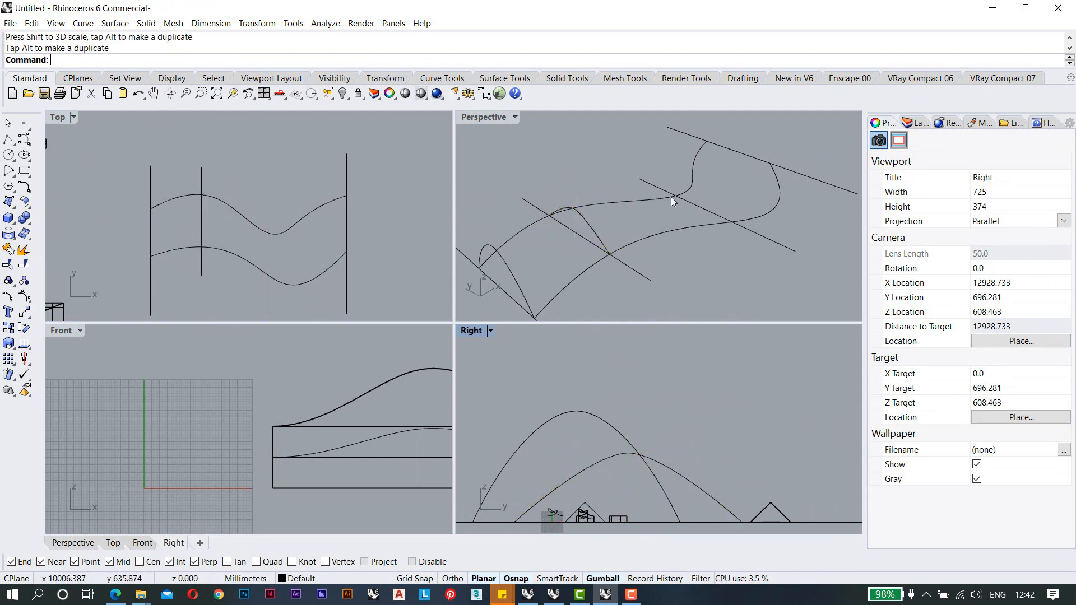
Draw an upright arc joining the wavy curves where the third line crosses them, setting its height in the Right view.
double_click(503, 116)
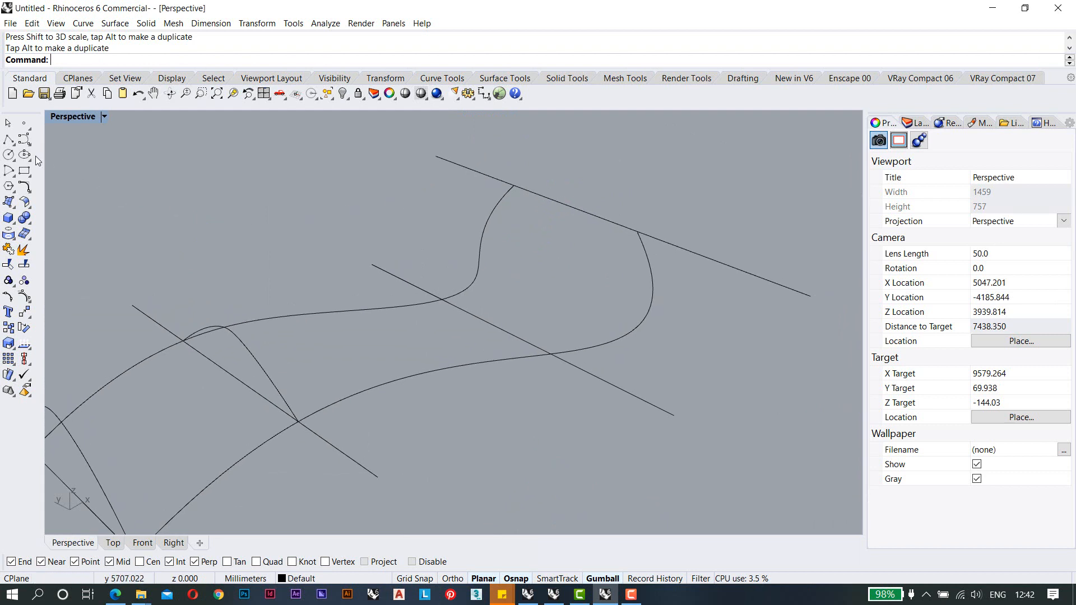
left_click(16, 178)
left_click(35, 177)
left_click(442, 299)
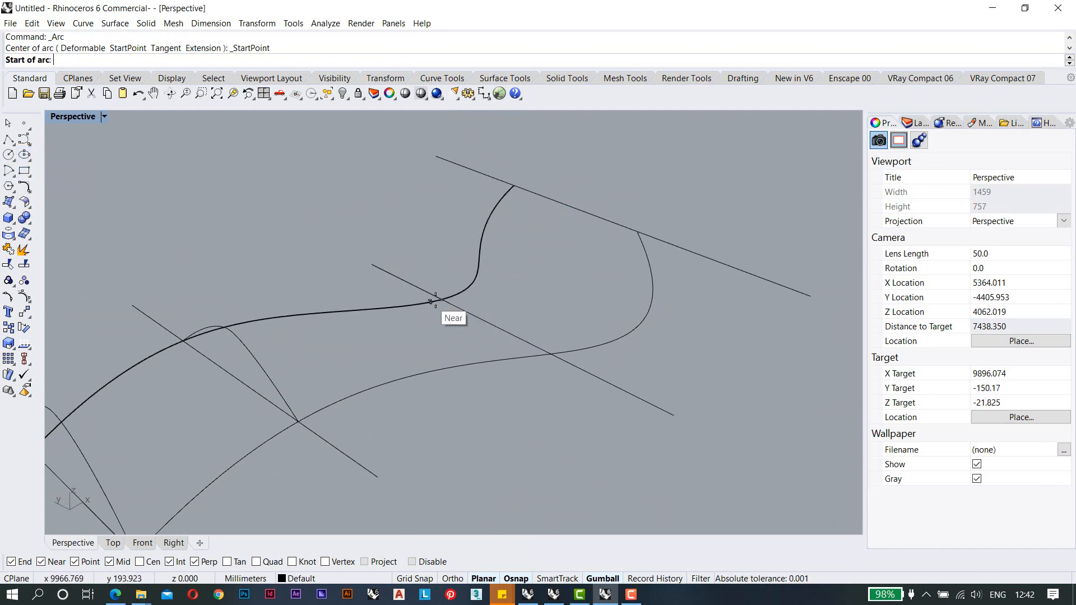
left_click(570, 368)
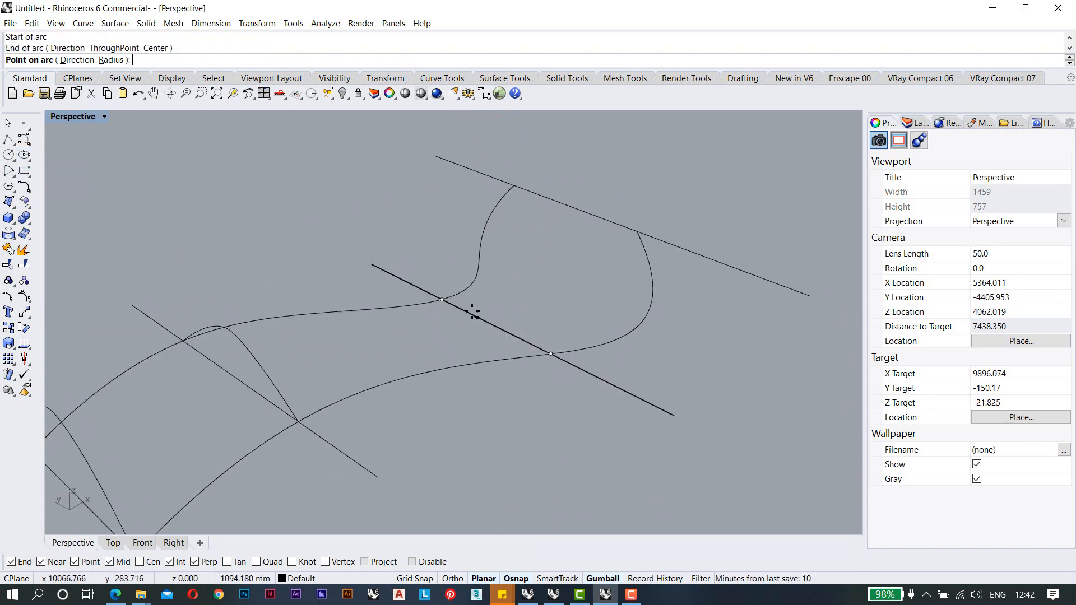
double_click(77, 119)
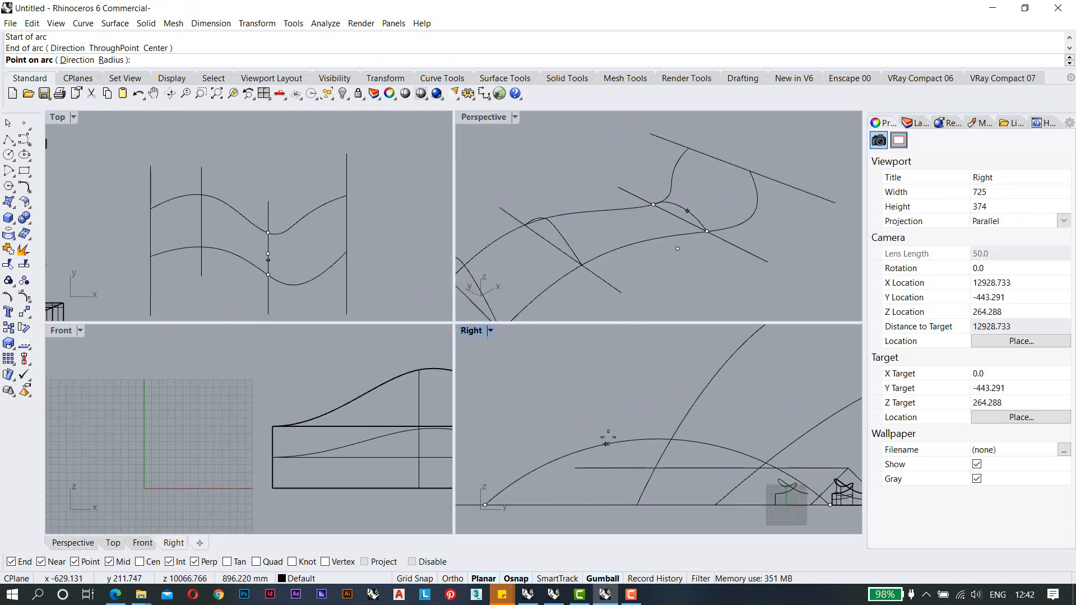
left_click(615, 444)
Raise the middle control point of the third arc in the Right view to make the arc taller.
right_click_drag(655, 344, 617, 434)
left_click(637, 376)
scroll(616, 434, "down", 4)
left_click_drag(616, 392, 613, 355)
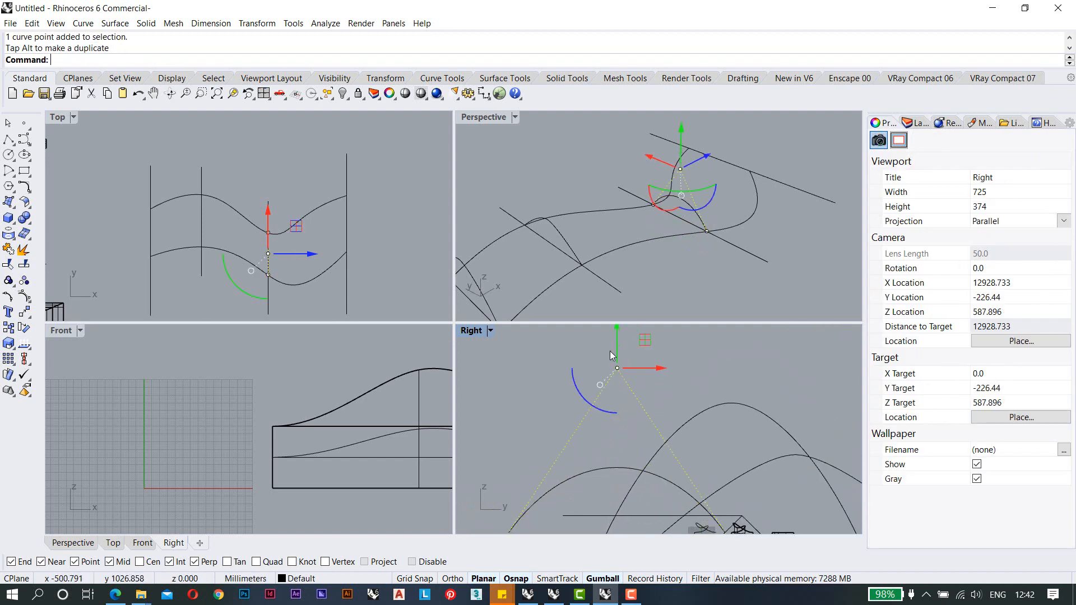
Draw an upright arc joining the wavy curves' endpoints on the last line, setting its height in the Right view.
double_click(485, 116)
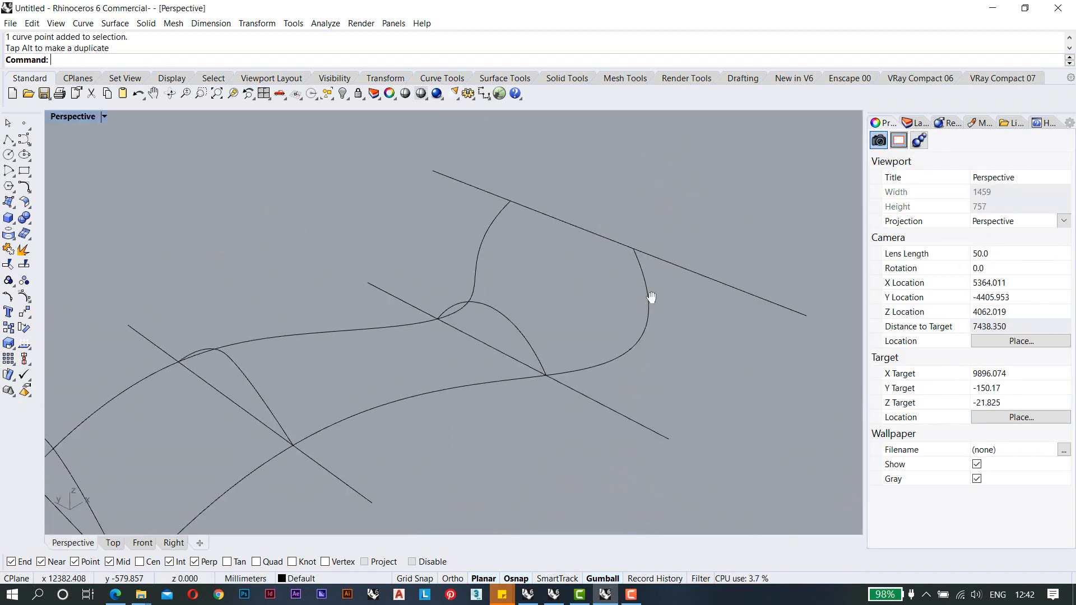
left_click(16, 175)
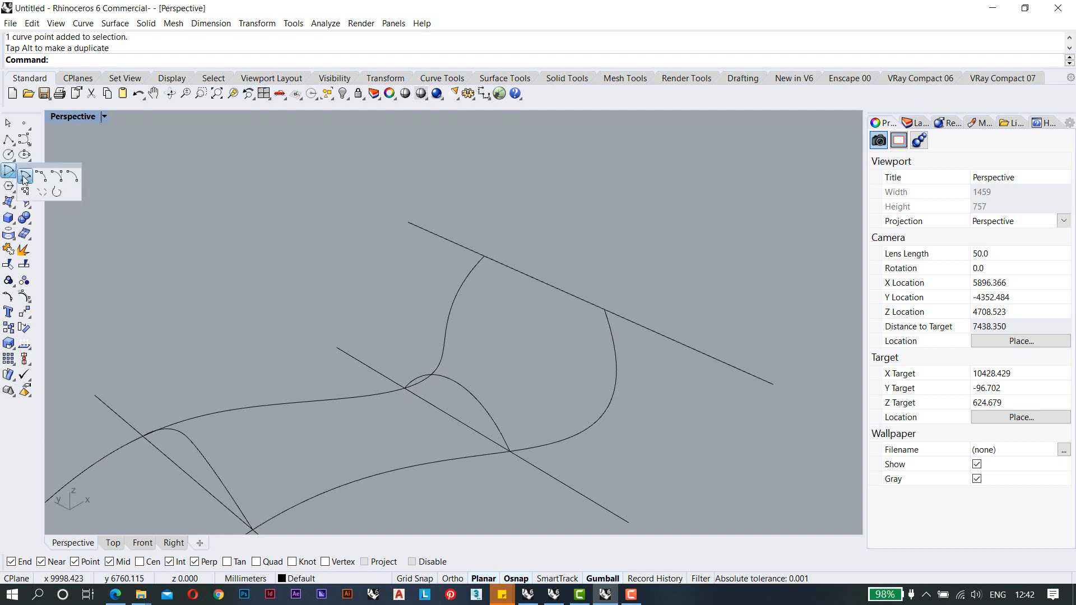
left_click(40, 179)
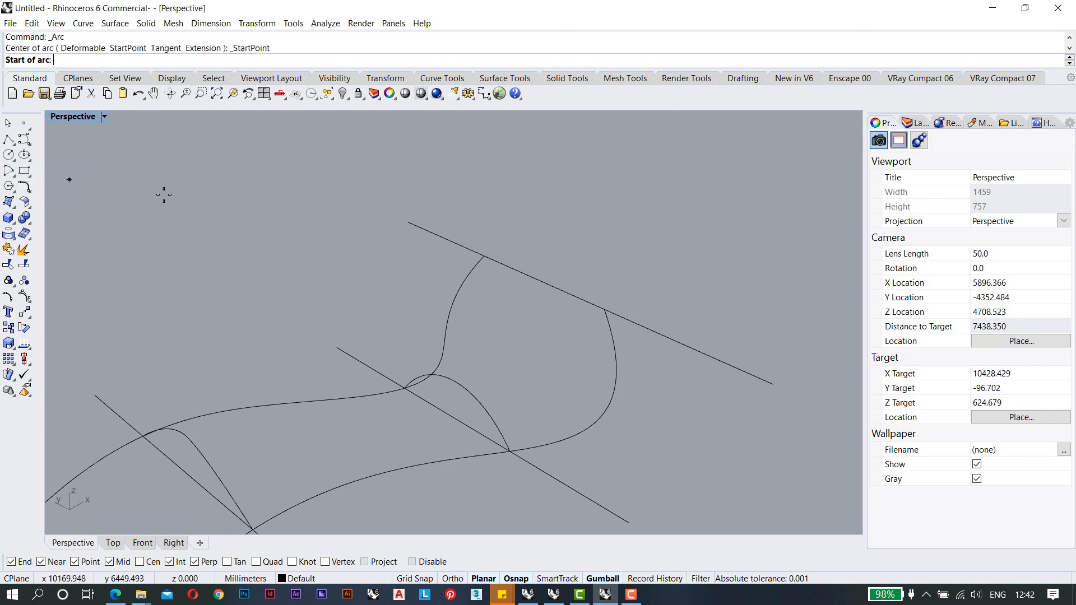
left_click(484, 256)
left_click(604, 309)
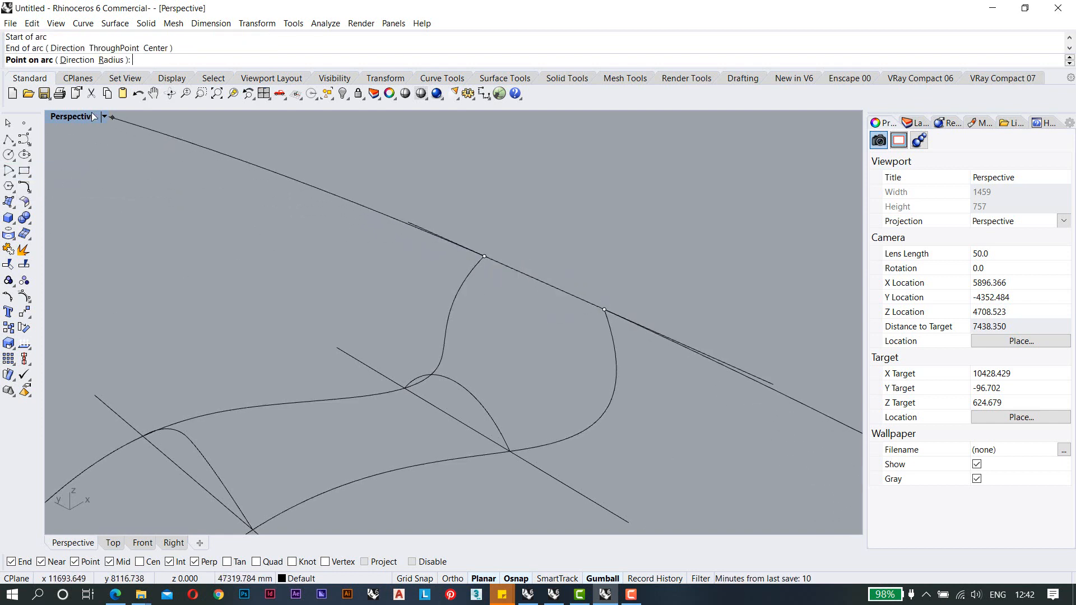
double_click(73, 116)
scroll(781, 484, "up", 6)
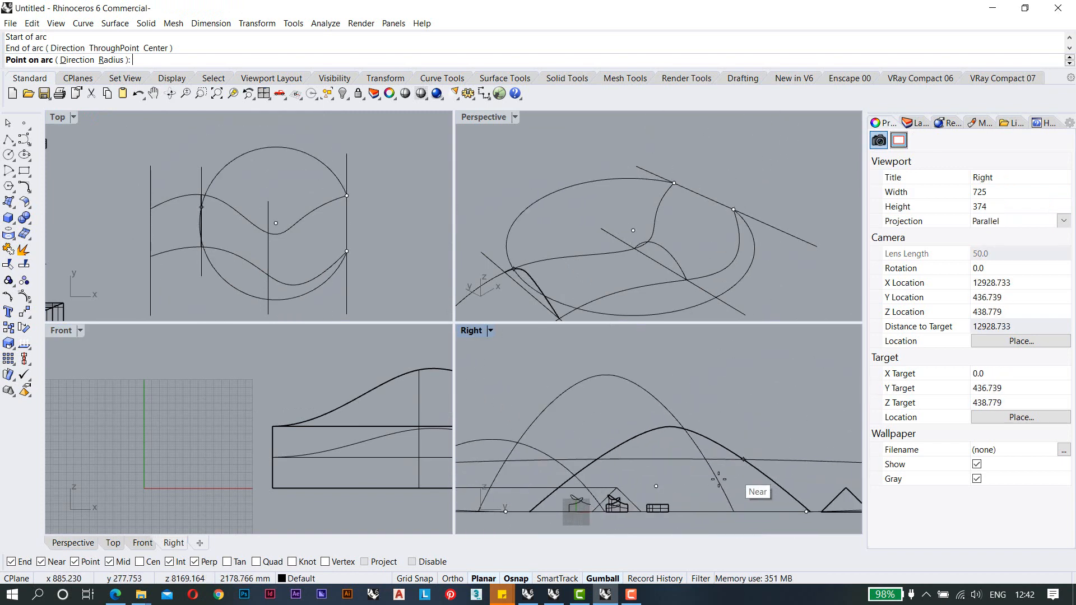
left_click(674, 476)
Select the last arc and raise its middle control point in the Right view to make the arc taller.
left_click(675, 477)
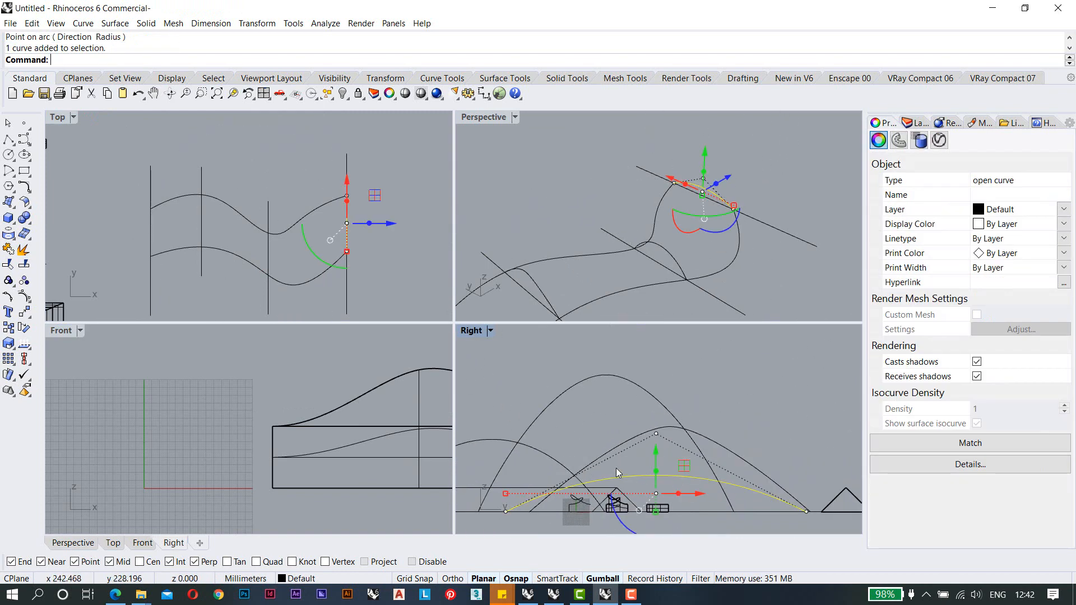
left_click(656, 434)
left_click_drag(658, 433, 659, 410)
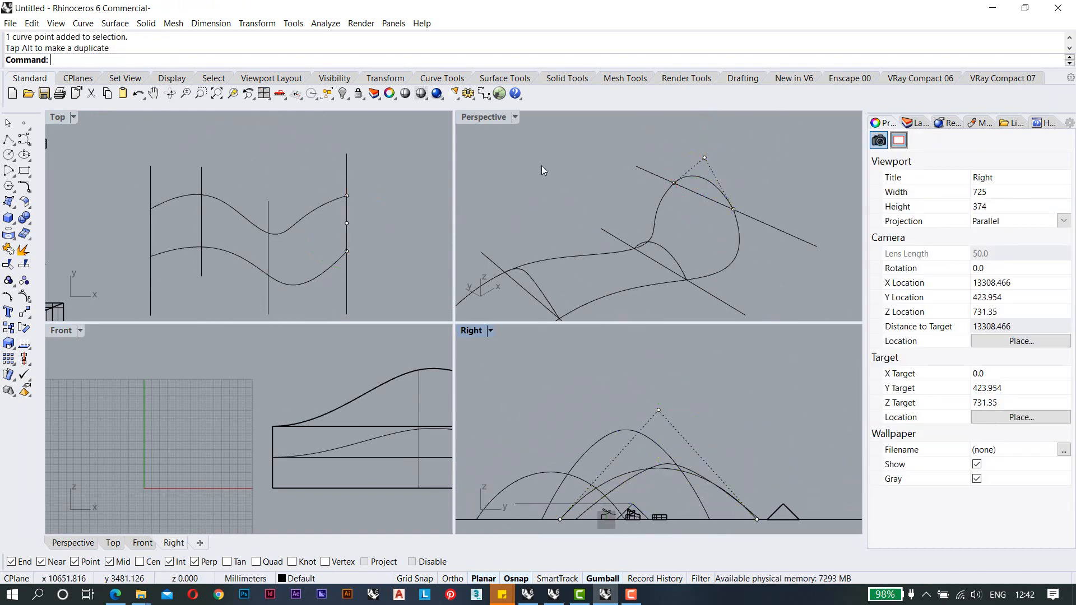
Create a two-rail sweep in the Perspective view, using both wavy curves as rails and the four arcs as cross sections.
double_click(494, 117)
right_click_drag(577, 268, 426, 302)
scroll(452, 295, "up", 4)
mouse_move(607, 278)
right_mouse_down()
mouse_move(577, 281)
mouse_move(609, 286)
right_mouse_up()
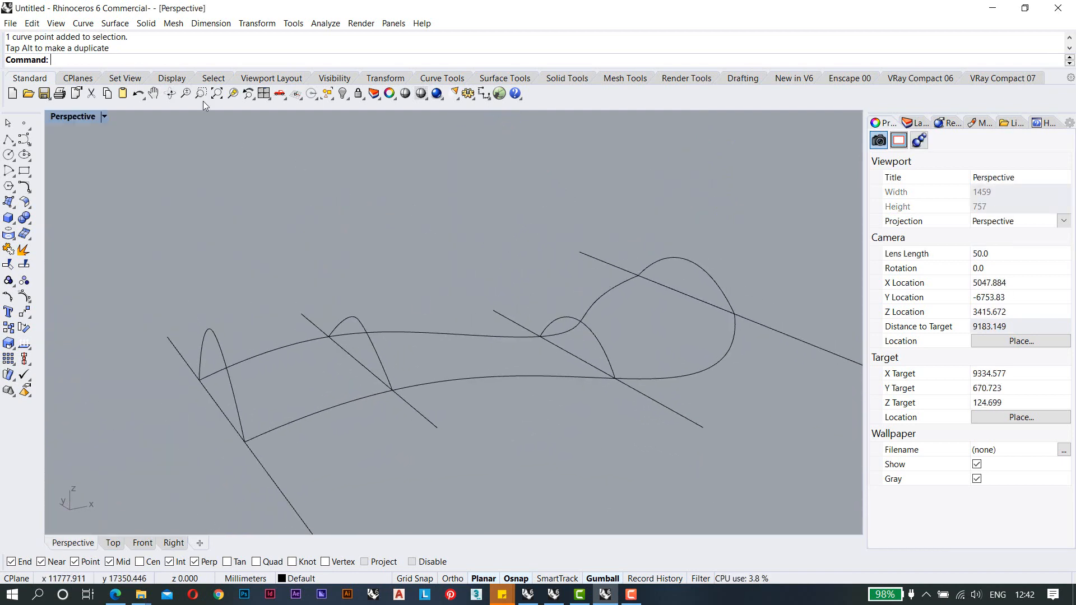
left_click(113, 23)
left_click(140, 75)
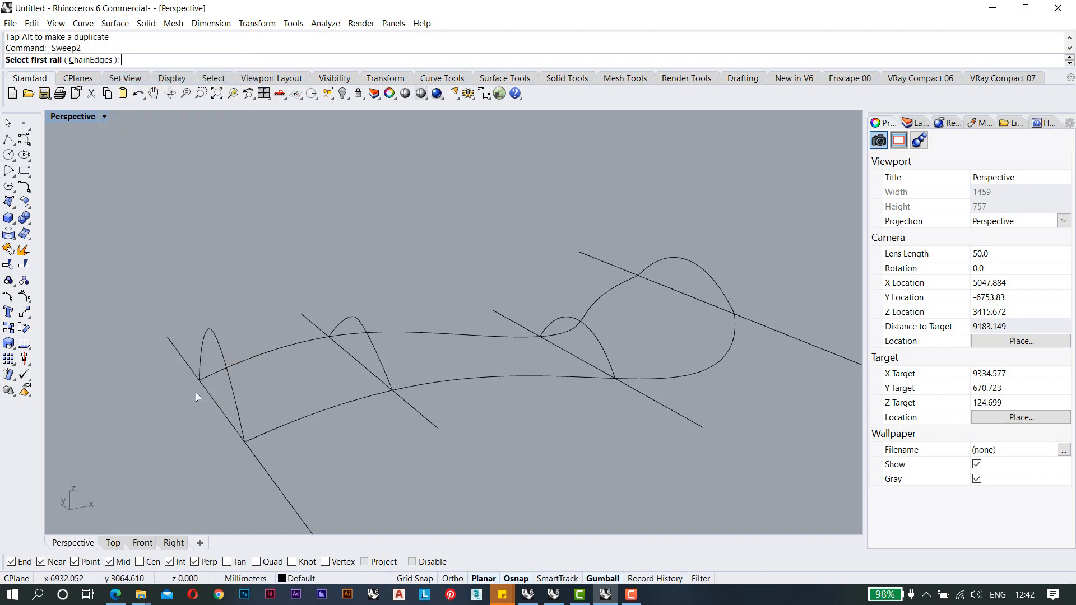
left_click(250, 440)
left_click(211, 374)
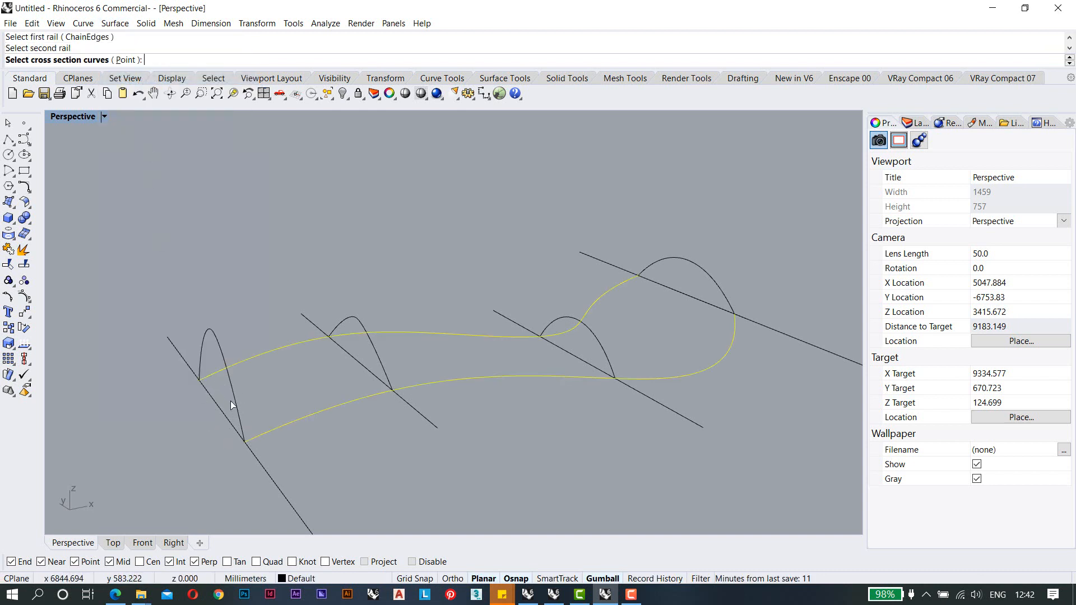
left_click(236, 409)
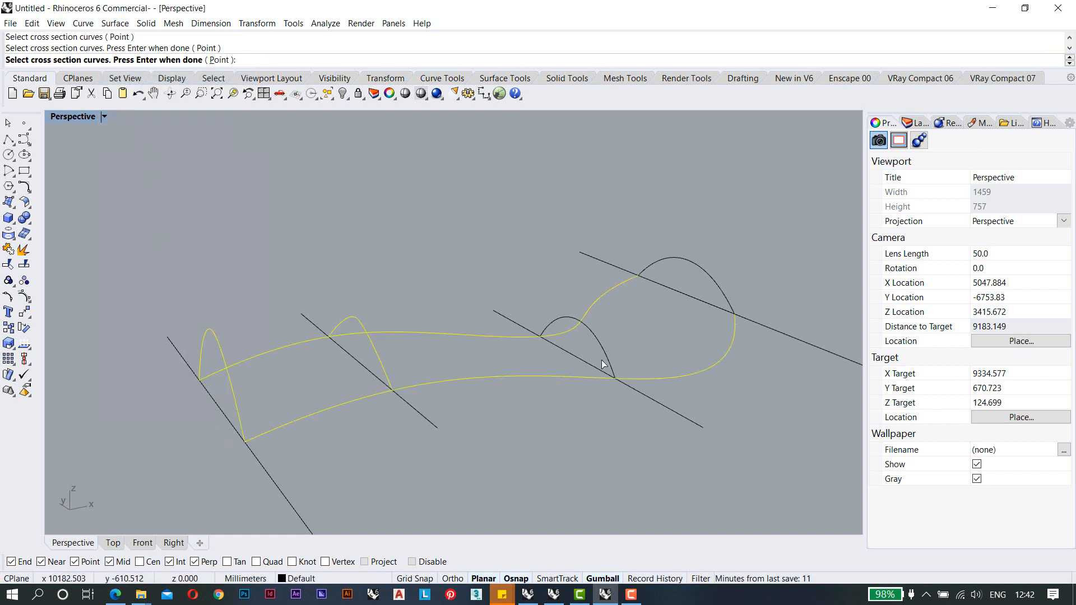
key("Return")
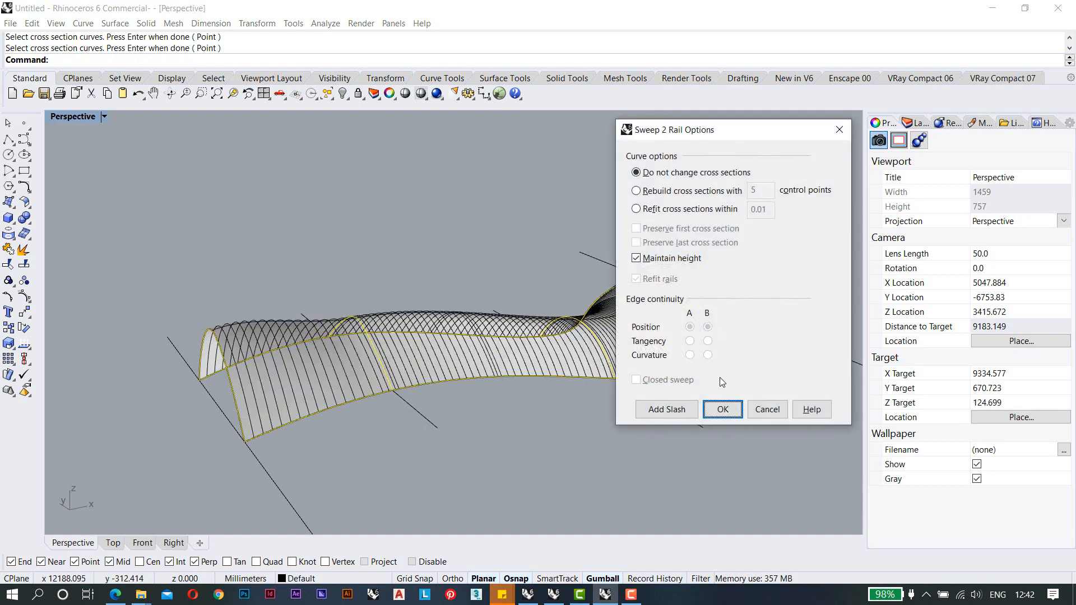
left_click(723, 410)
Move the swept surface away behind its rail and cross-section curves and clear the selection.
right_click_drag(717, 404, 465, 370)
left_click(342, 418)
left_click_drag(472, 334, 286, 198)
left_click(310, 291)
Examine the control points of the back wavy rail and of the arc cross sections in the Perspective view.
right_click_drag(389, 412, 402, 384)
scroll(395, 399, "up", 4)
right_click_drag(595, 371, 572, 374)
scroll(359, 378, "down", 4)
right_click_drag(359, 378, 389, 382)
scroll(359, 398, "up", 2)
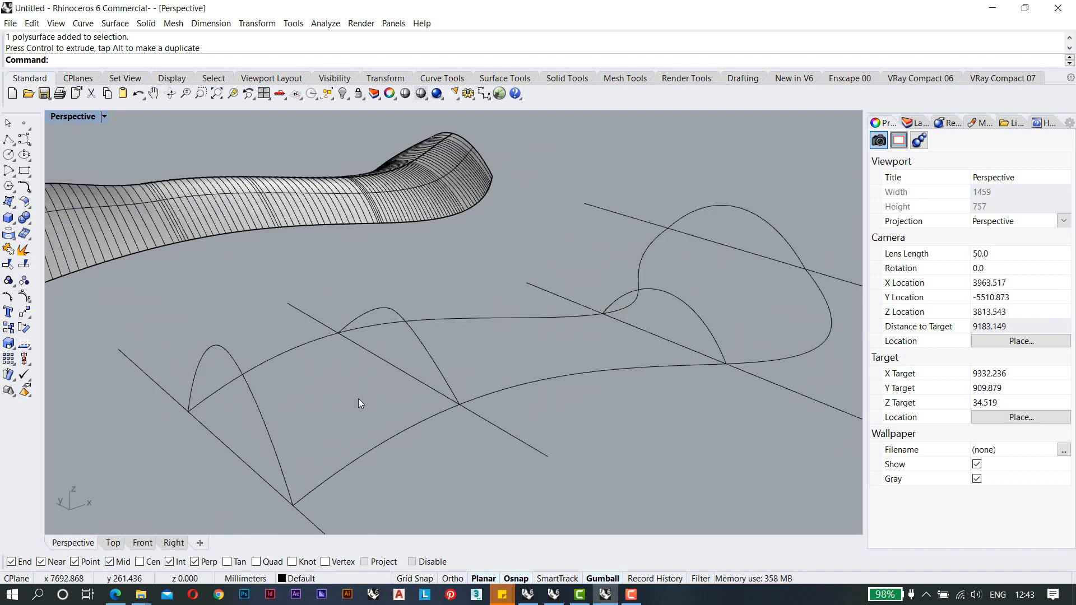
left_click(368, 449)
left_click(292, 351)
key("F10")
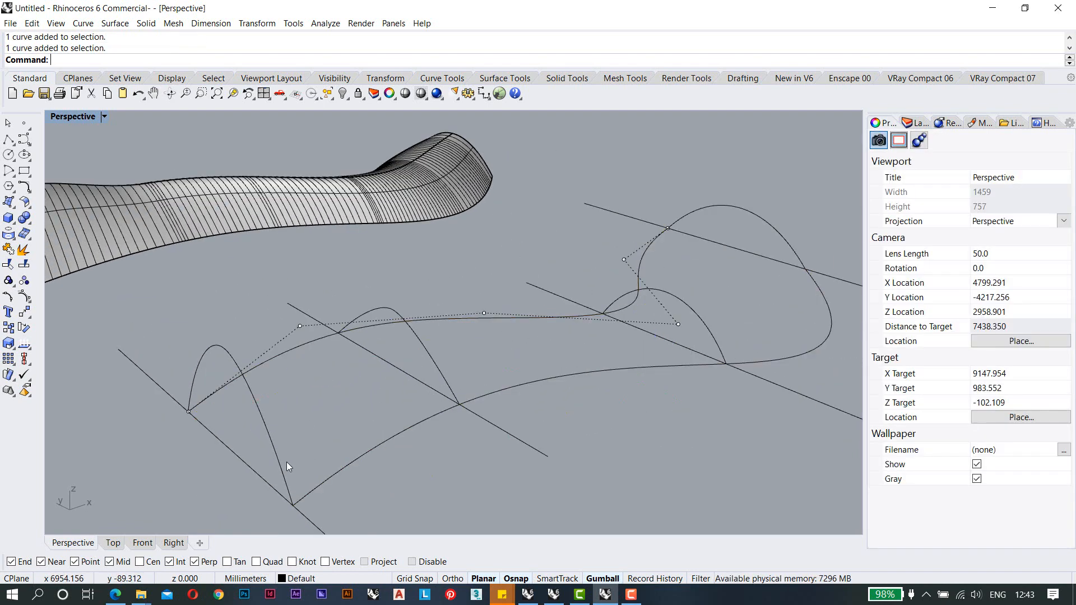
left_click(284, 464)
left_click(446, 379)
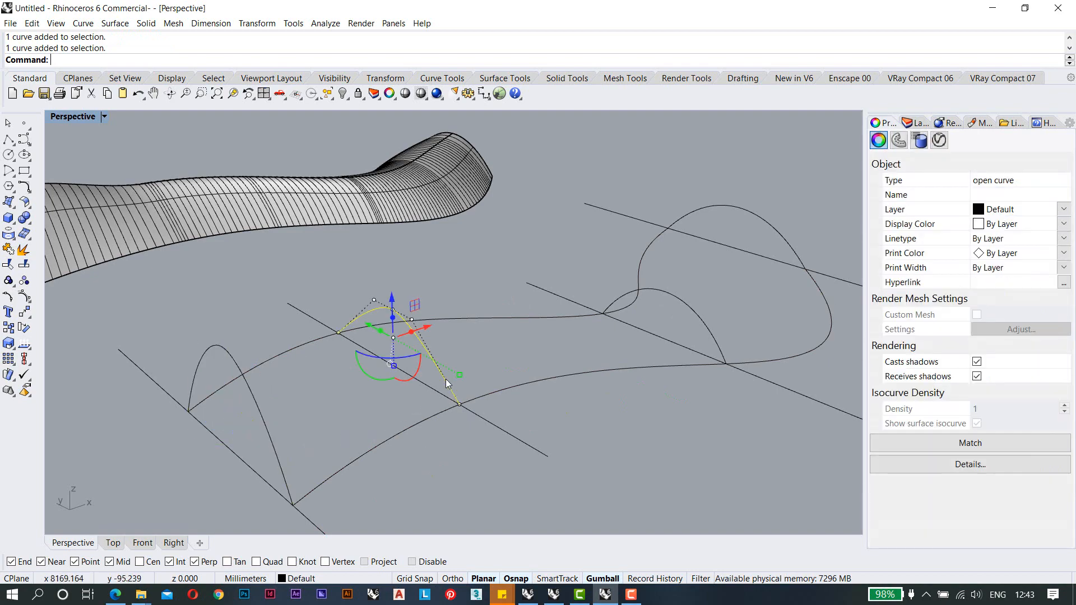